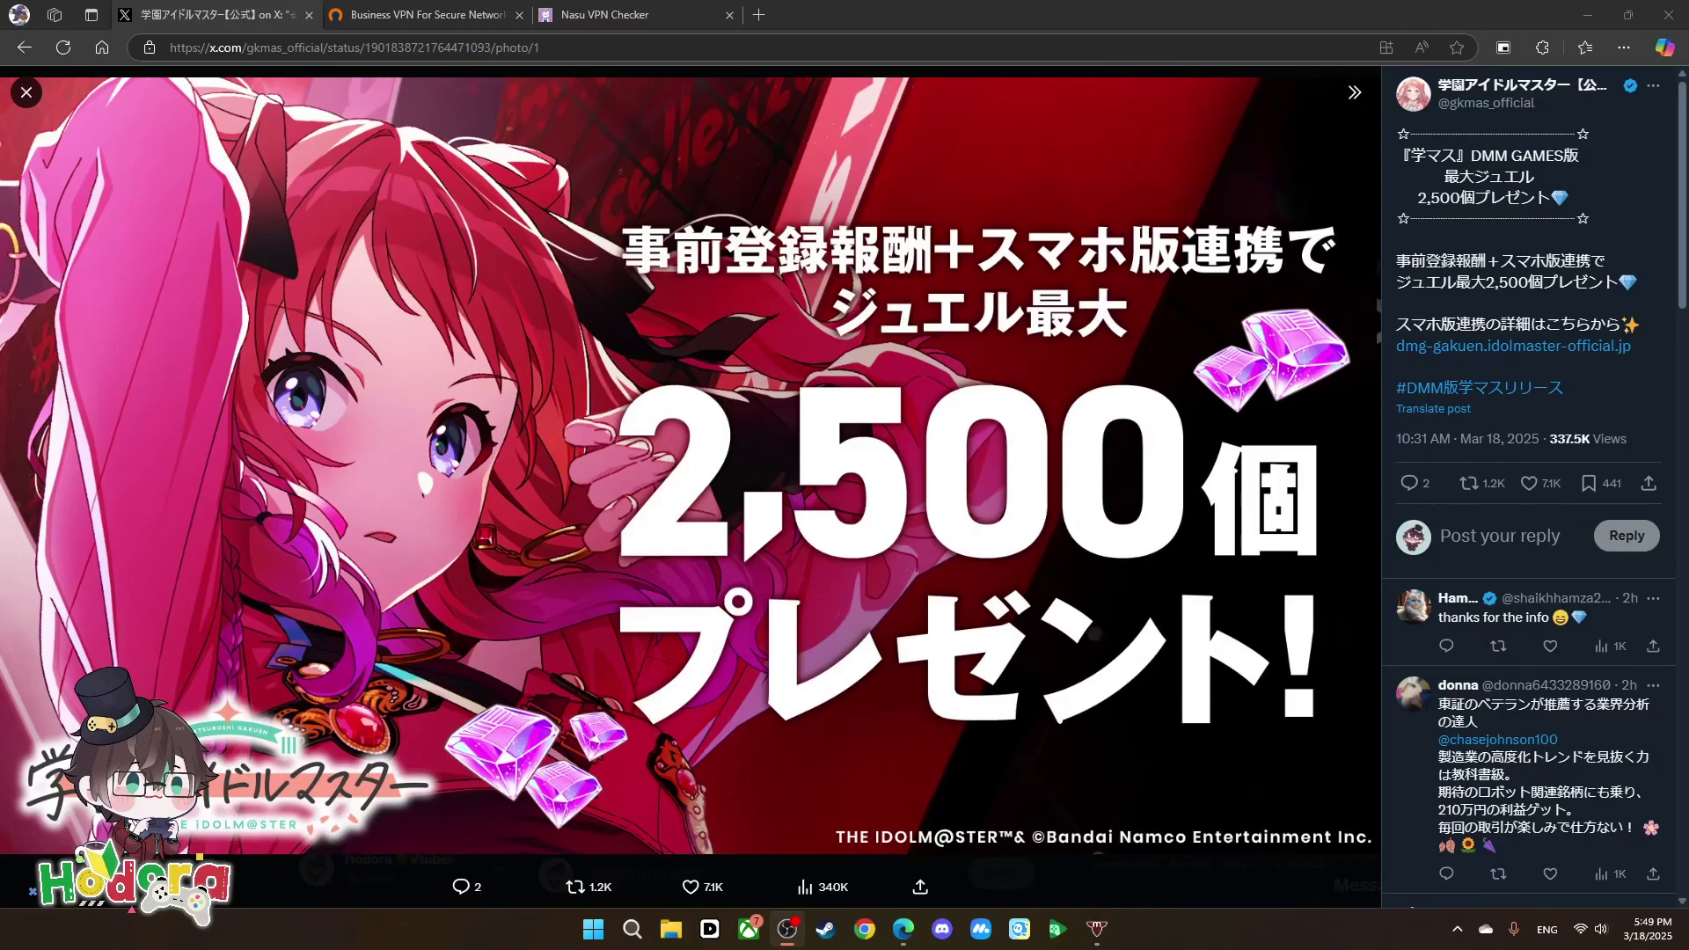
Open the tweet's dmg-gakuen.idolmaster-official.jp link in a new tab.
click(1512, 350)
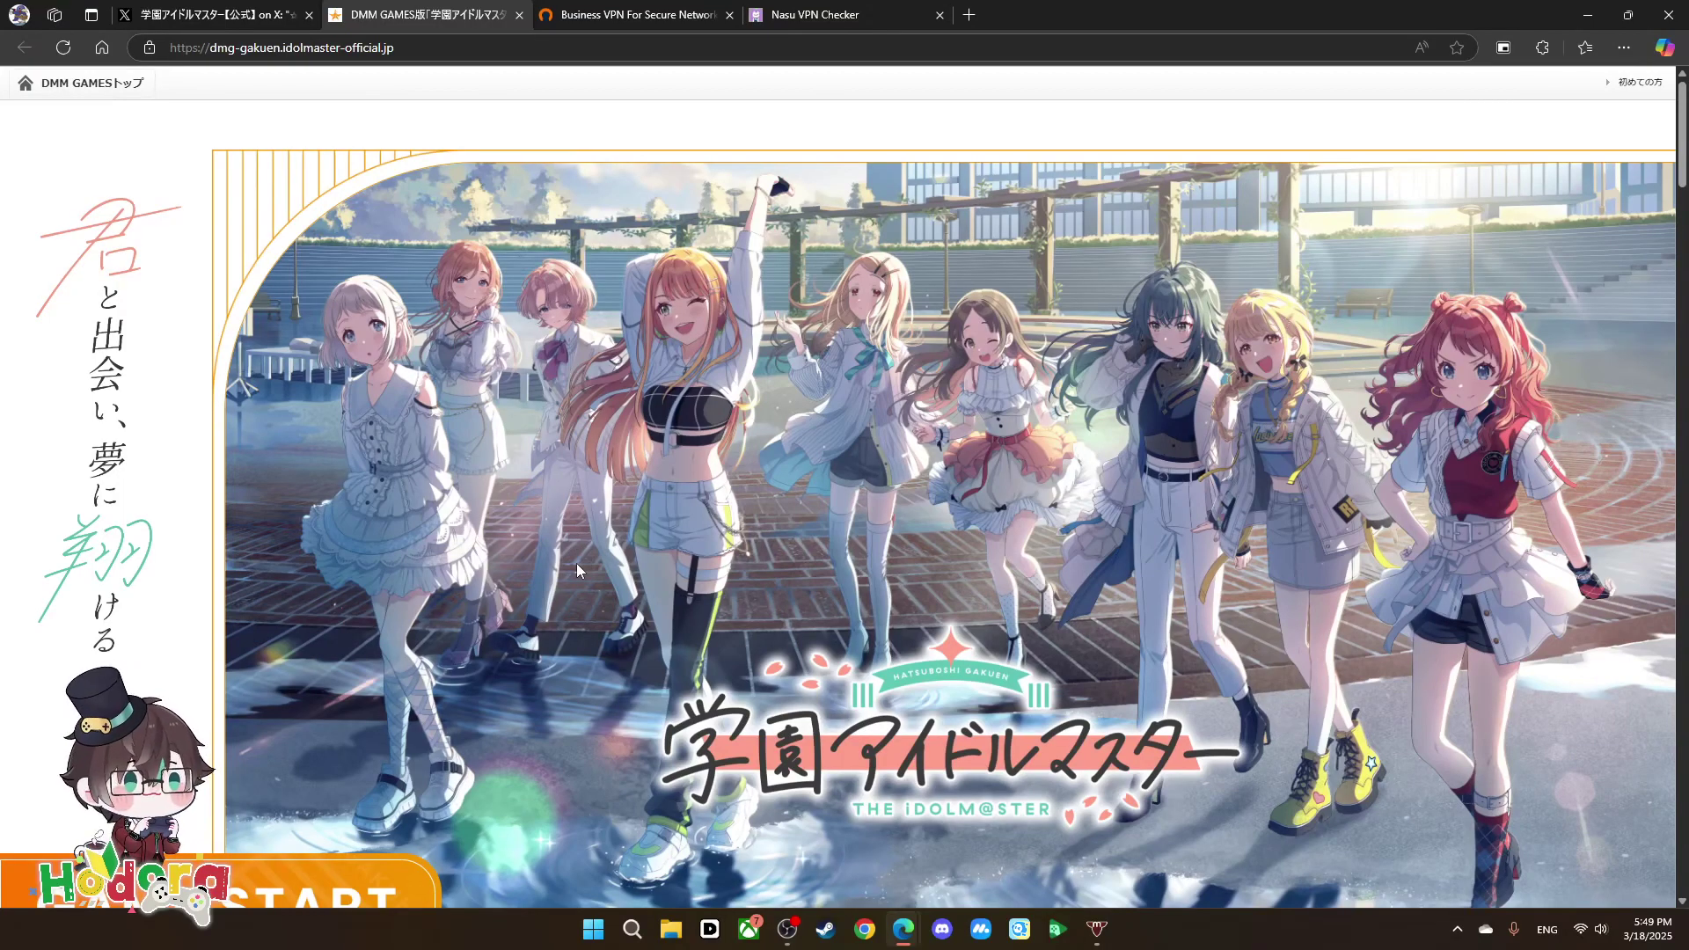
scroll(577, 567, down, 20)
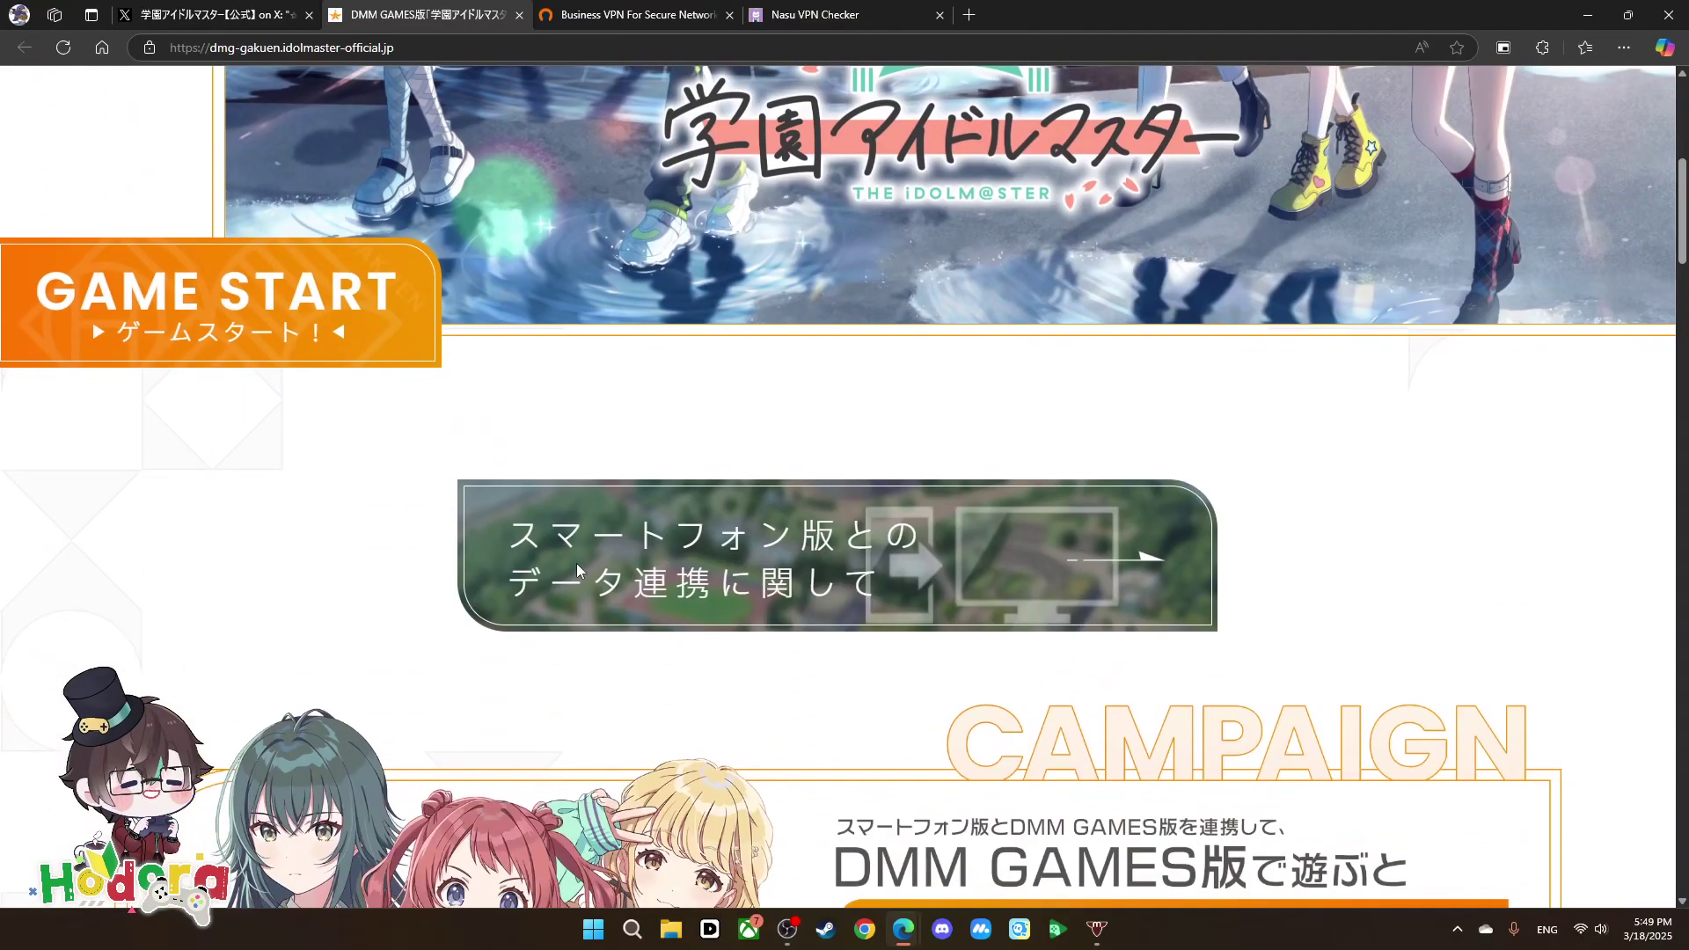
scroll(577, 568, down, 20)
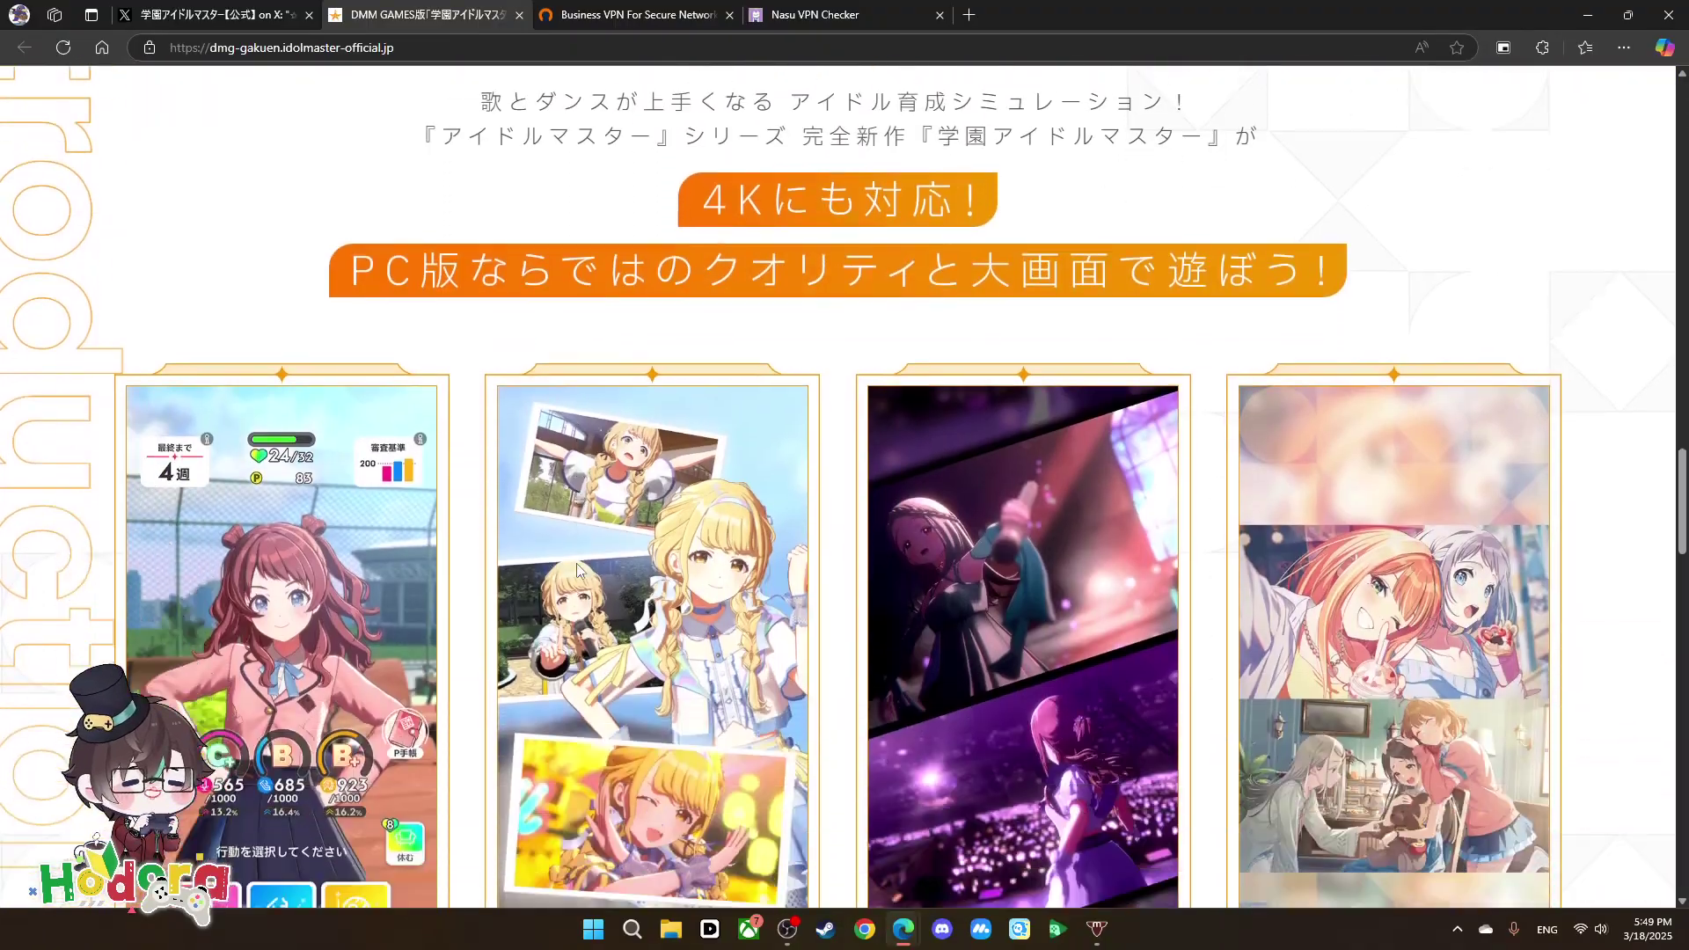
scroll(577, 567, down, 10)
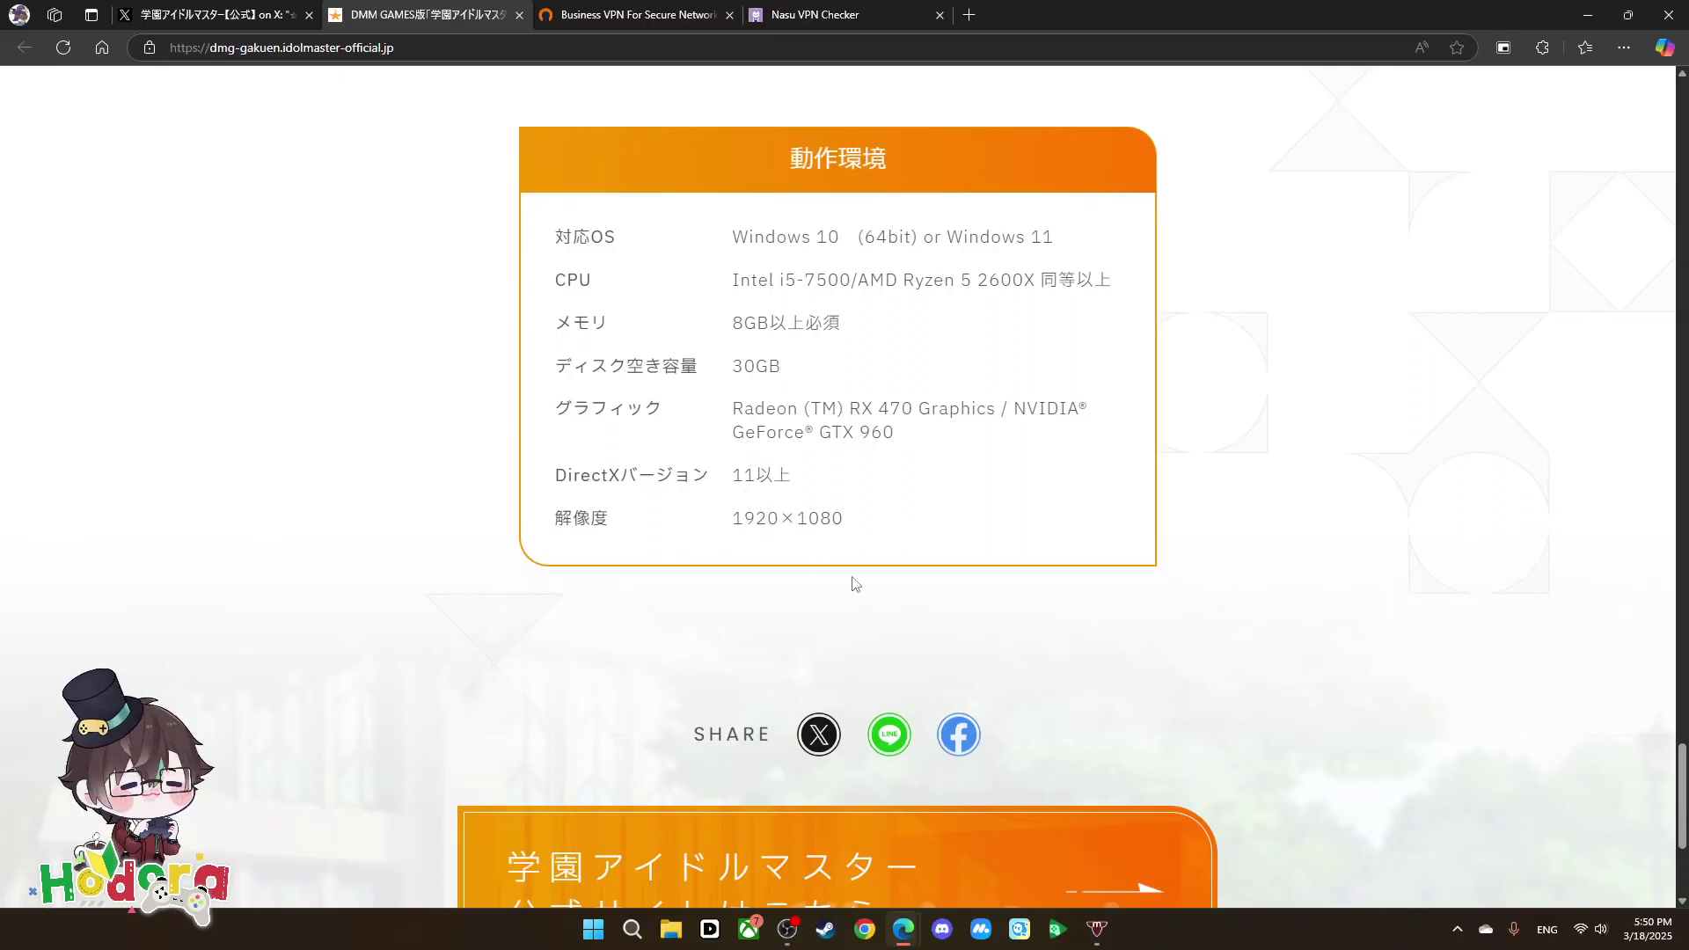
scroll(897, 606, up, 15)
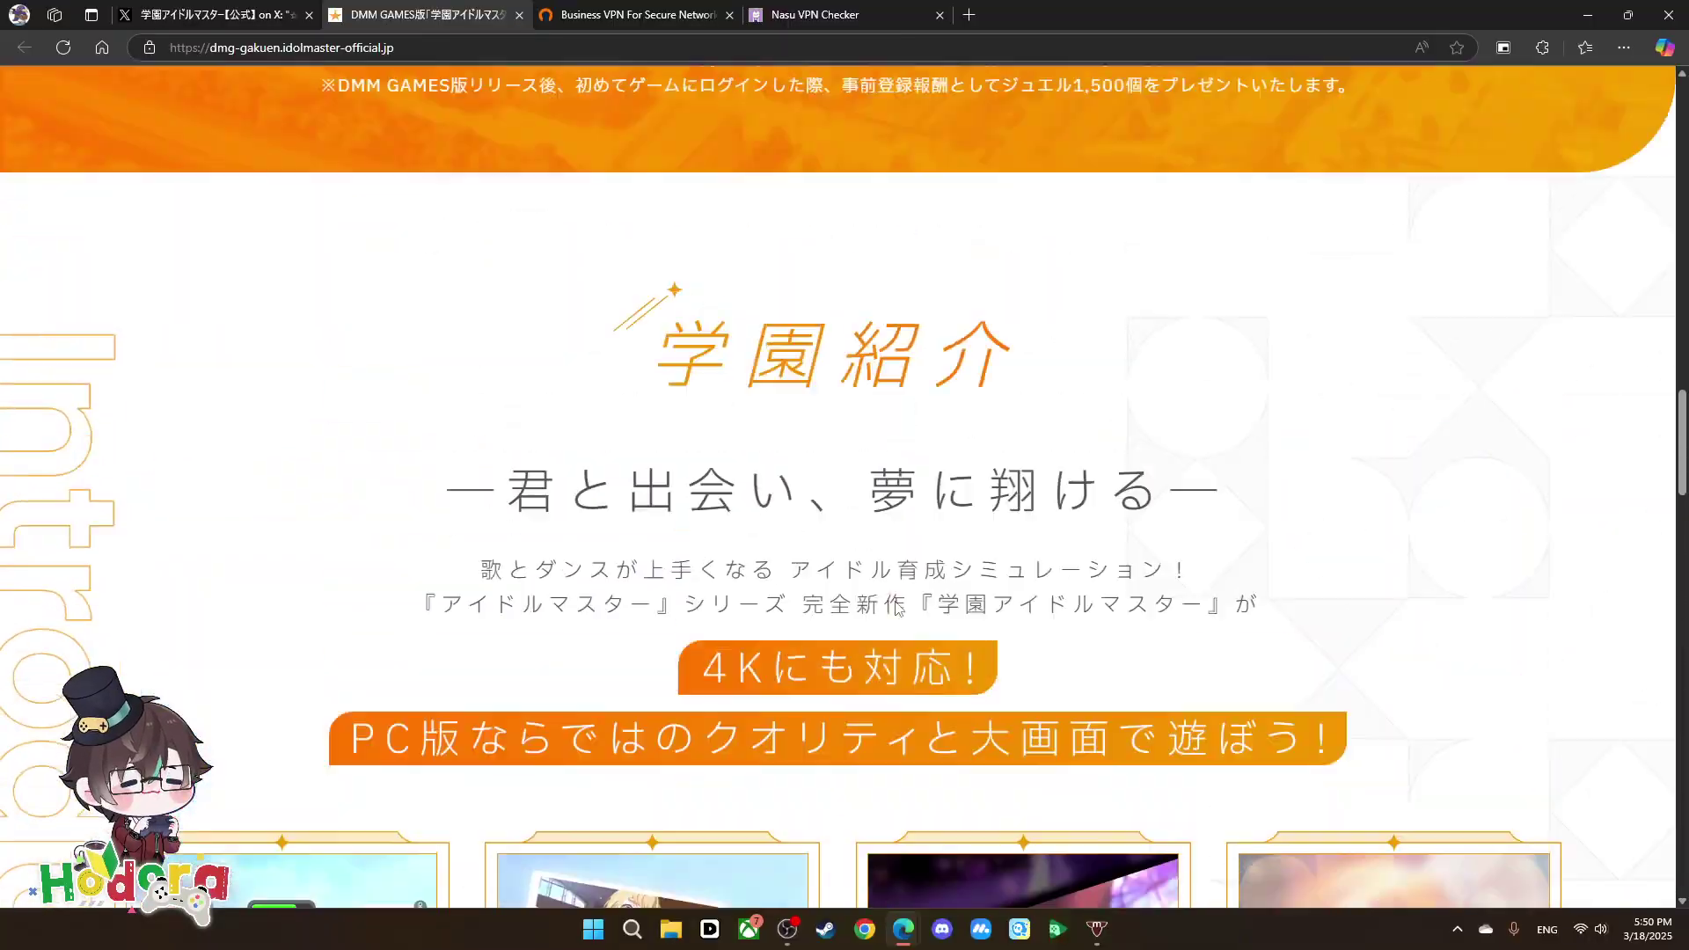
scroll(897, 607, up, 15)
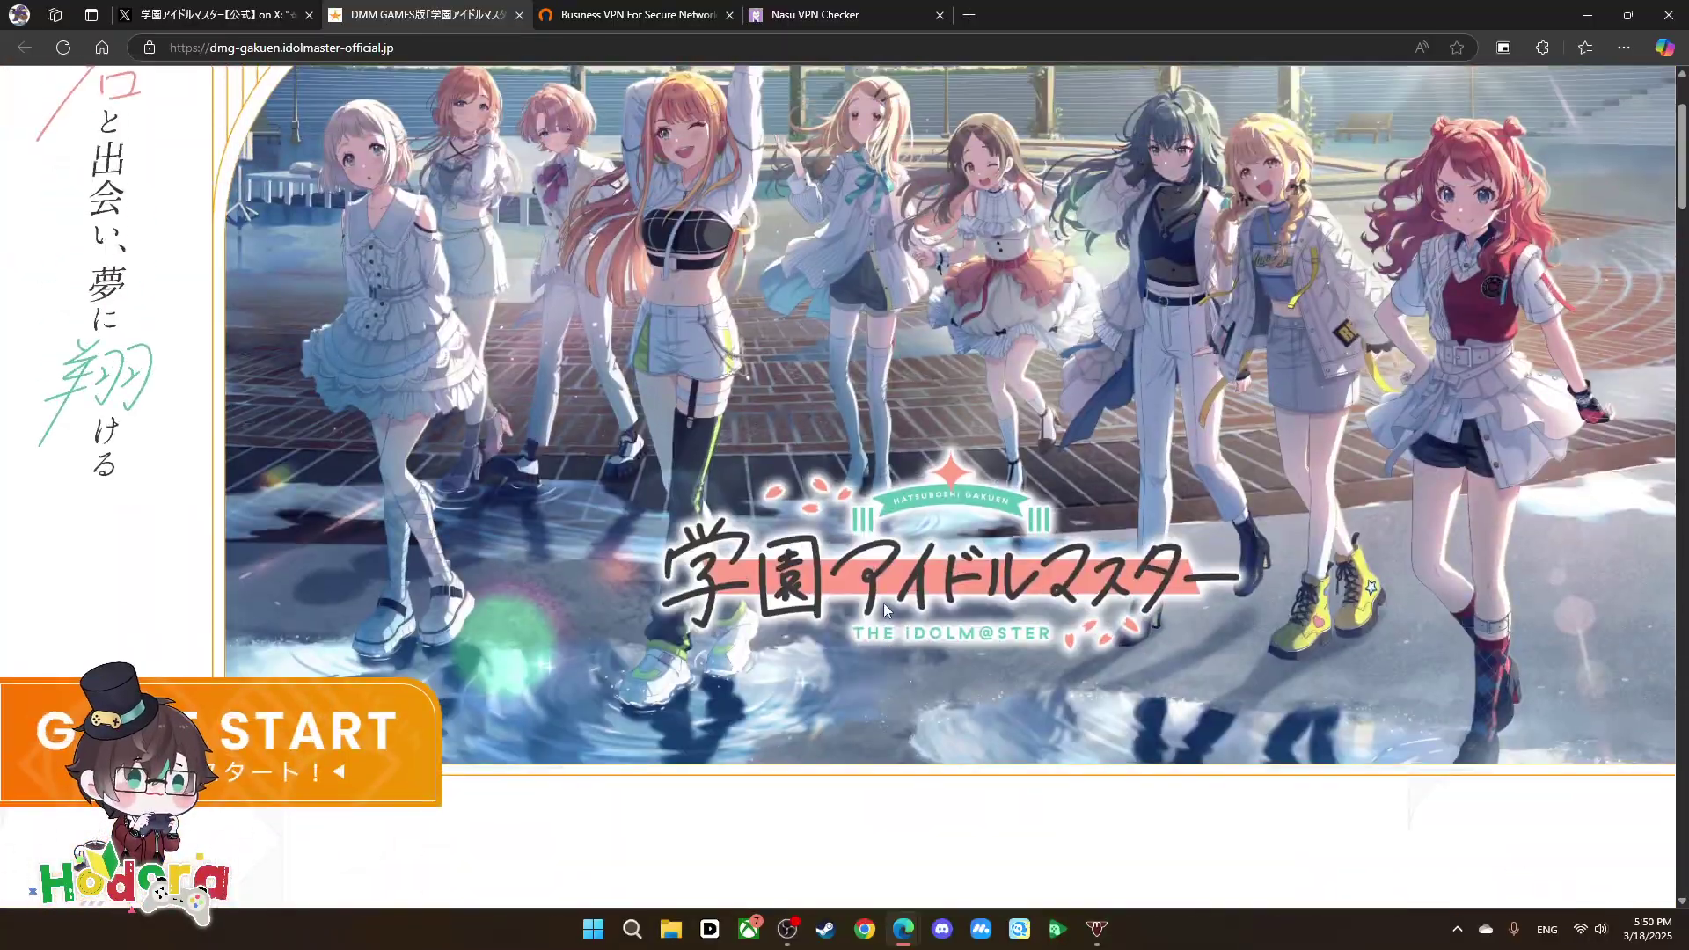
scroll(851, 610, down, 2)
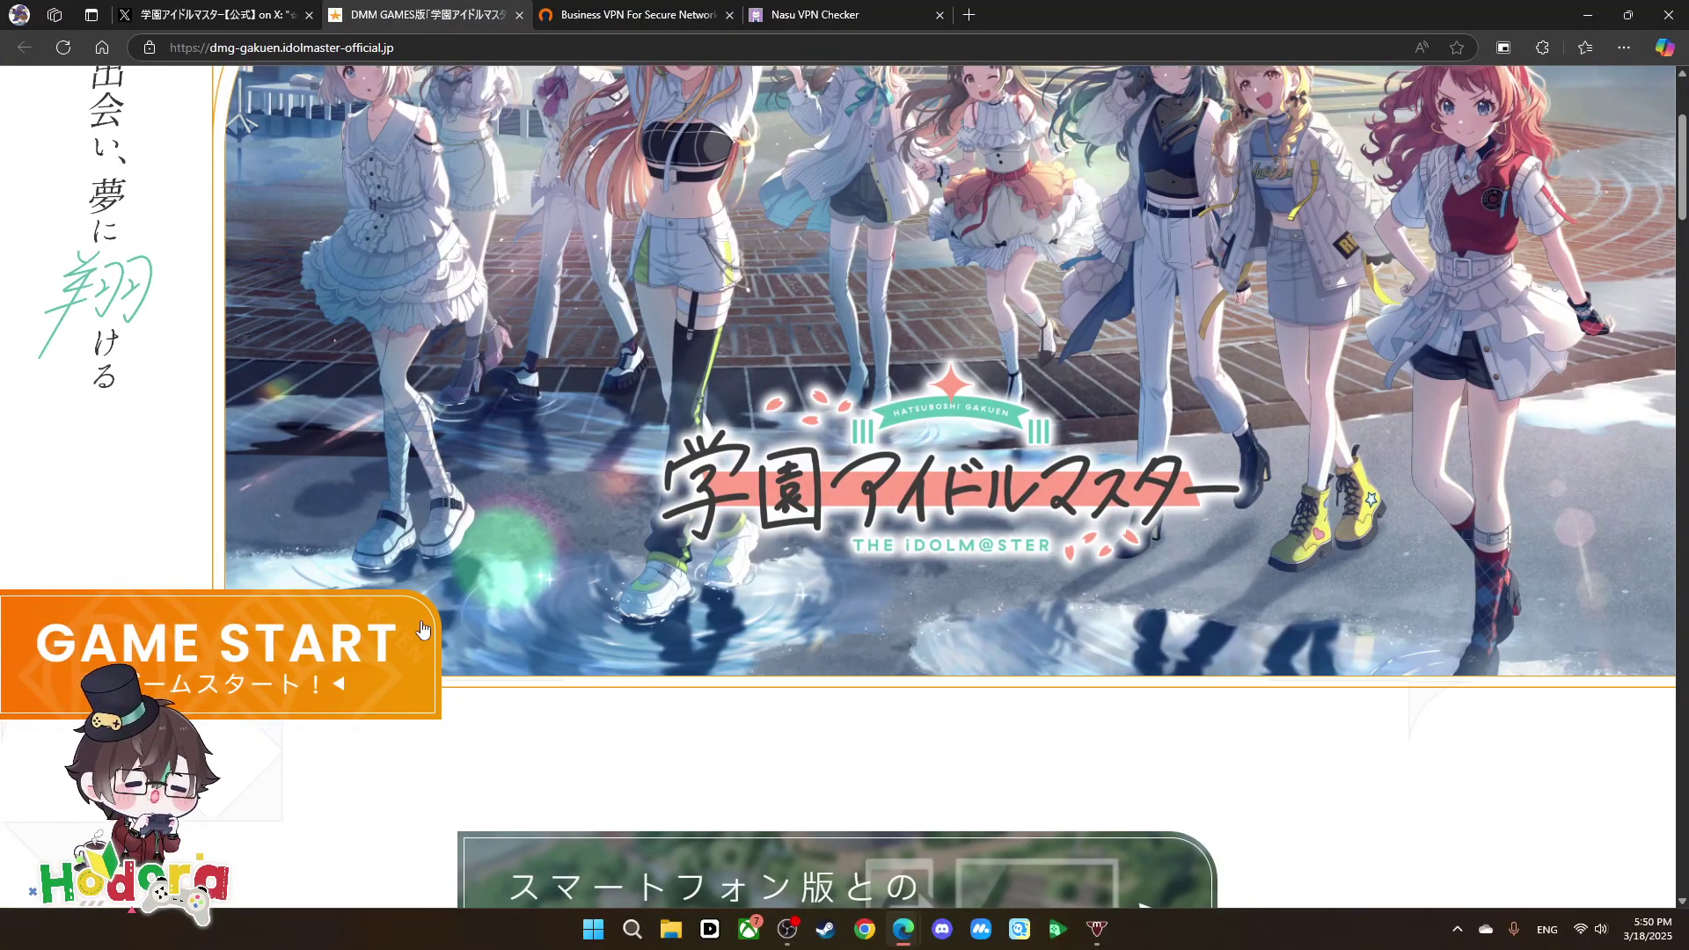
Choose GAME START, then DMM GAME PLAYER, reaching DMM.com's region-unavailable notice.
click(252, 673)
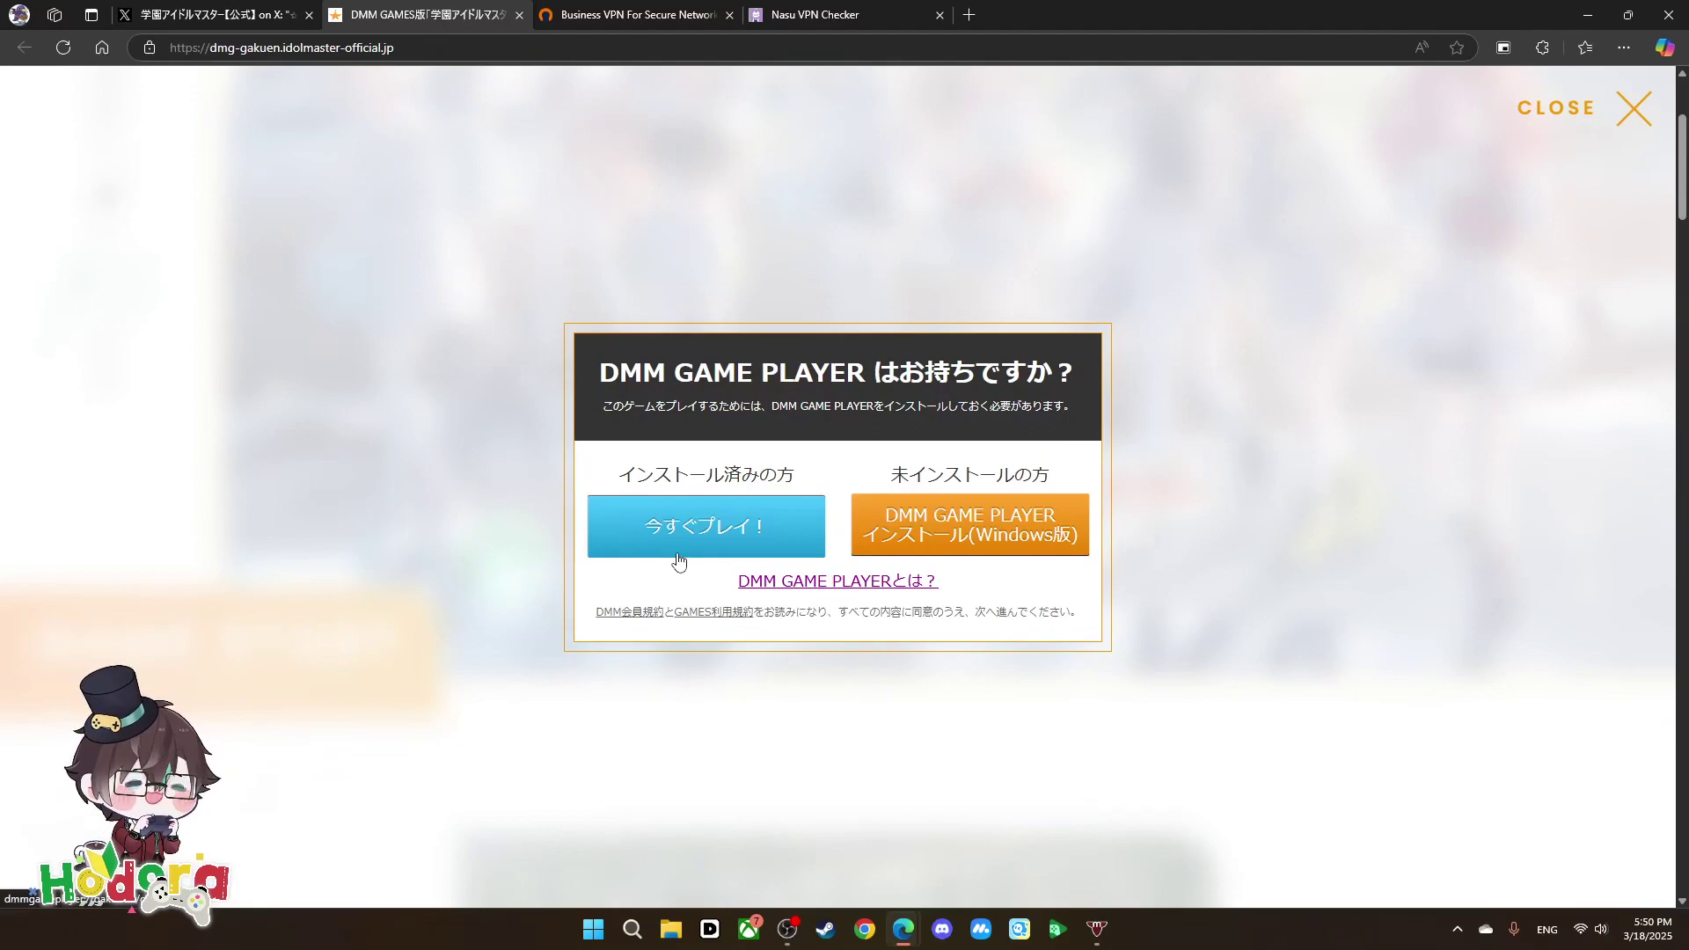
click(970, 526)
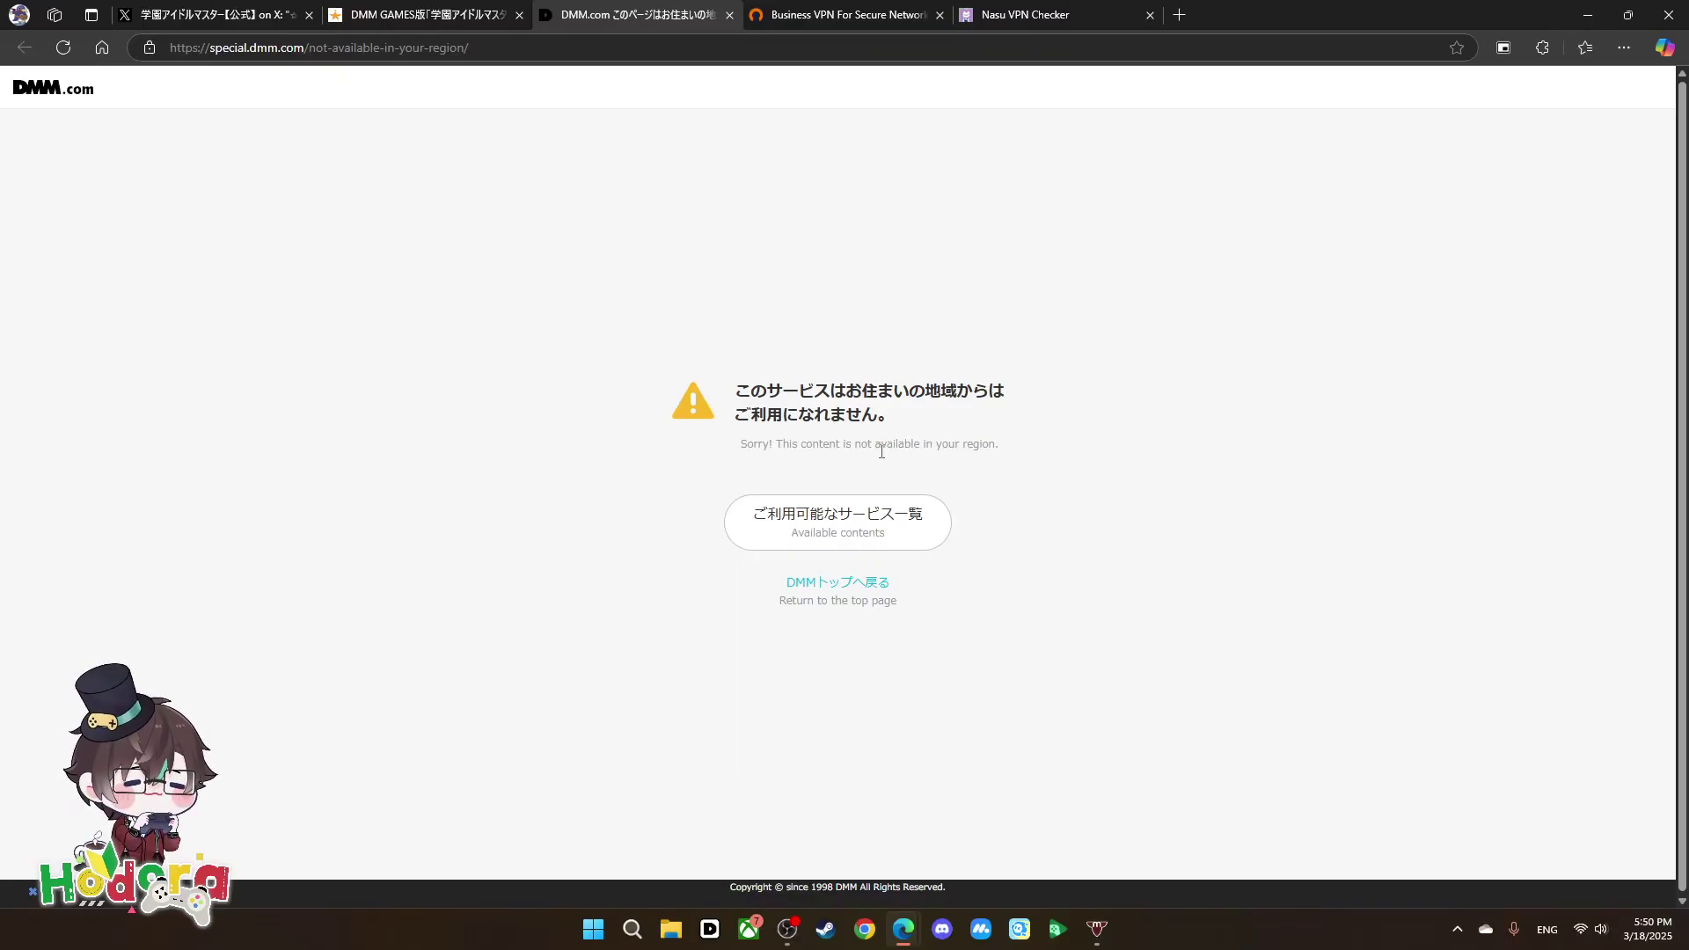
Close the region-blocked DMM.com tab and dismiss the DMM GAME PLAYER prompt.
click(728, 16)
click(631, 19)
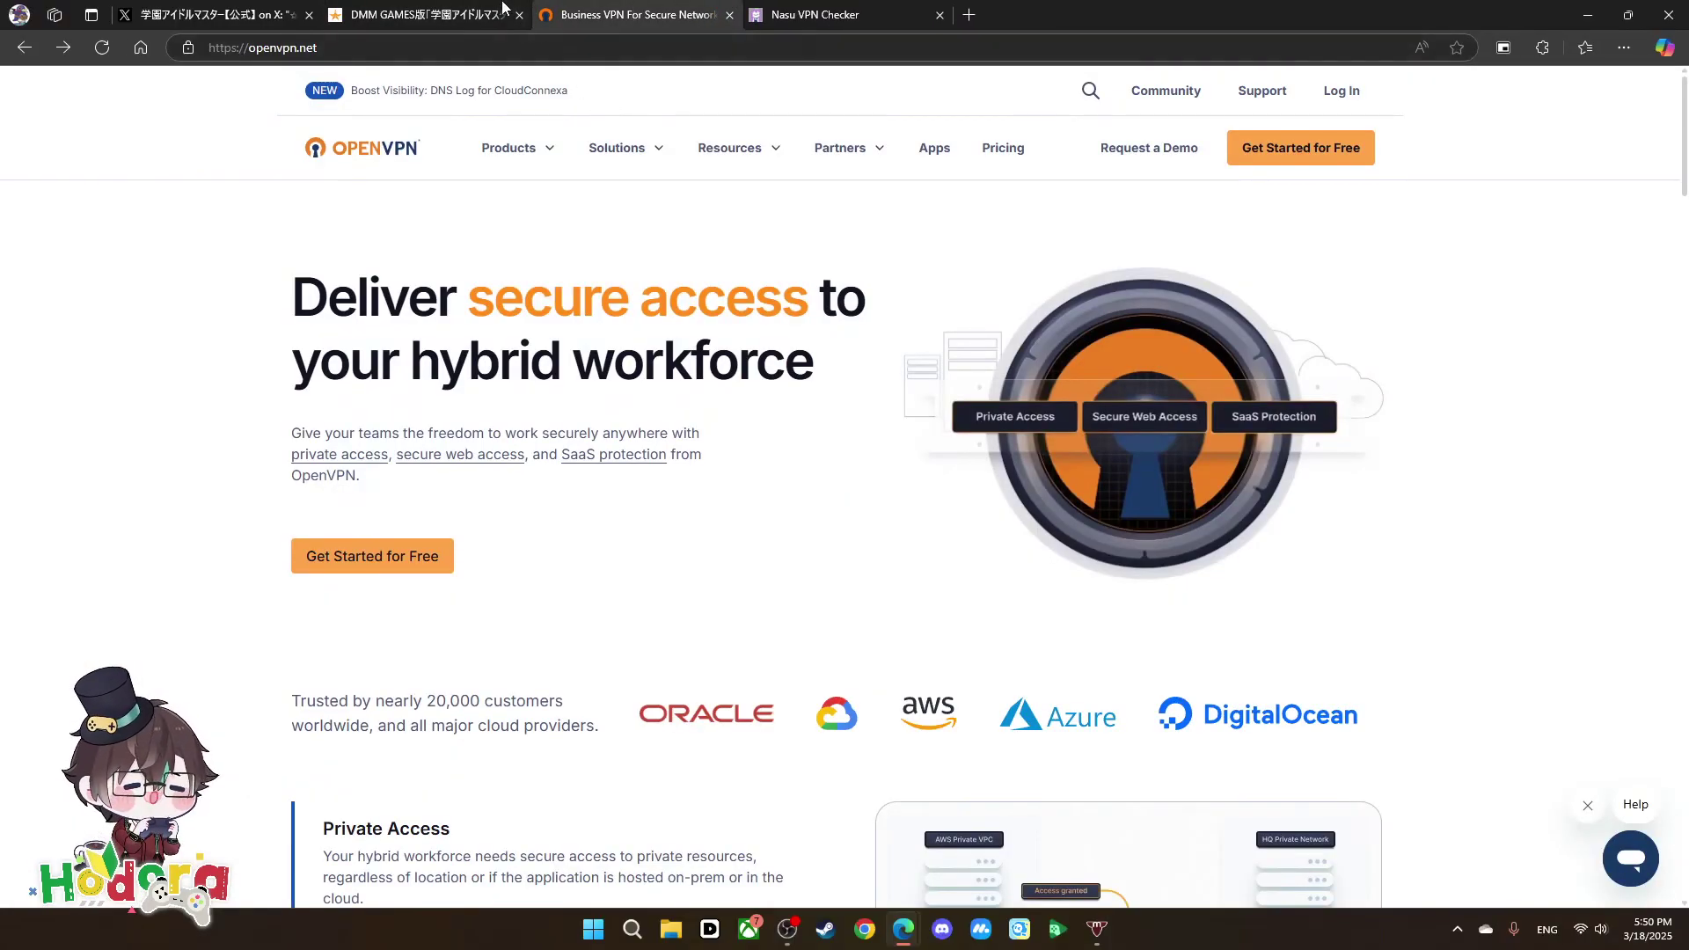
click(503, 10)
click(1199, 392)
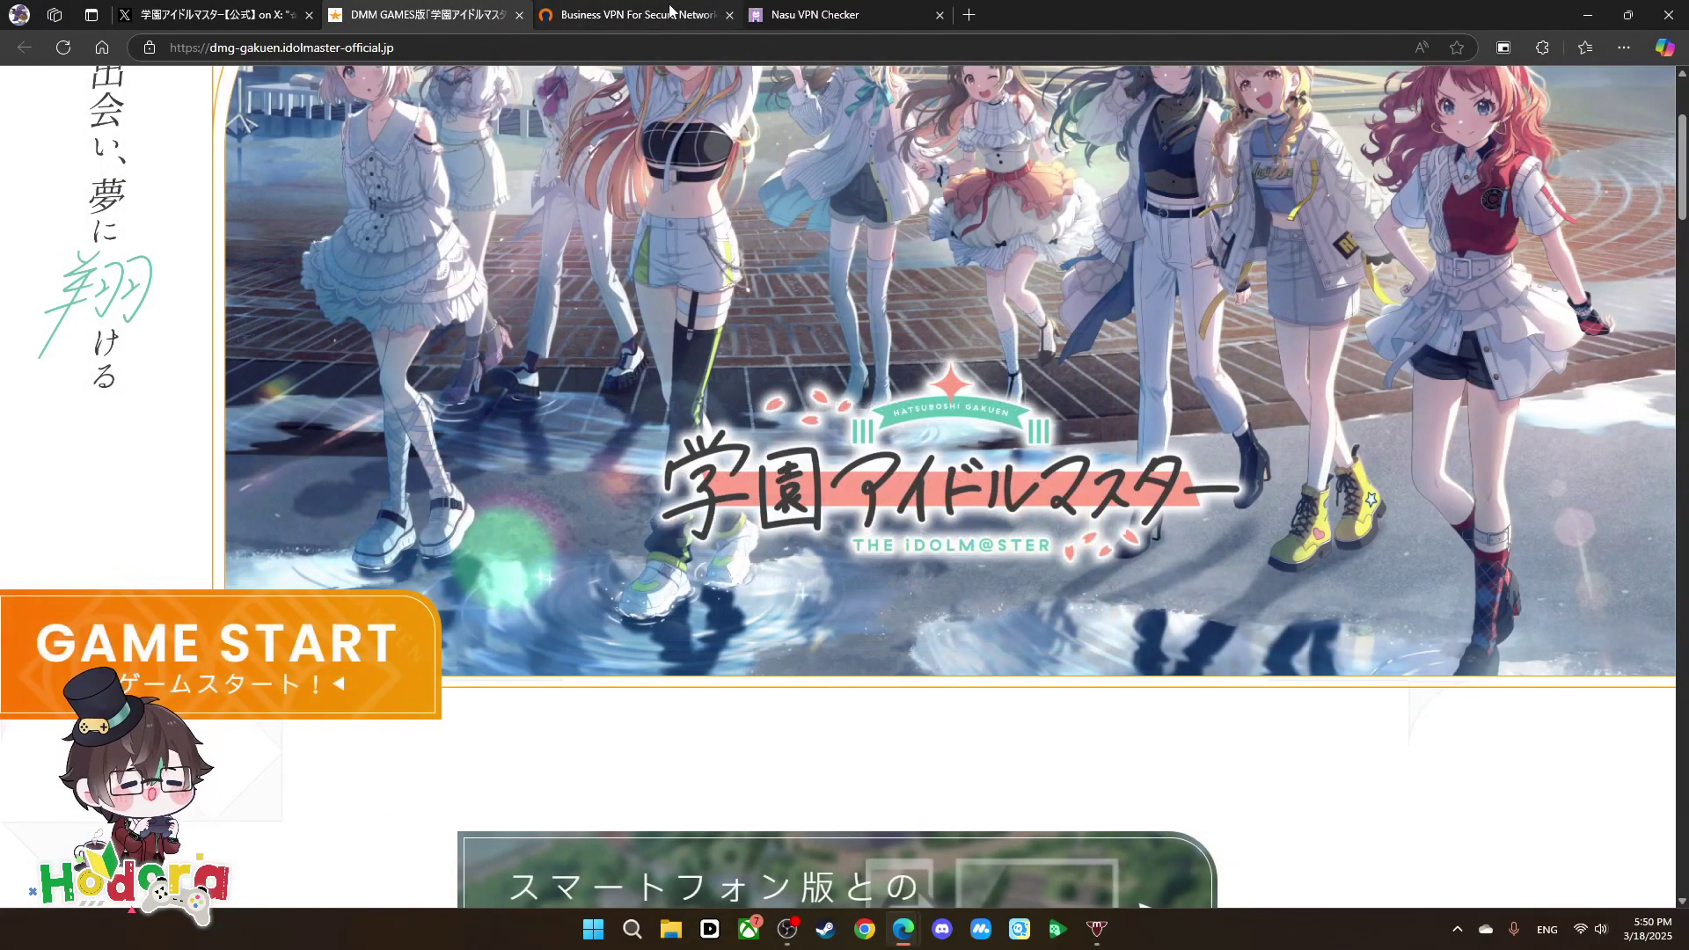
click(670, 11)
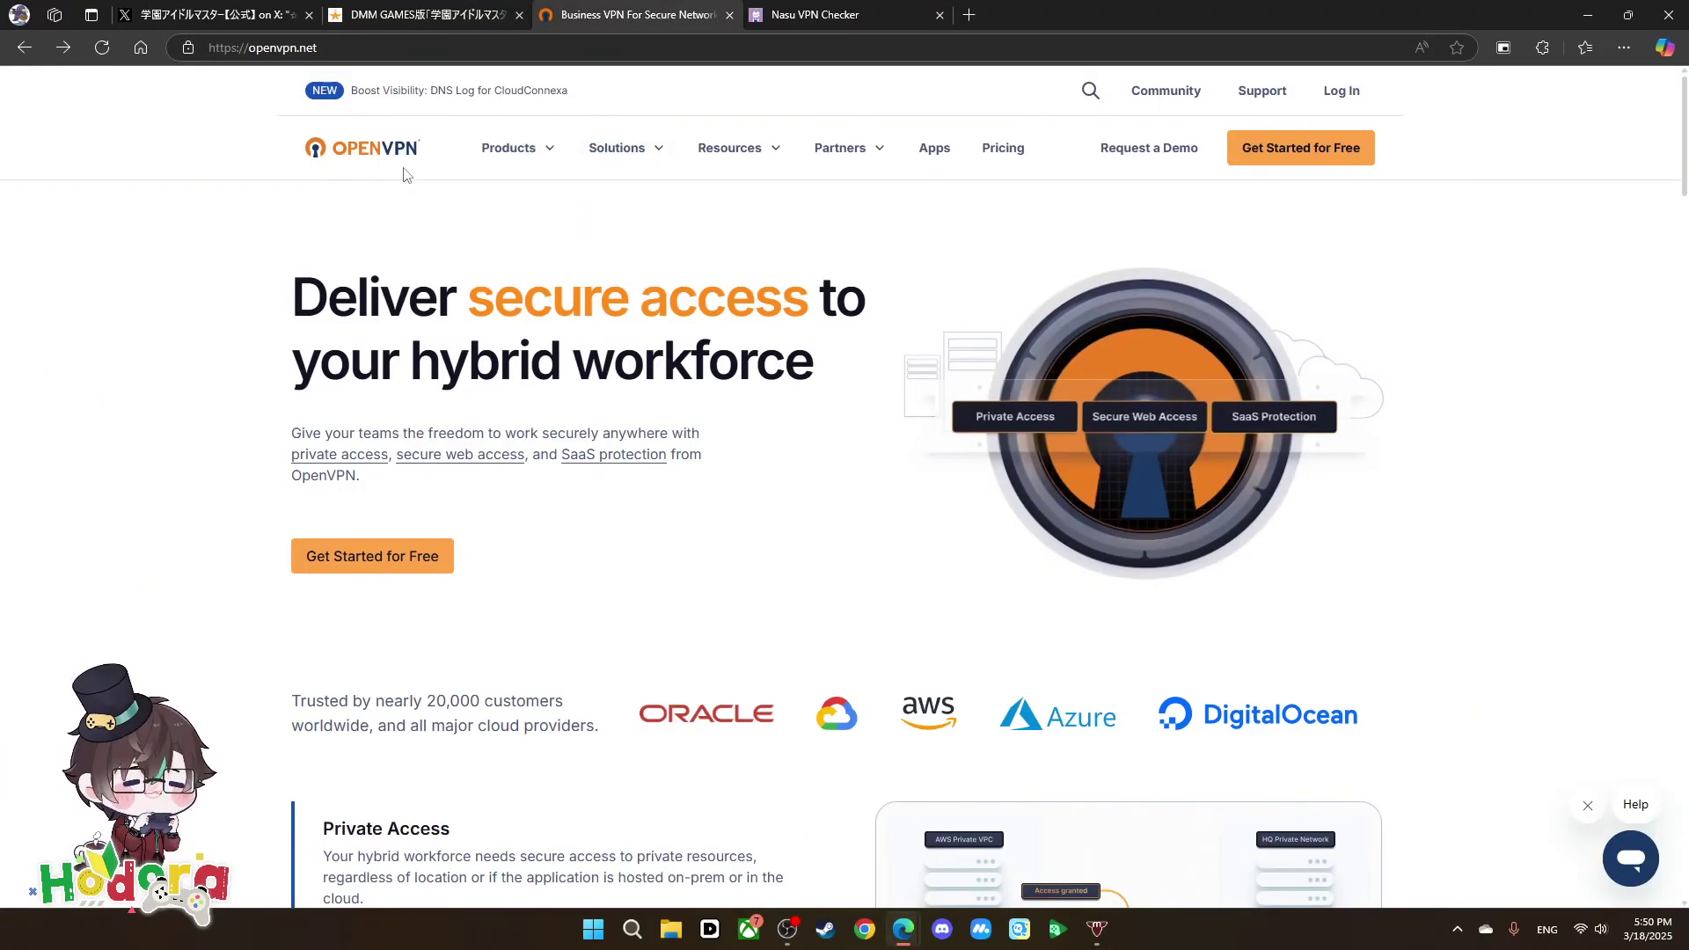
Download OpenVPN-2.6.13-I002-amd64.msi from openvpn.net's Community downloads page, then close it.
click(1166, 115)
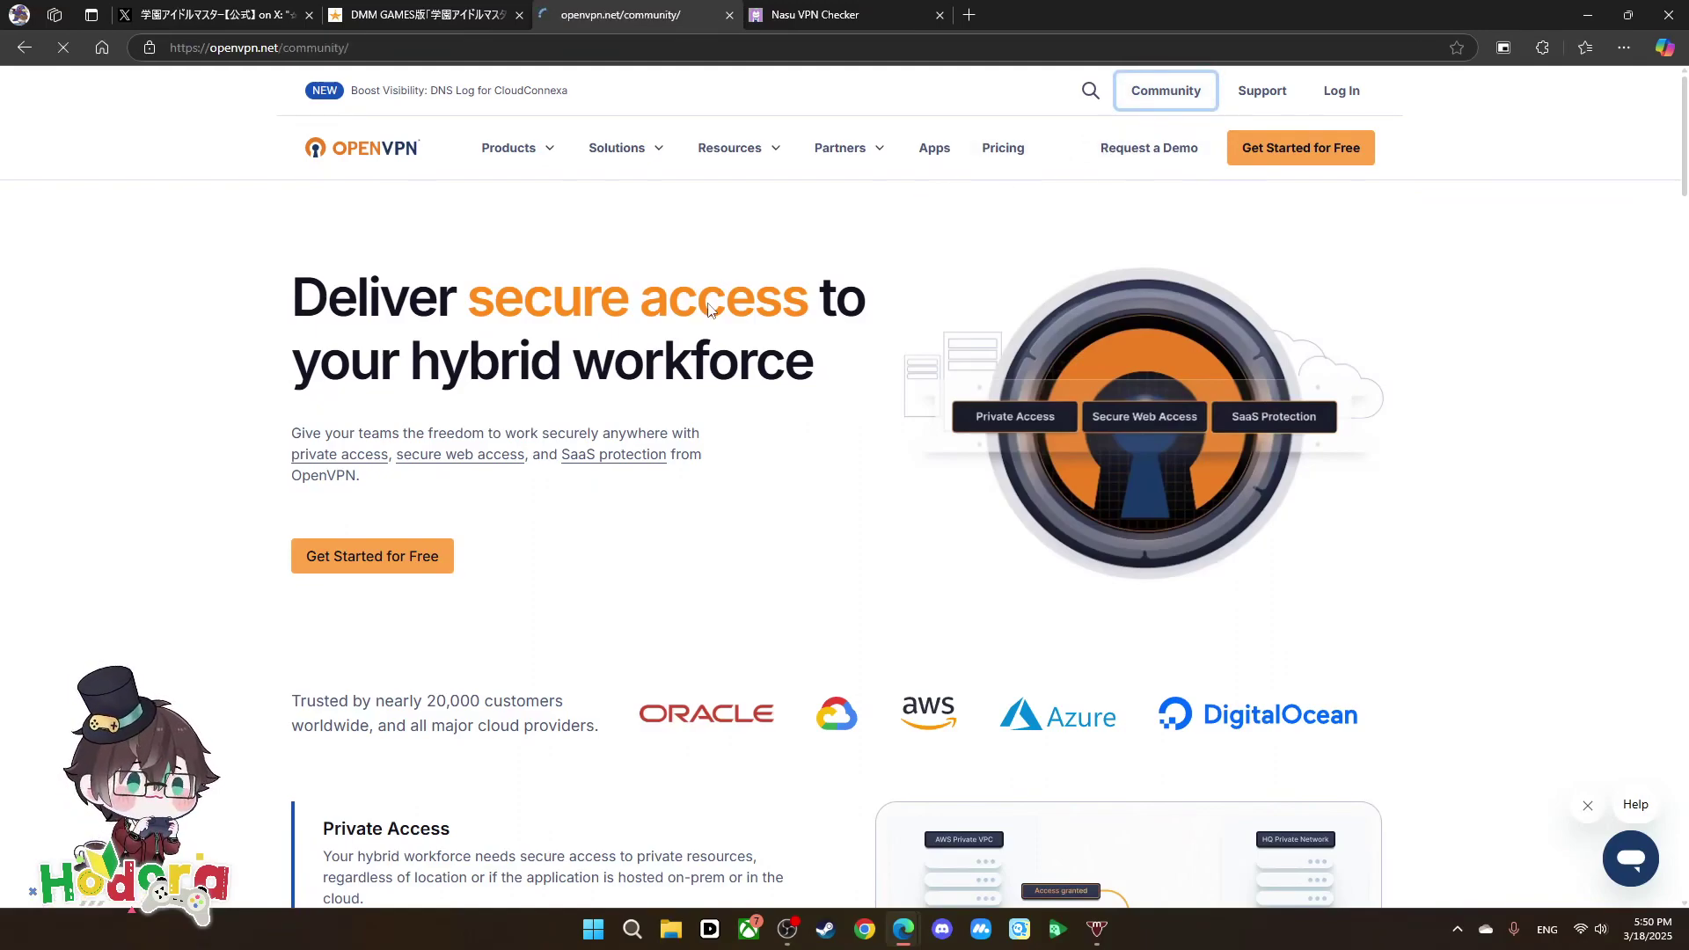
click(483, 573)
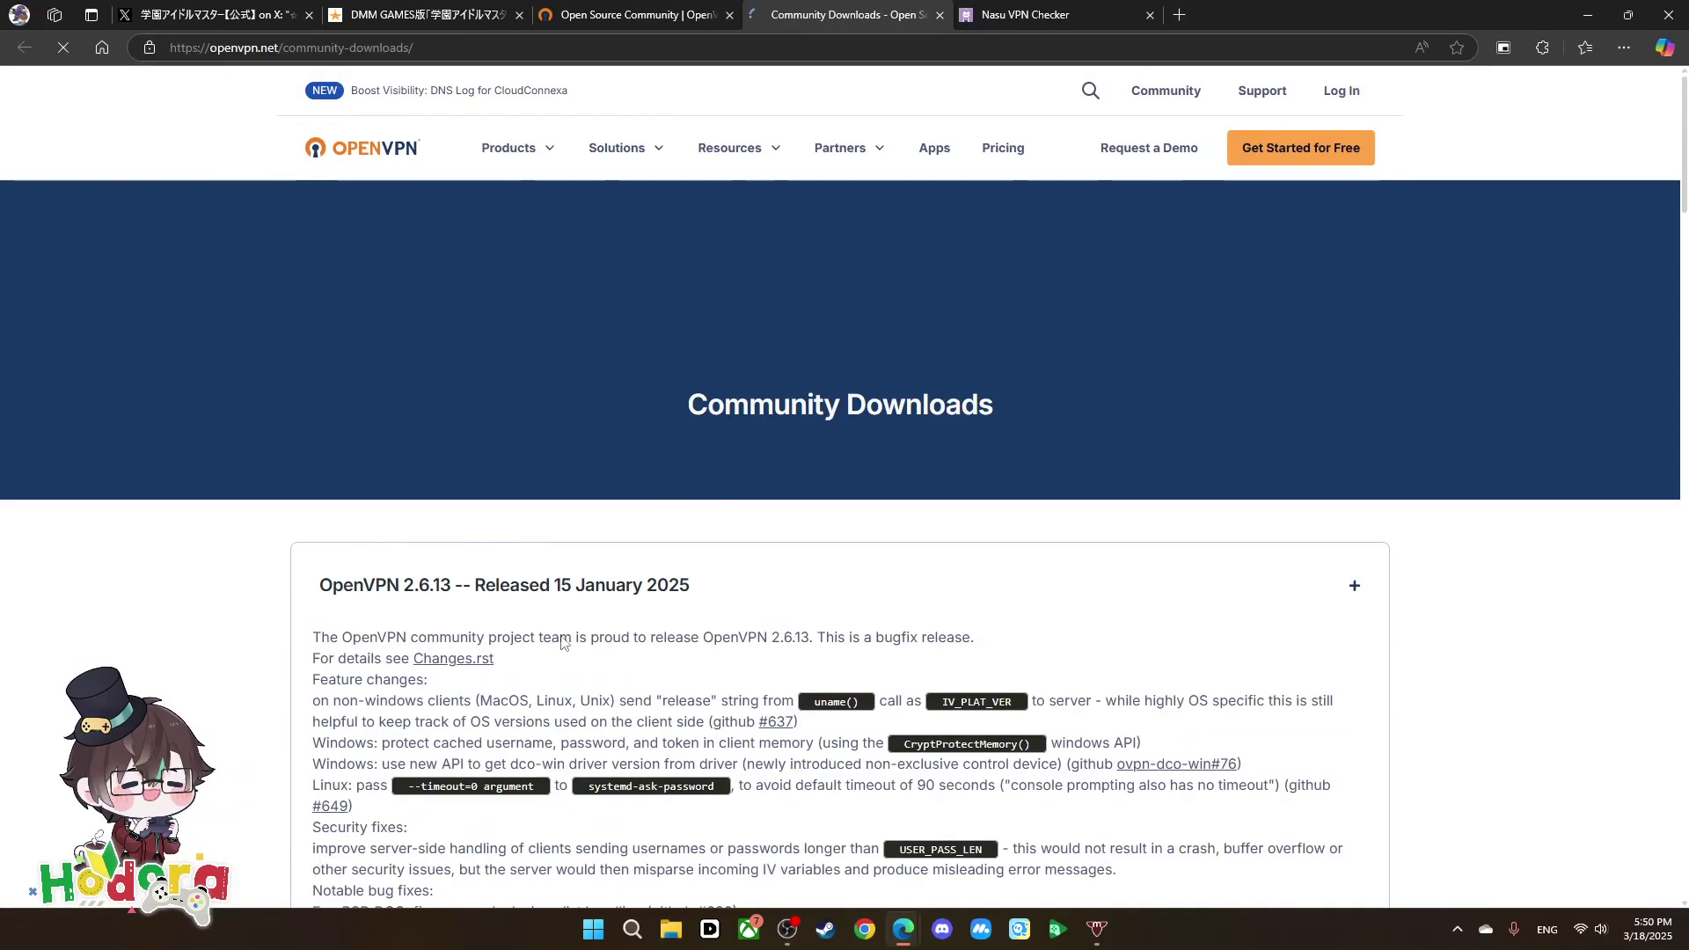
click(729, 15)
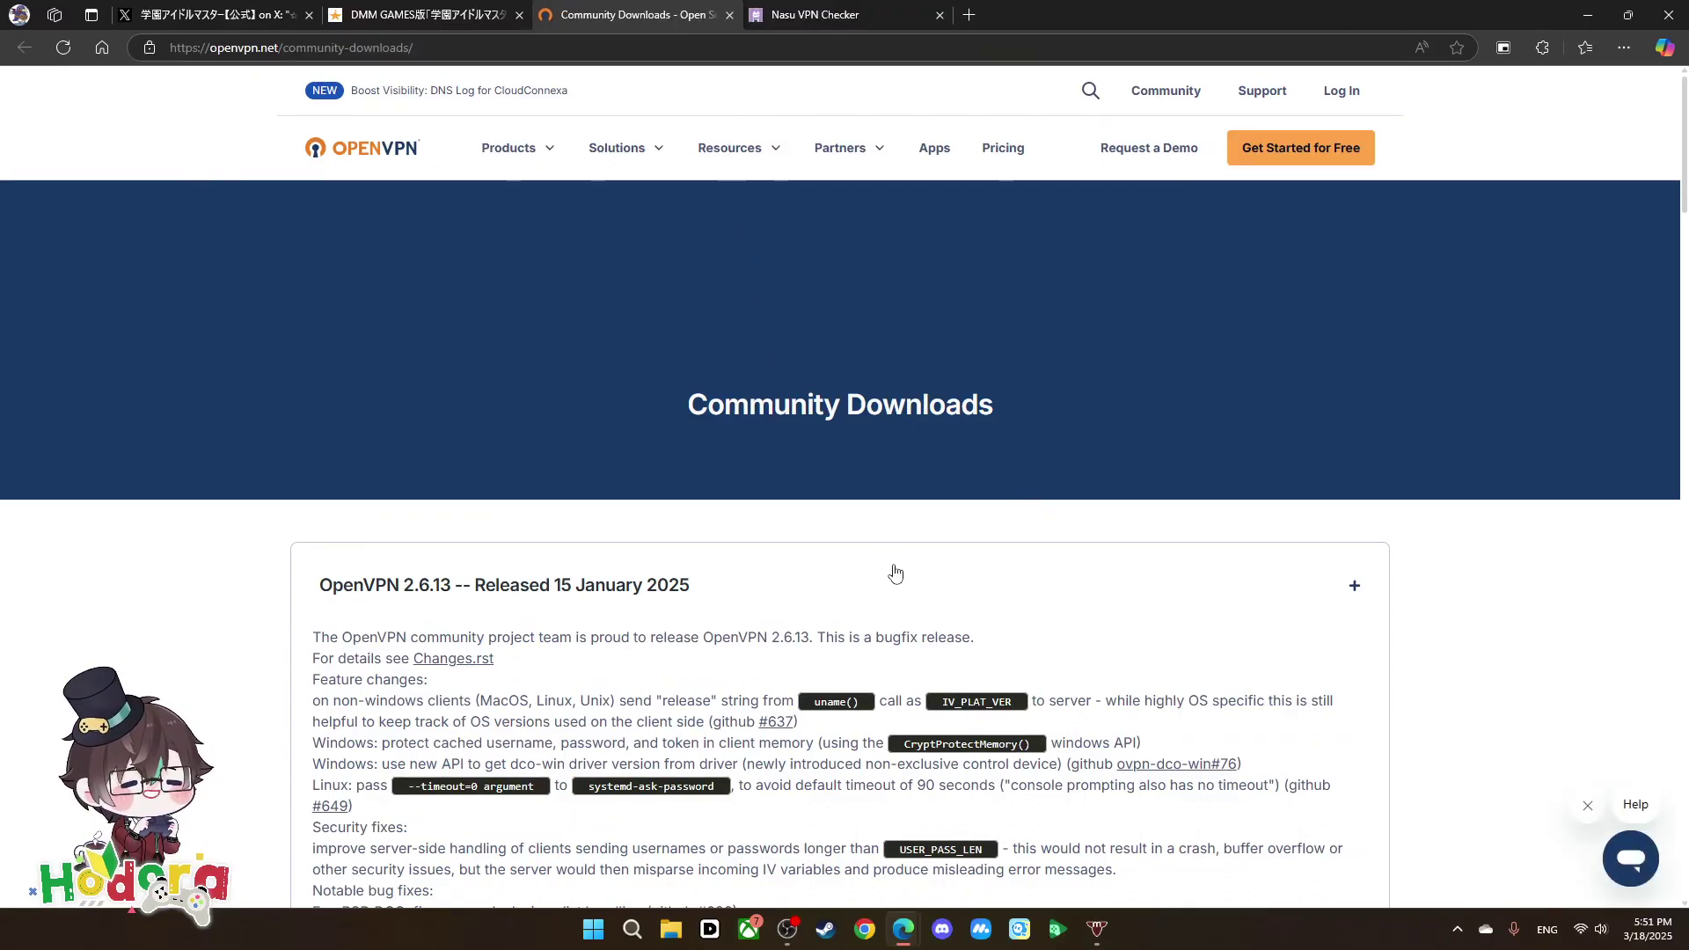
scroll(893, 581, down, 2)
scroll(896, 601, down, 6)
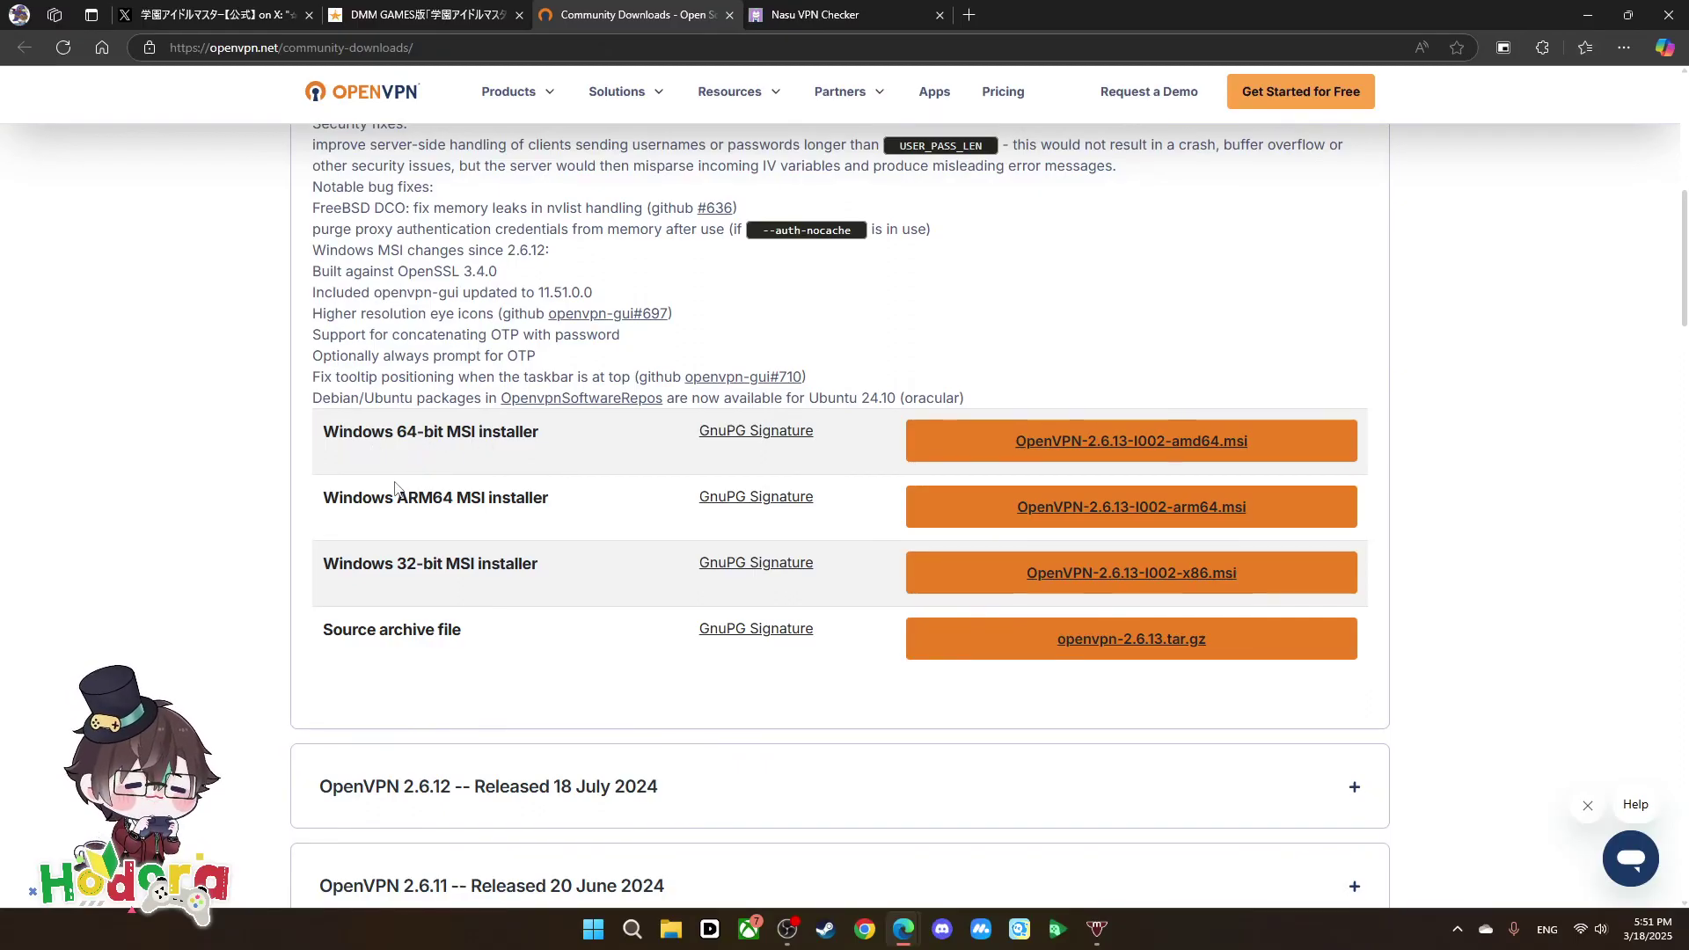
click(1082, 450)
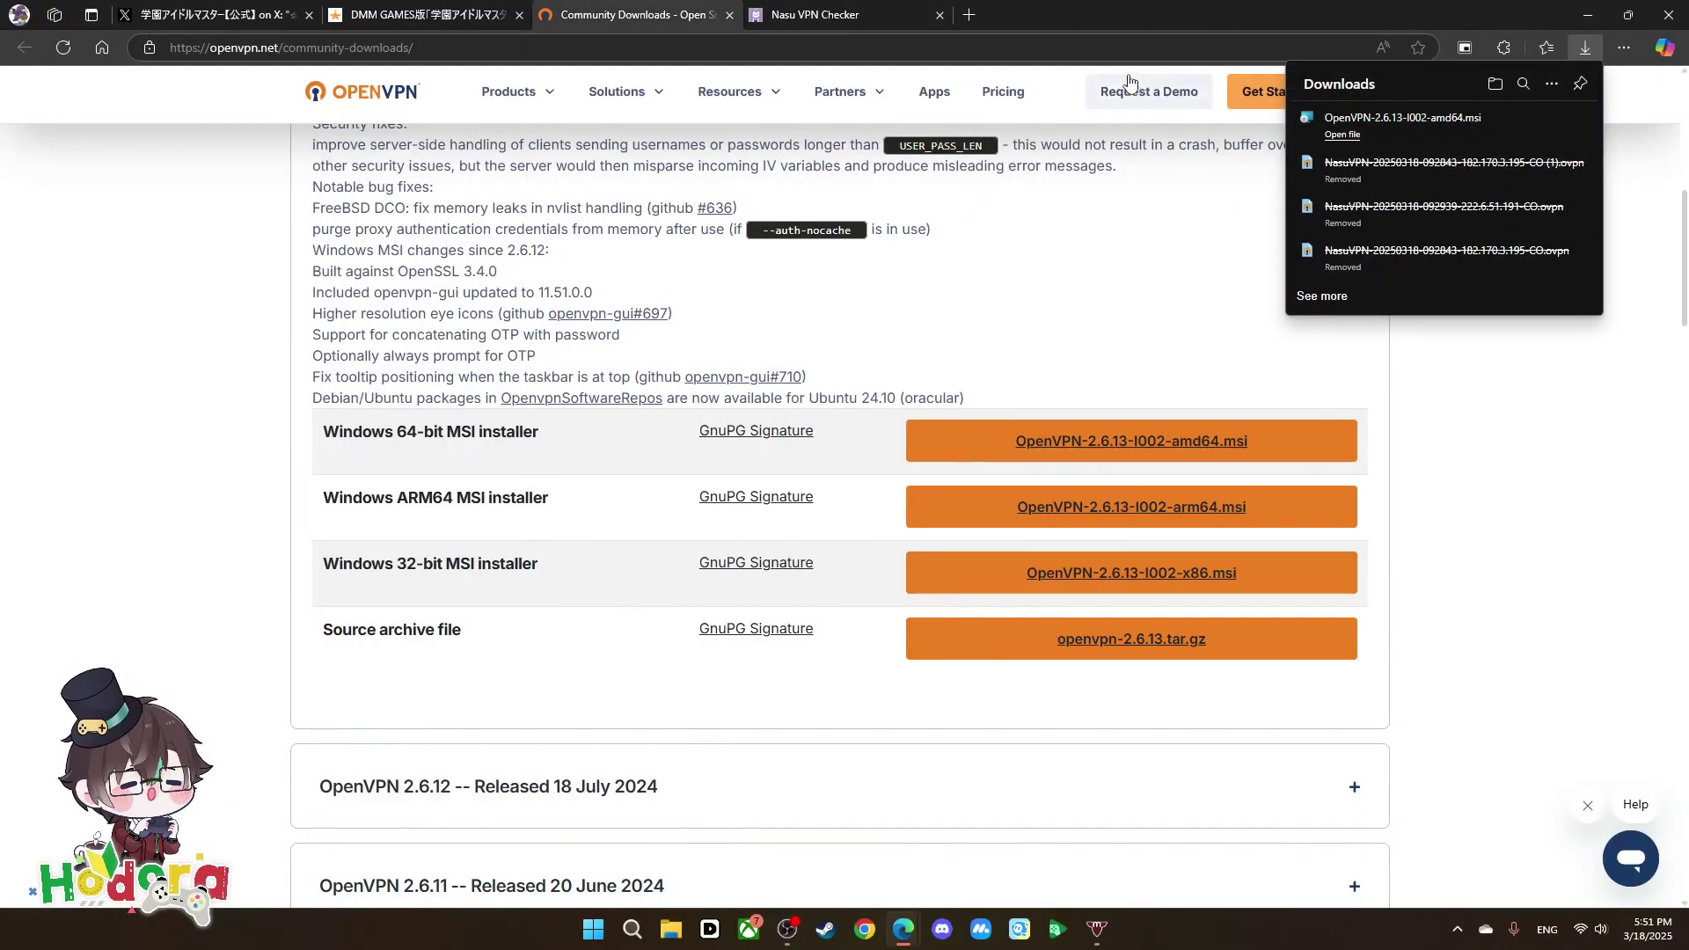
click(731, 16)
Launch OpenVPN GUI and check its tray menu shows no connection yet.
click(633, 930)
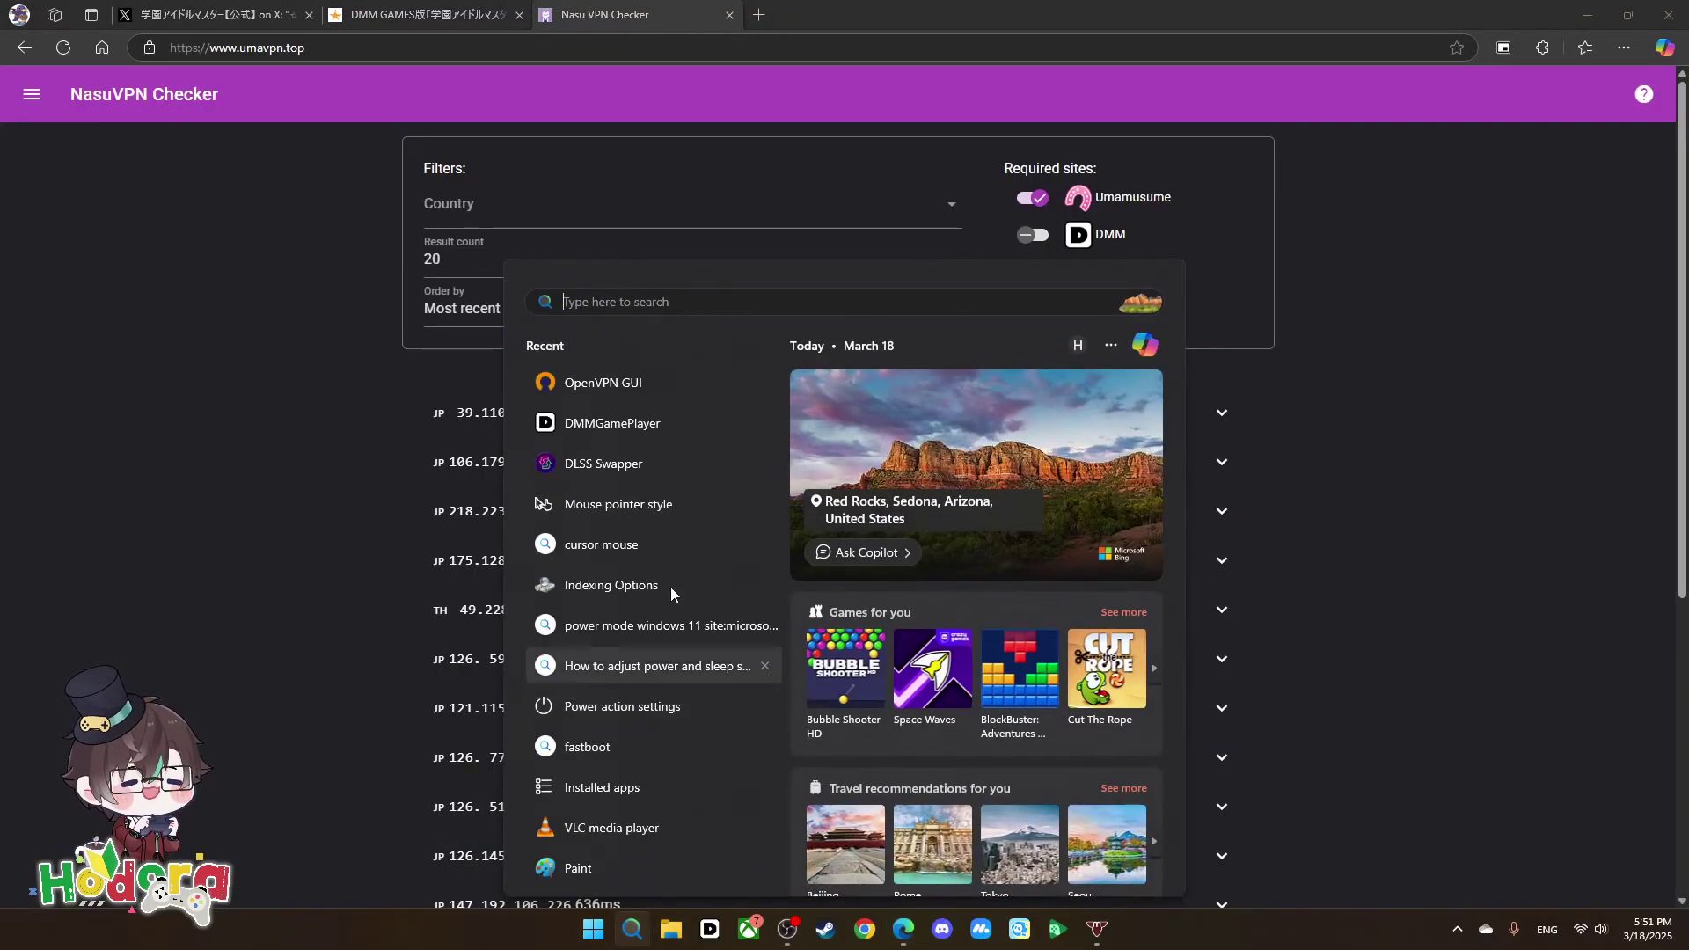
click(631, 382)
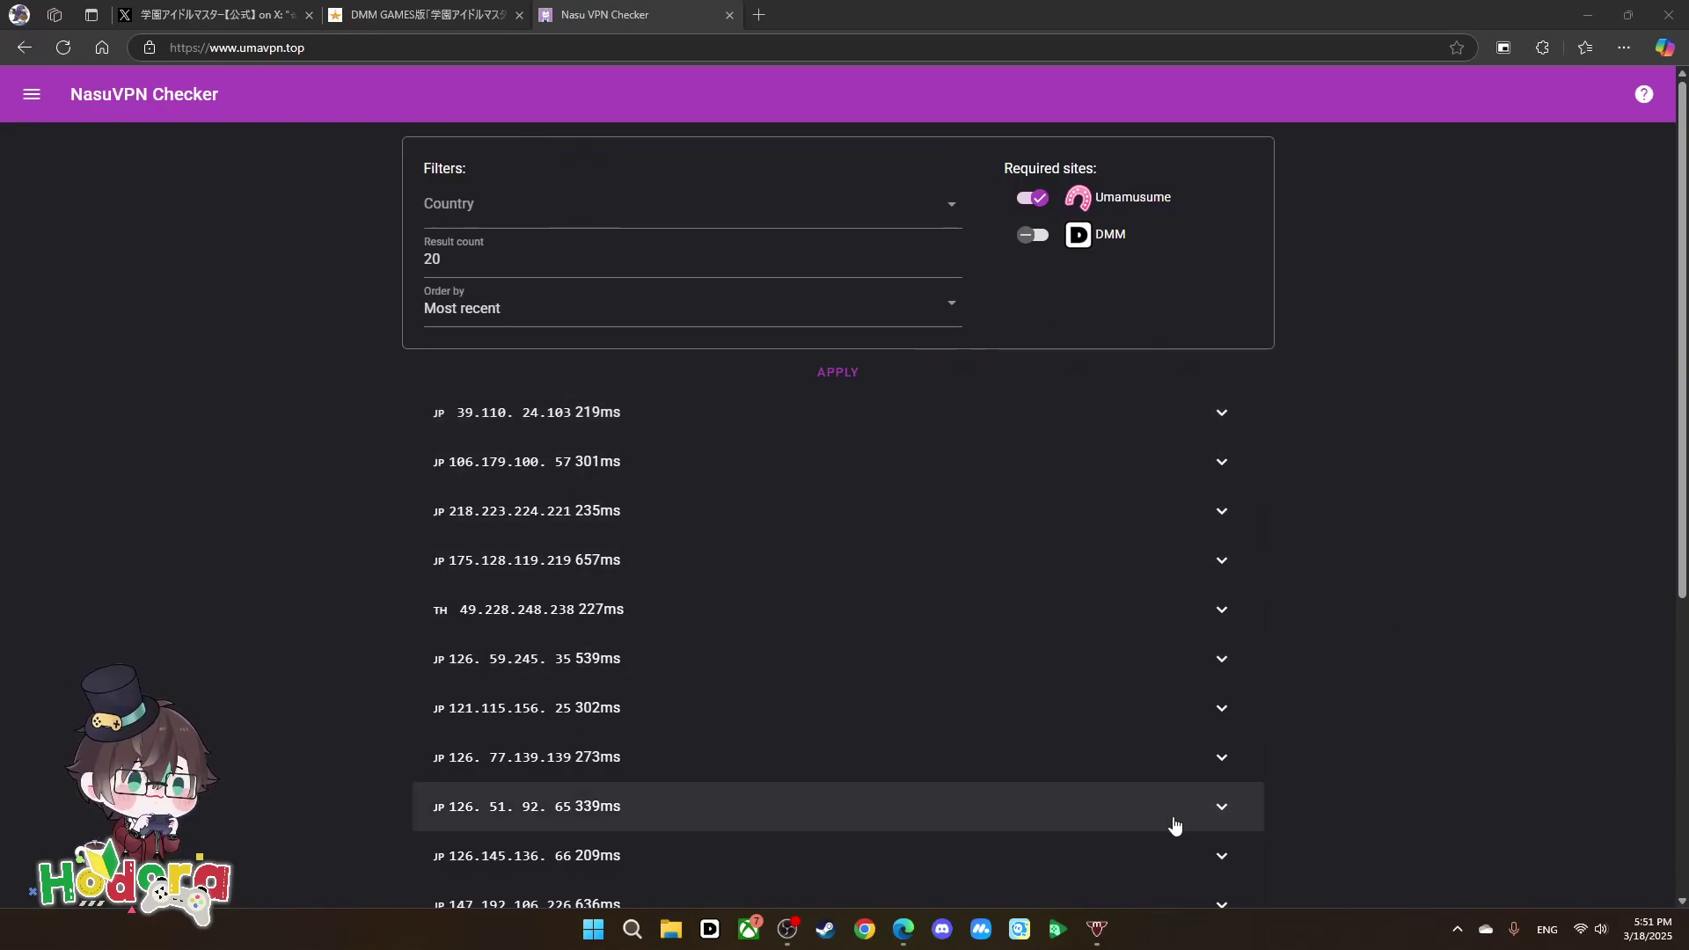
click(1458, 932)
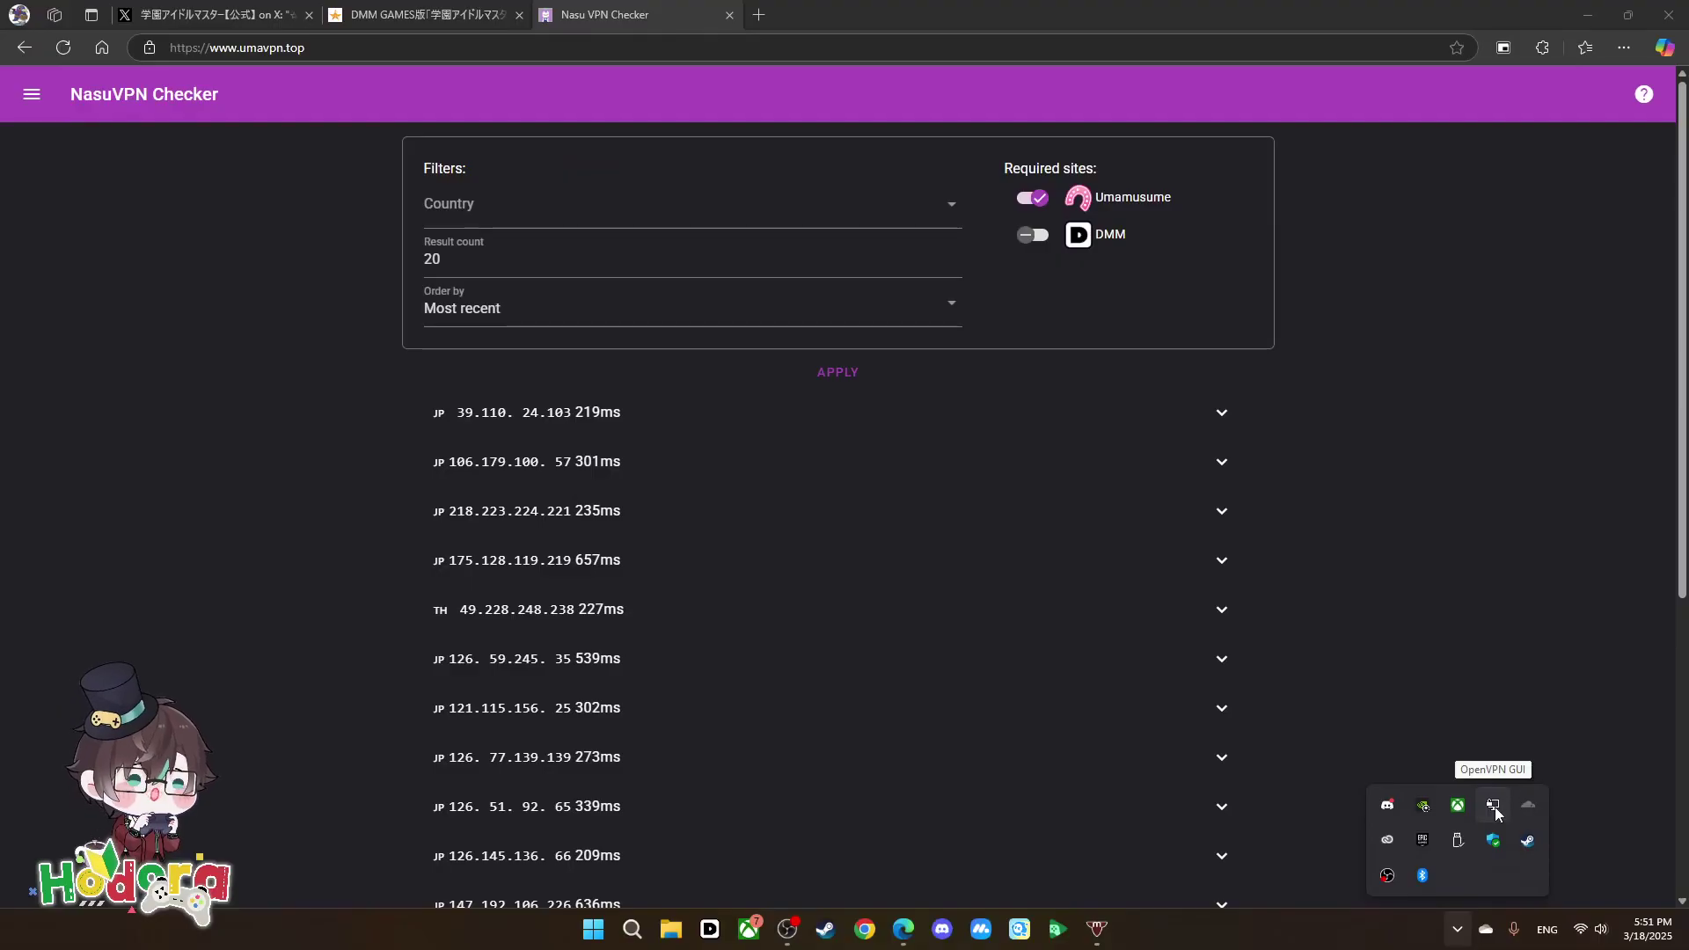
right_click(1495, 813)
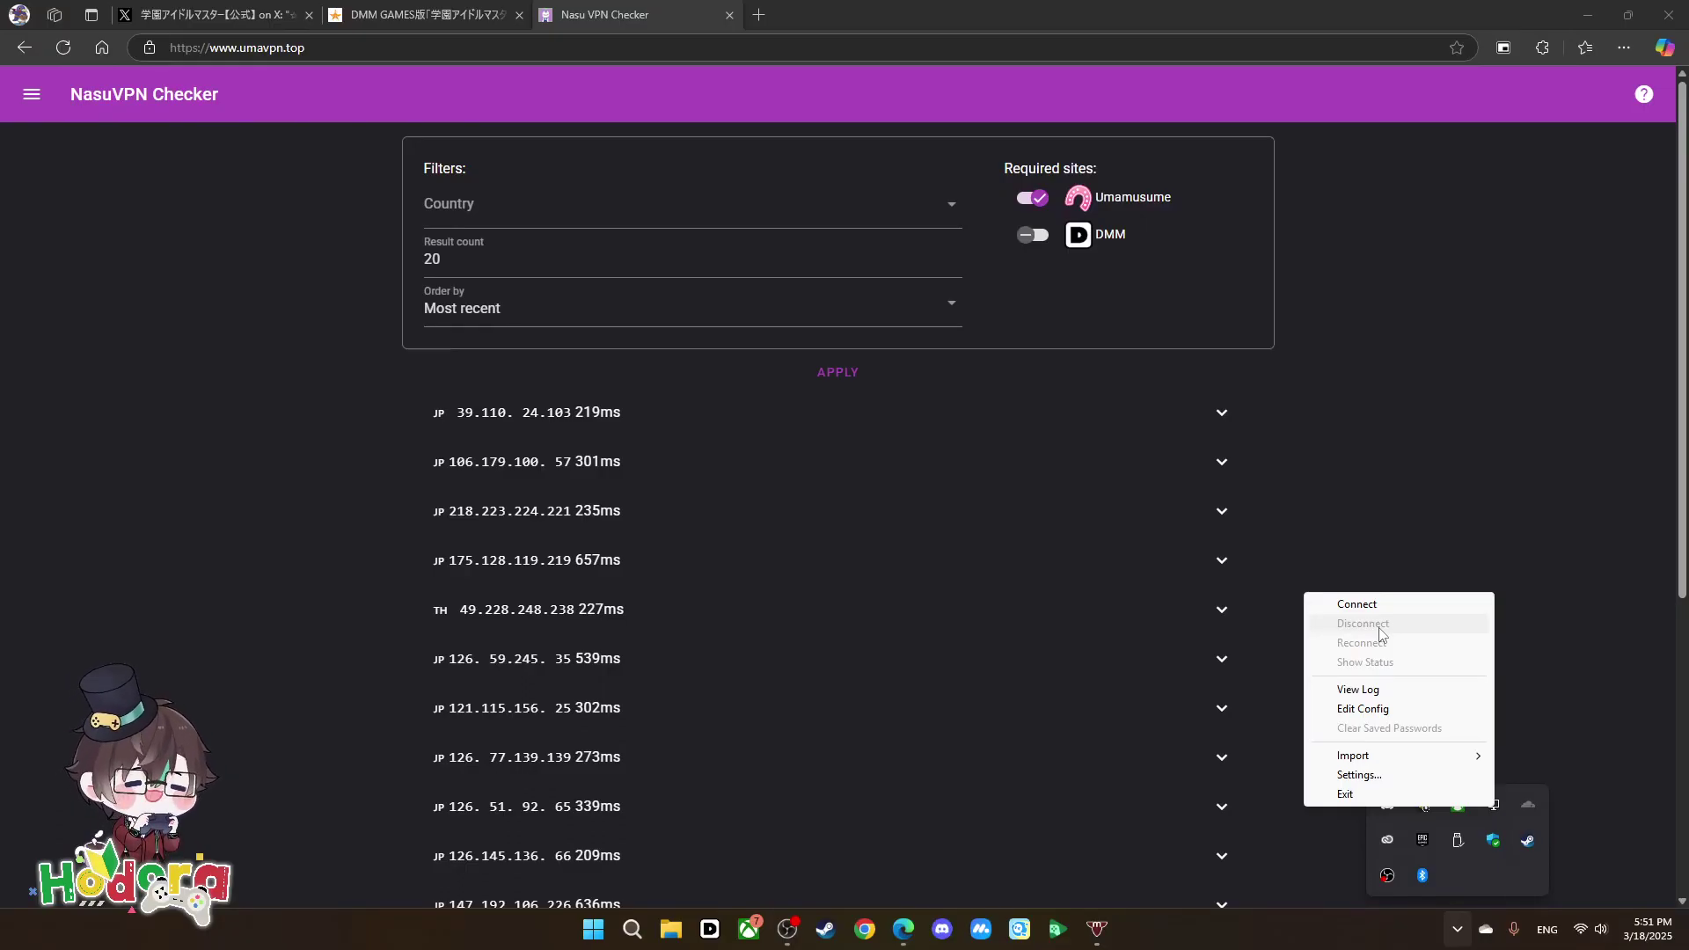
click(233, 363)
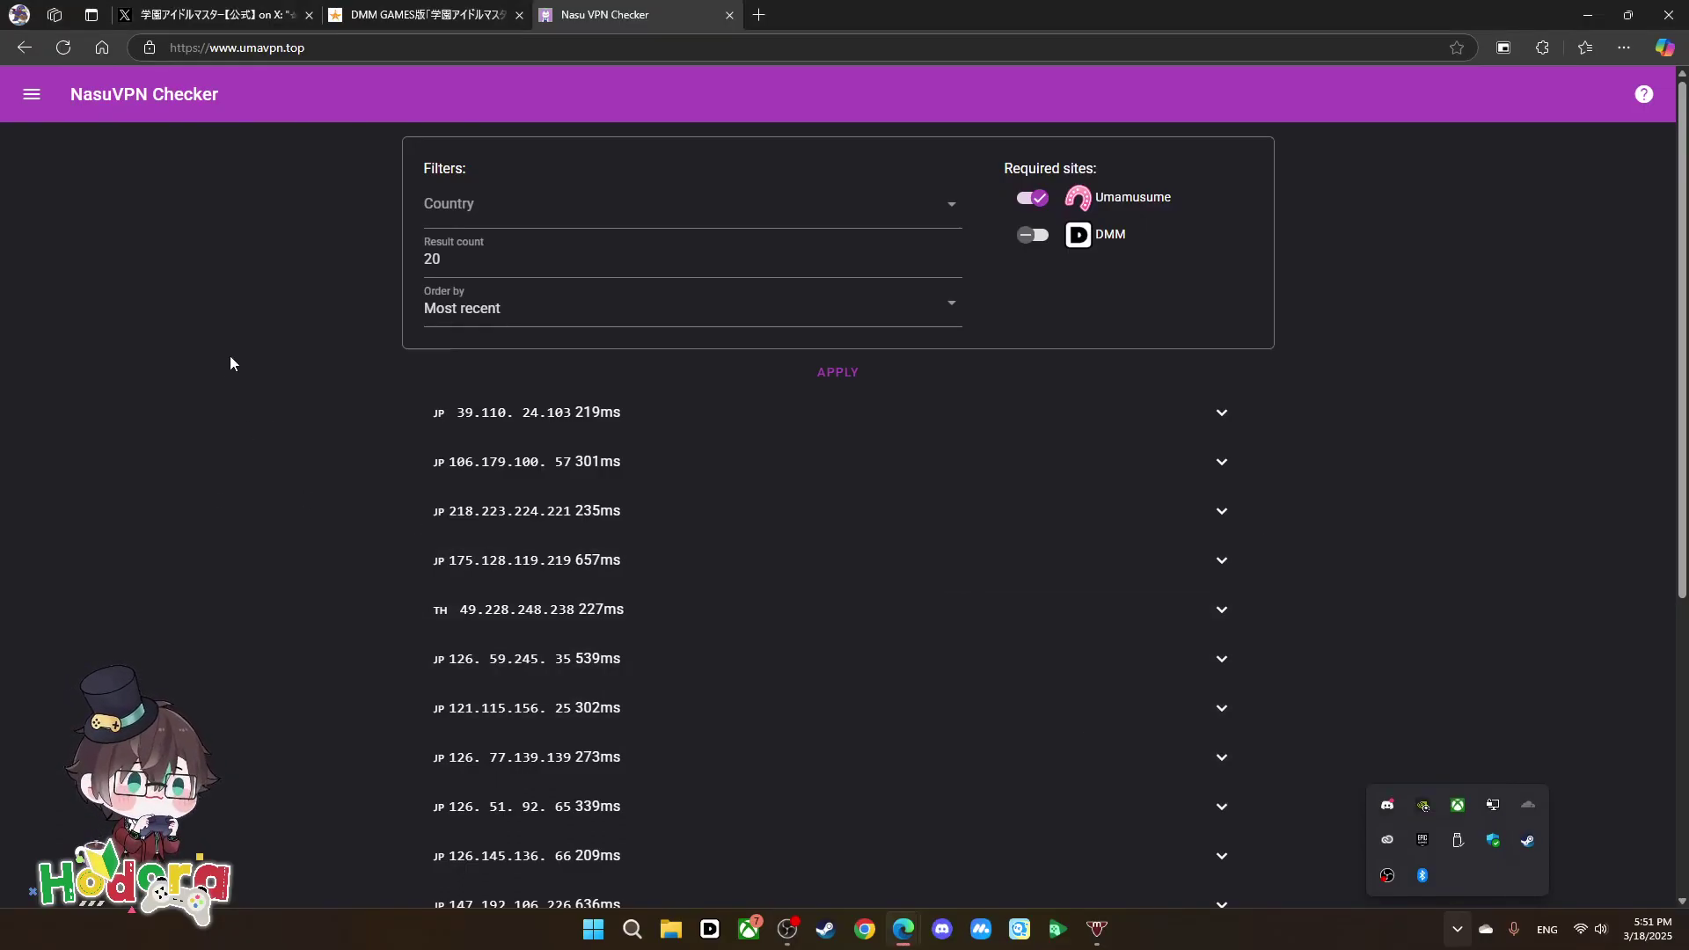
Search vpngate in a new tab and open the VPN Gate relay server list.
click(758, 16)
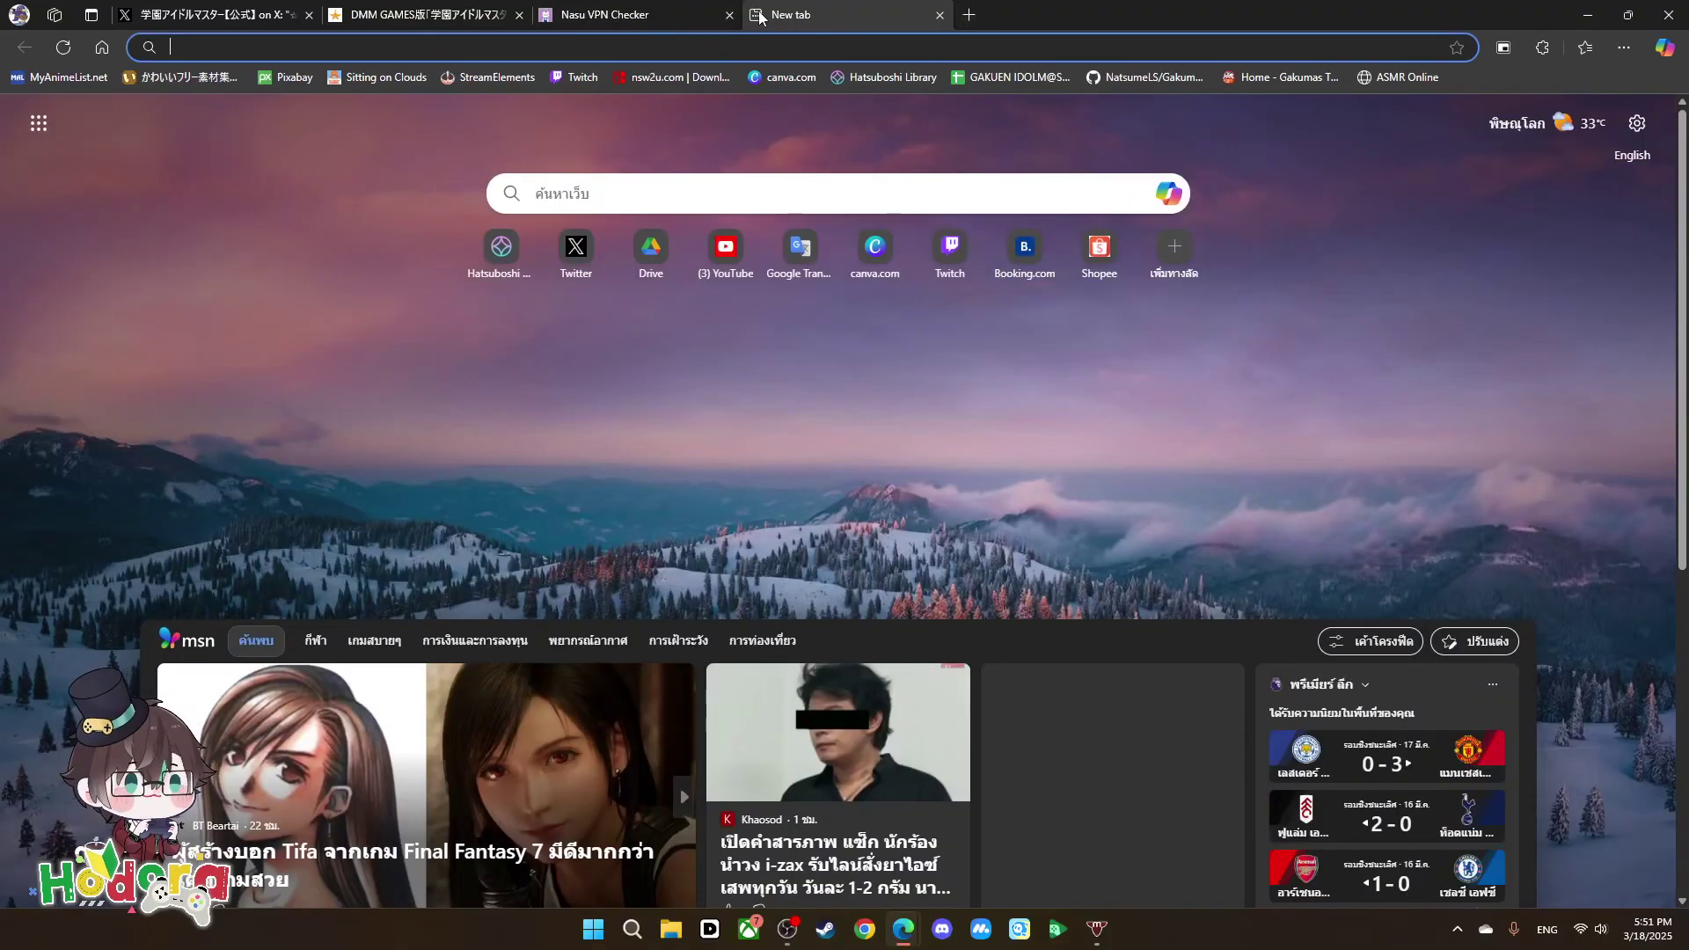
text(vpngate)
key(Return)
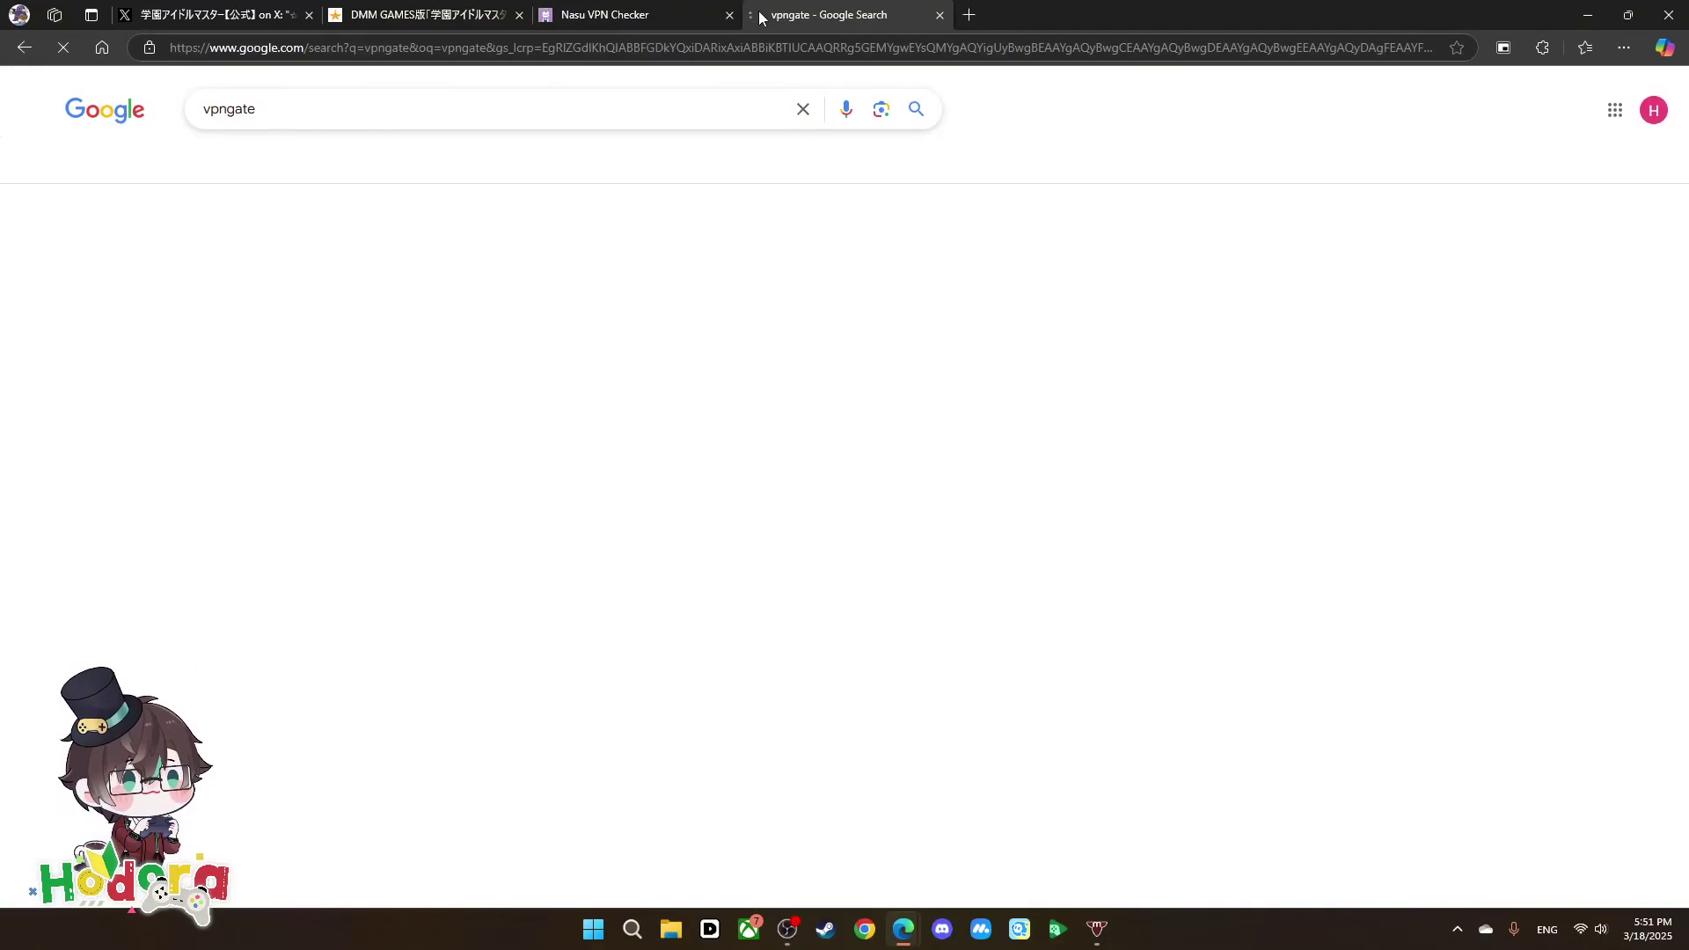
click(406, 259)
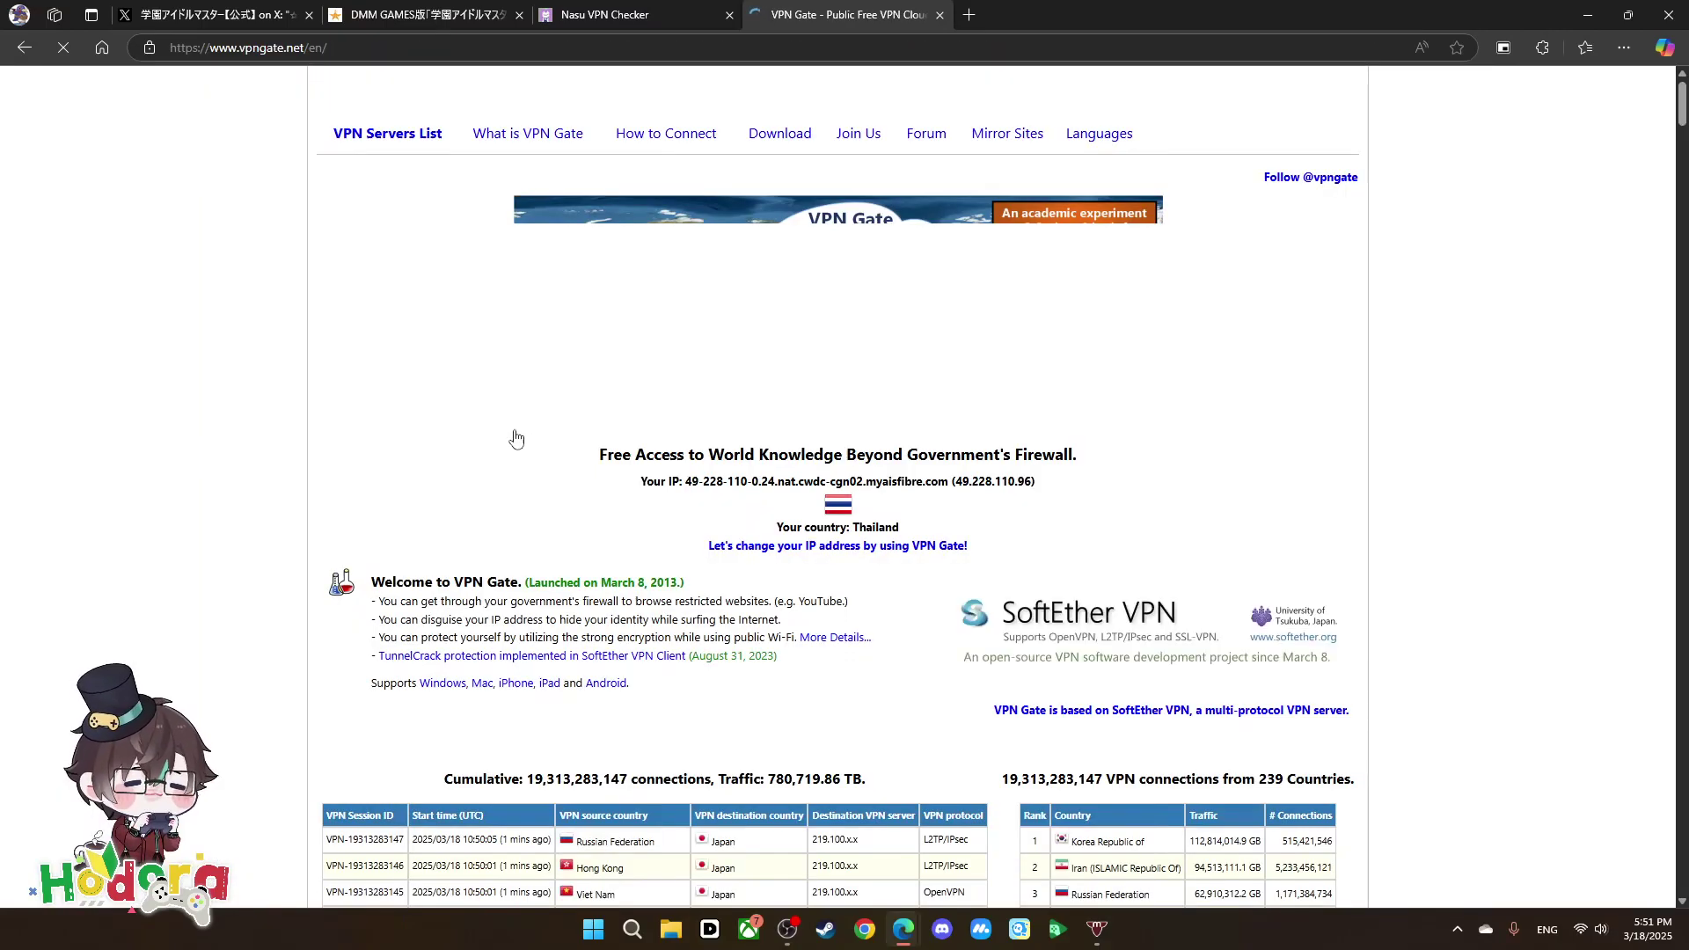
scroll(702, 304, down, 10)
scroll(702, 304, up, 4)
scroll(742, 523, down, 1)
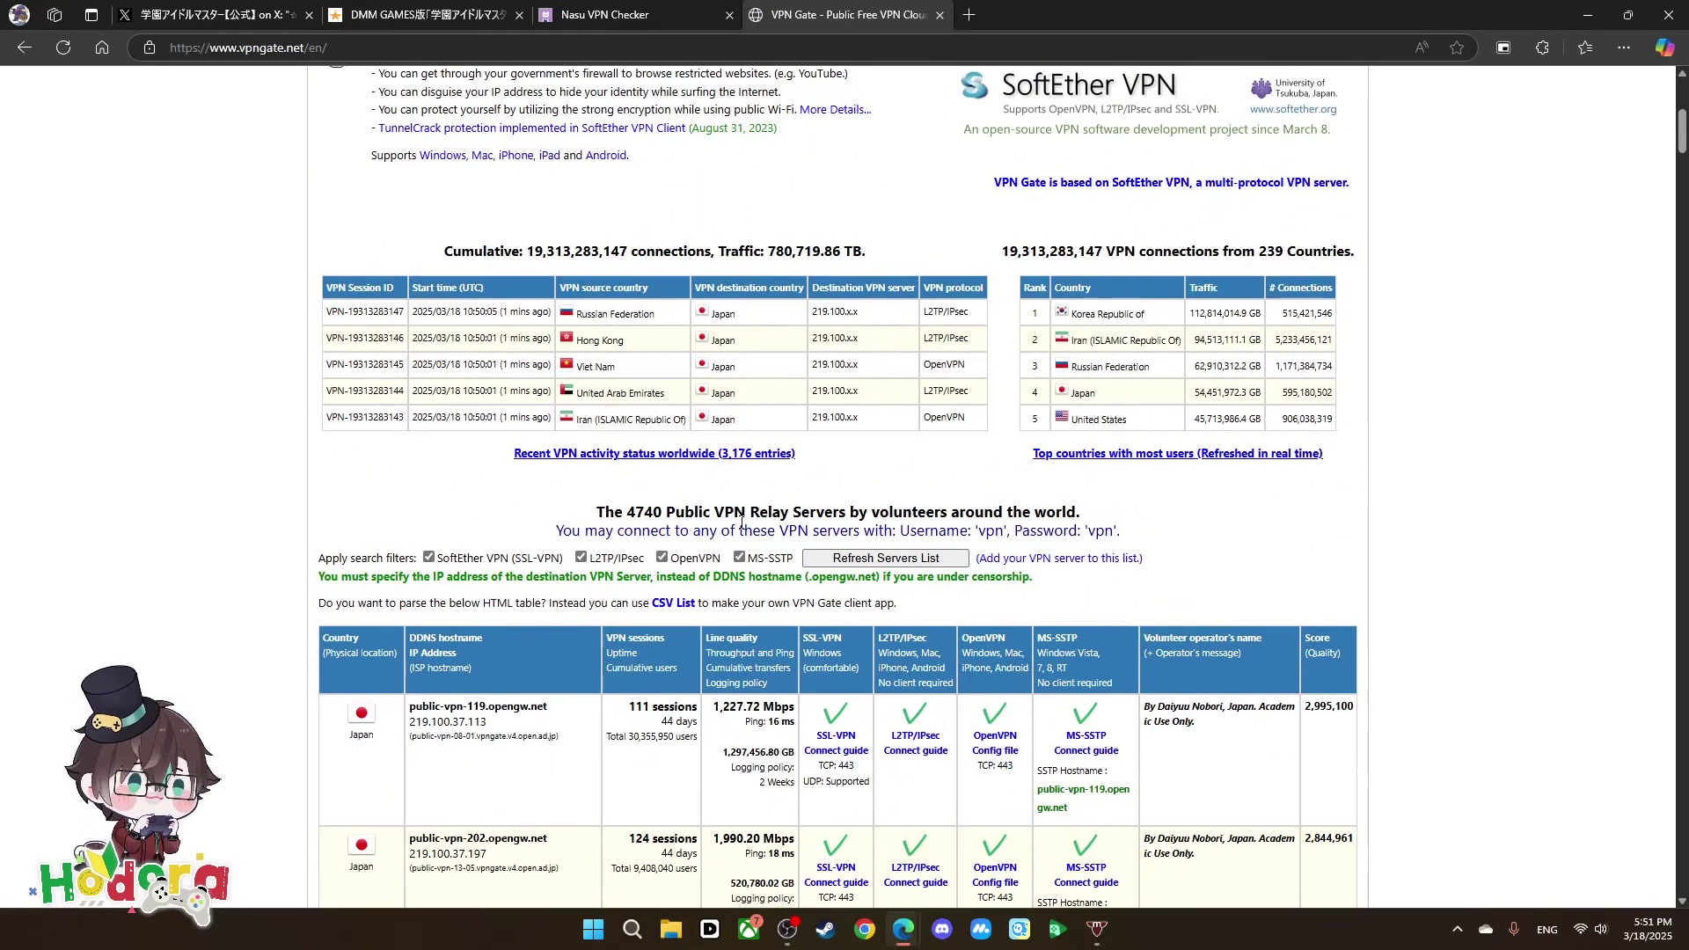
click(682, 12)
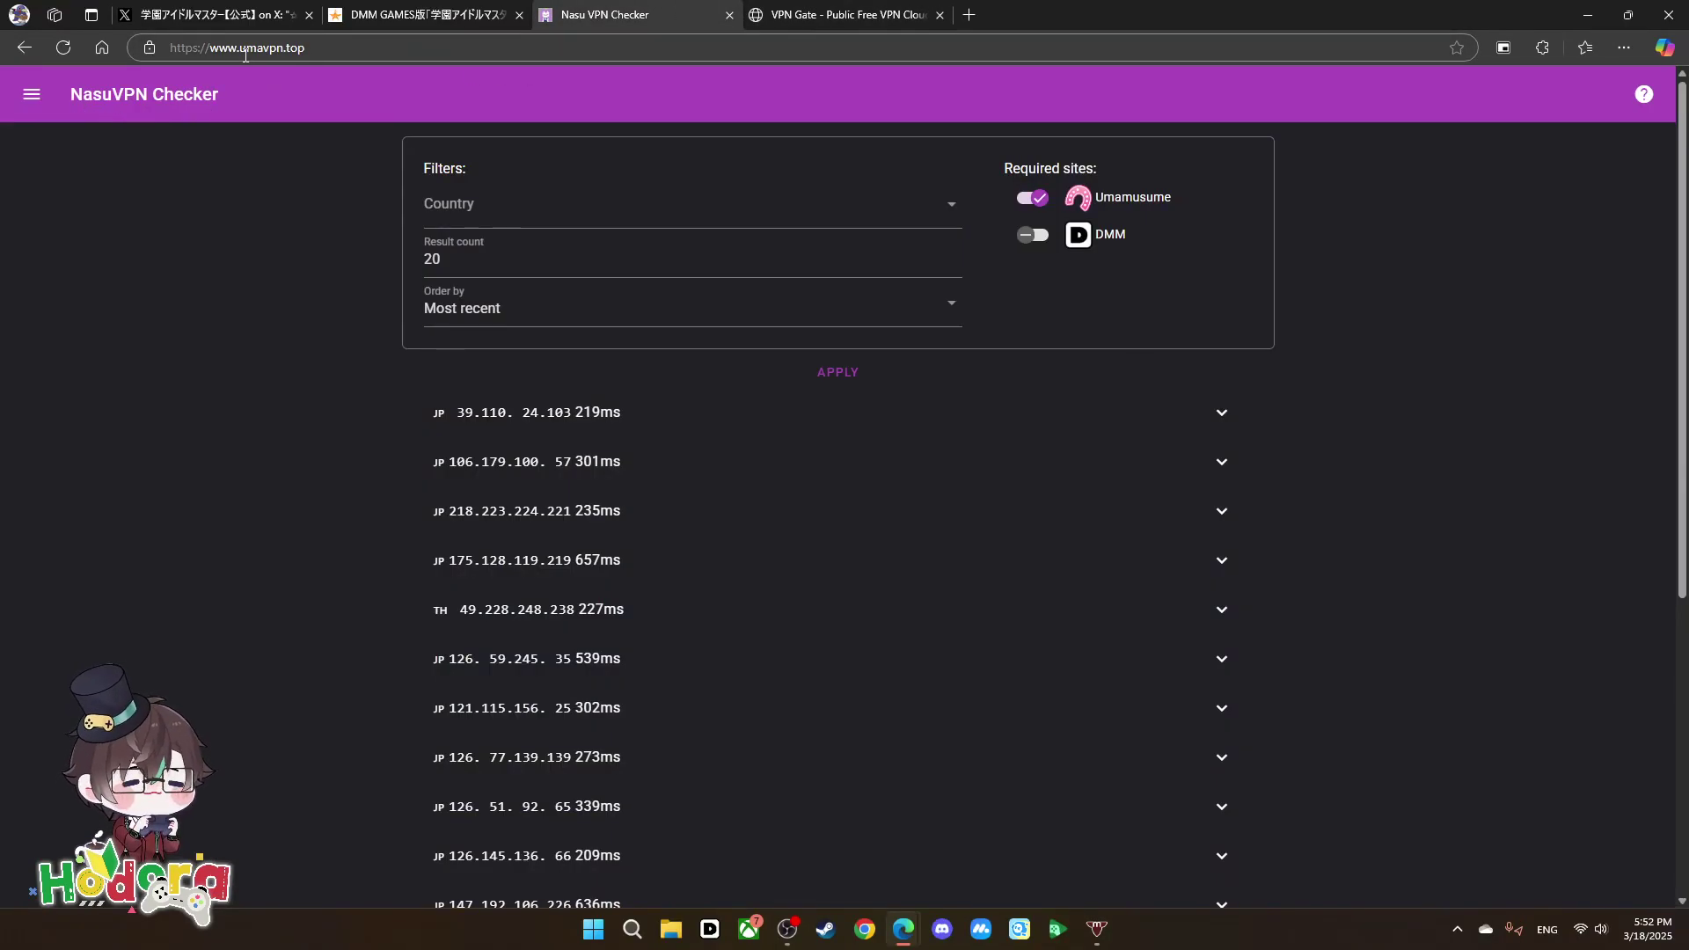
Filter NasuVPN Checker to Japanese servers that work with DMM.
click(1032, 234)
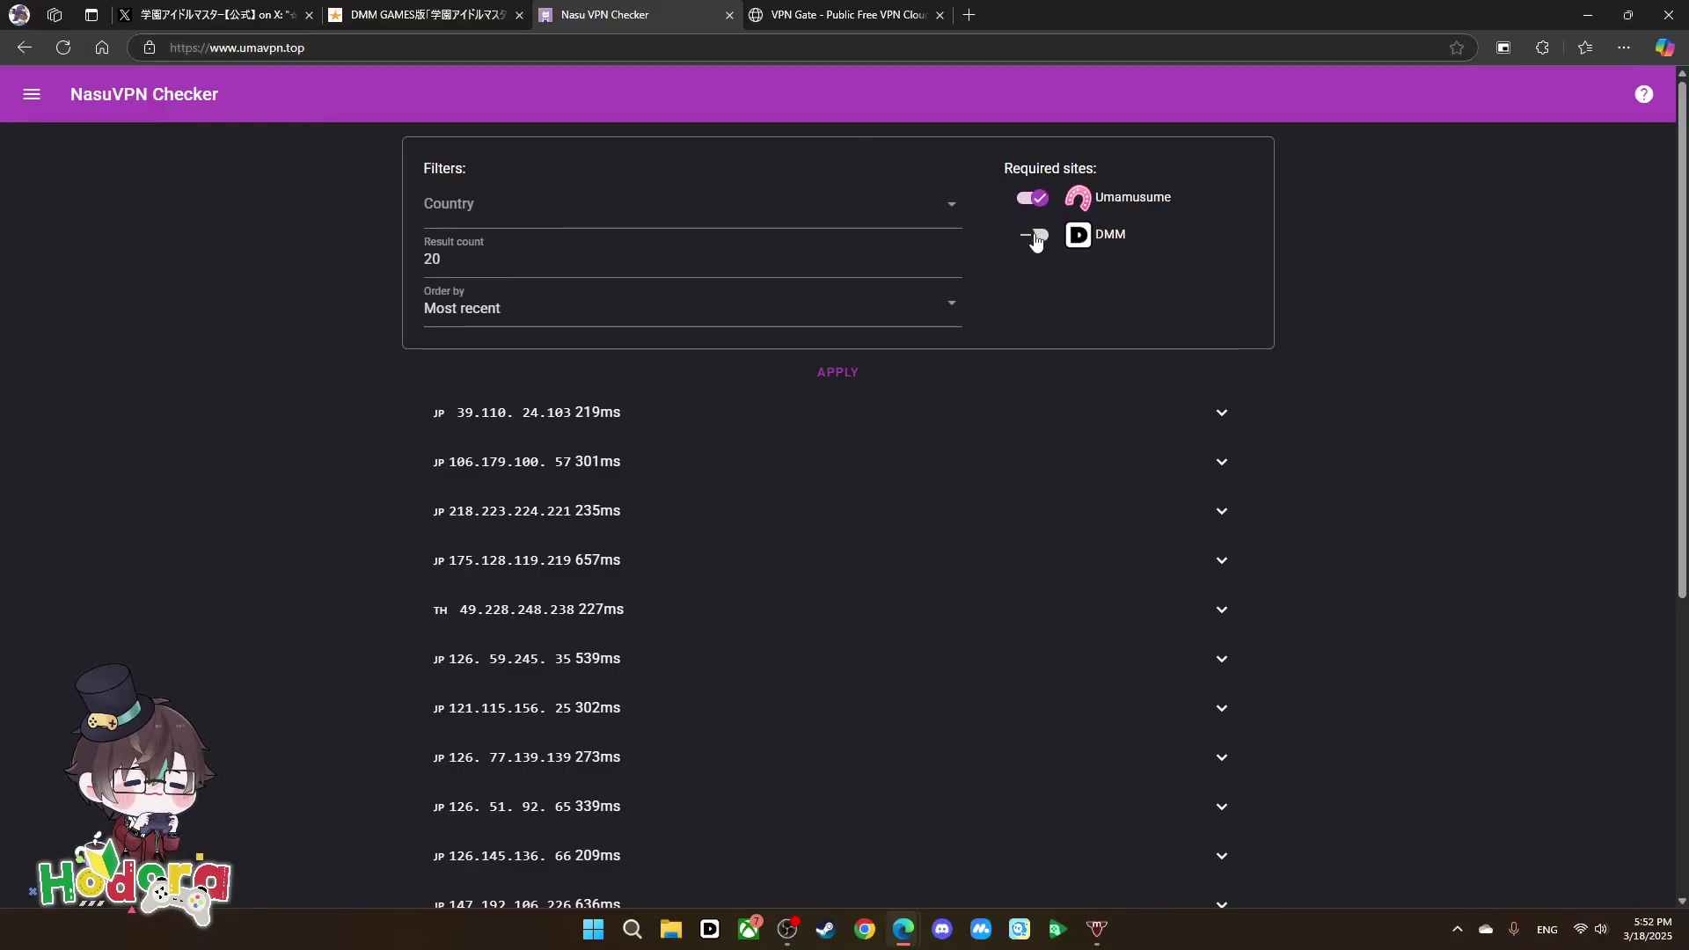
click(580, 204)
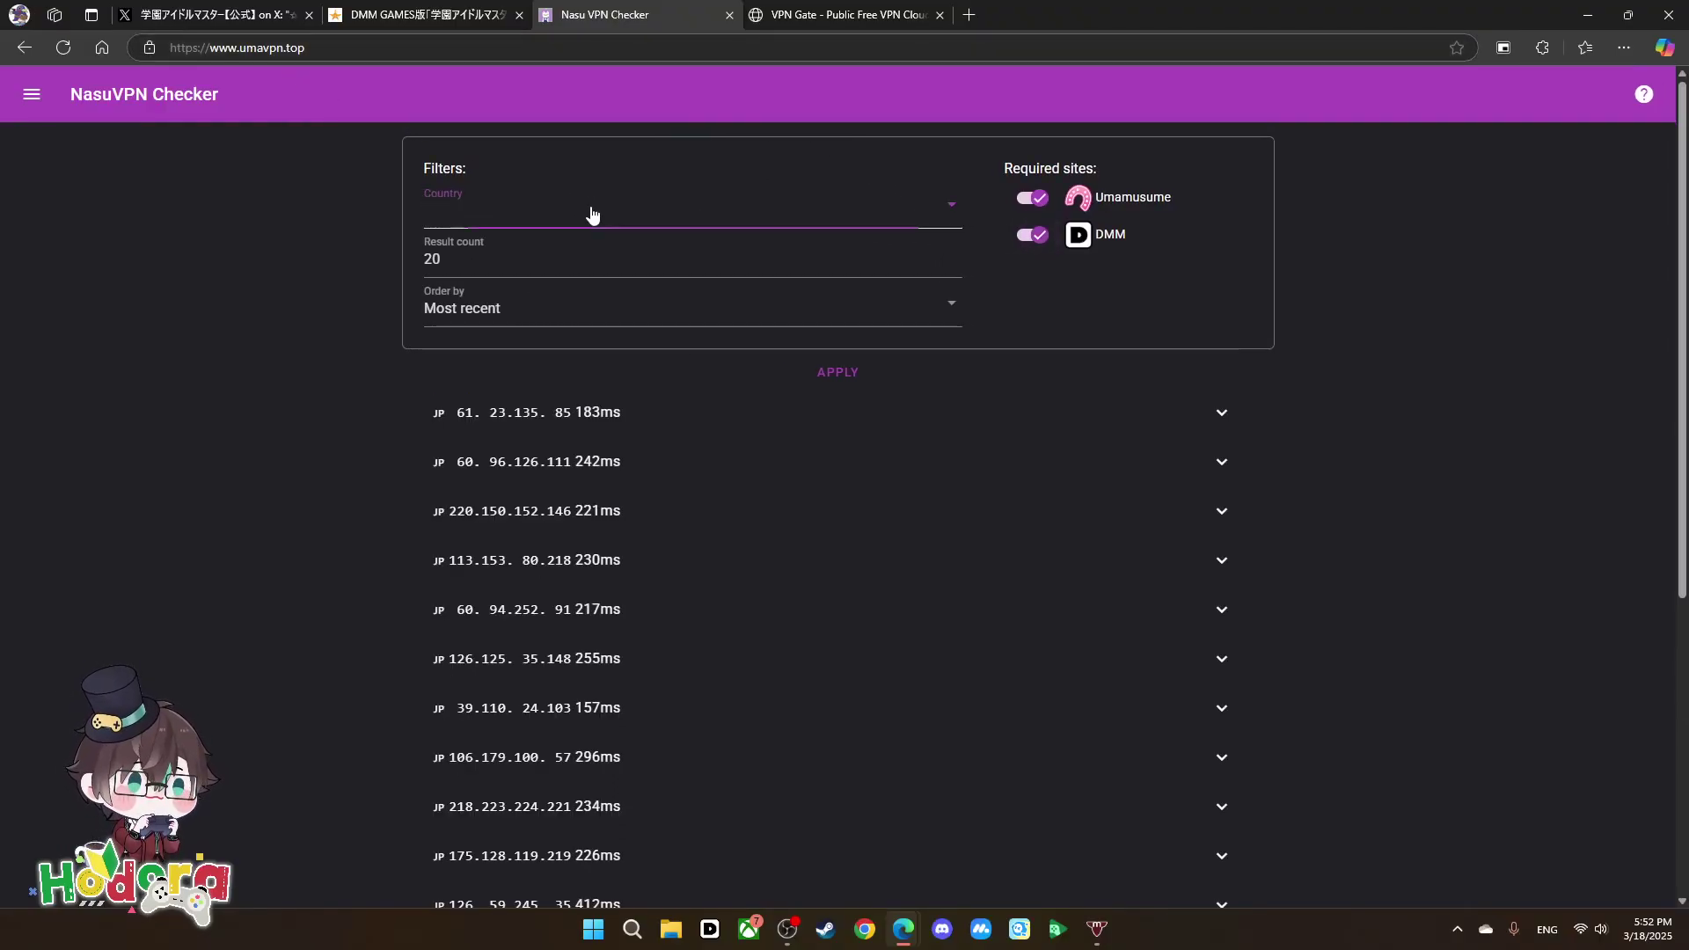
click(515, 316)
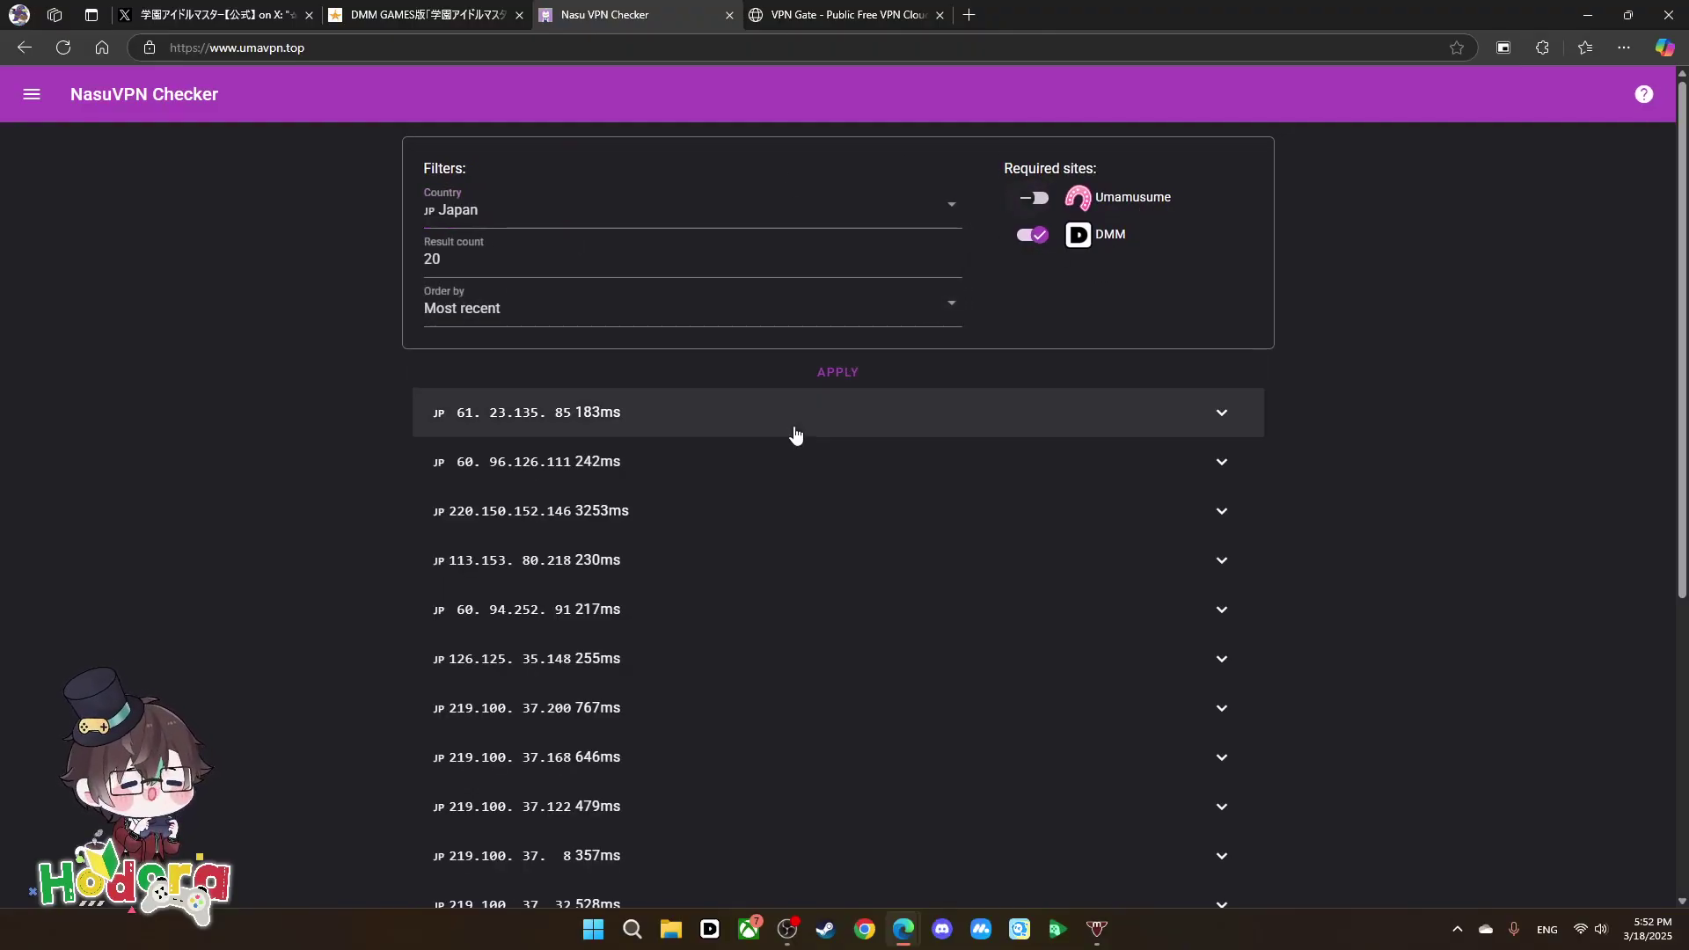
click(846, 378)
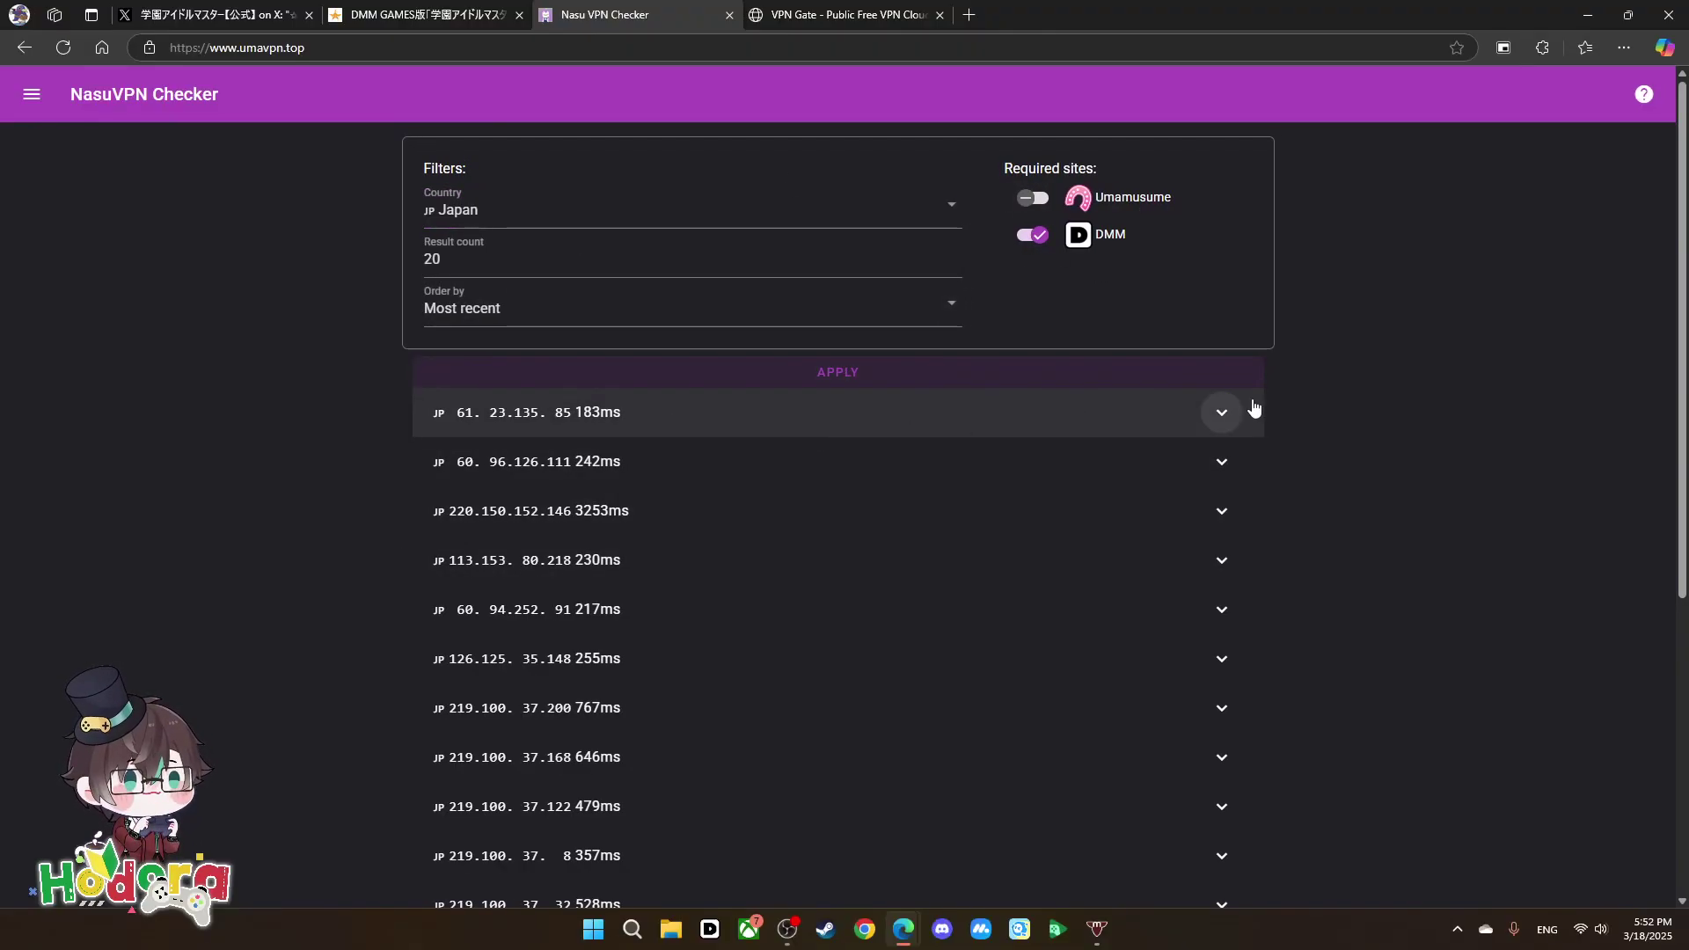
Download the OpenVPN profile for server 61.23.135.85 (183ms, JCOM).
click(1221, 413)
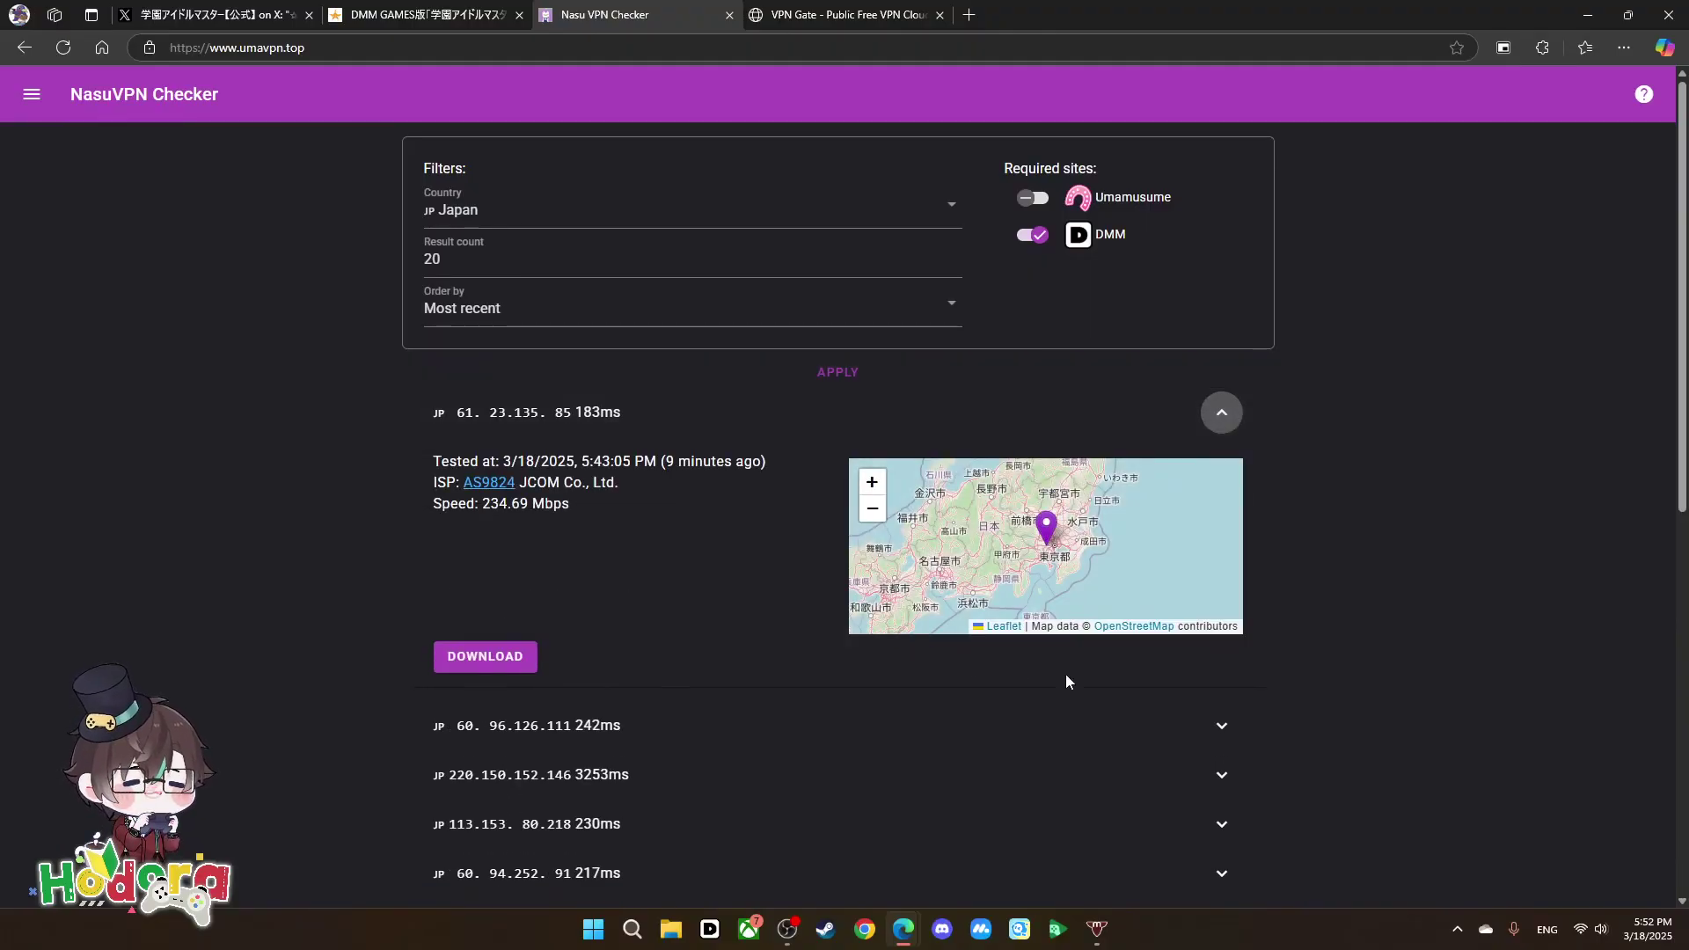
click(1235, 721)
scroll(774, 669, down, 4)
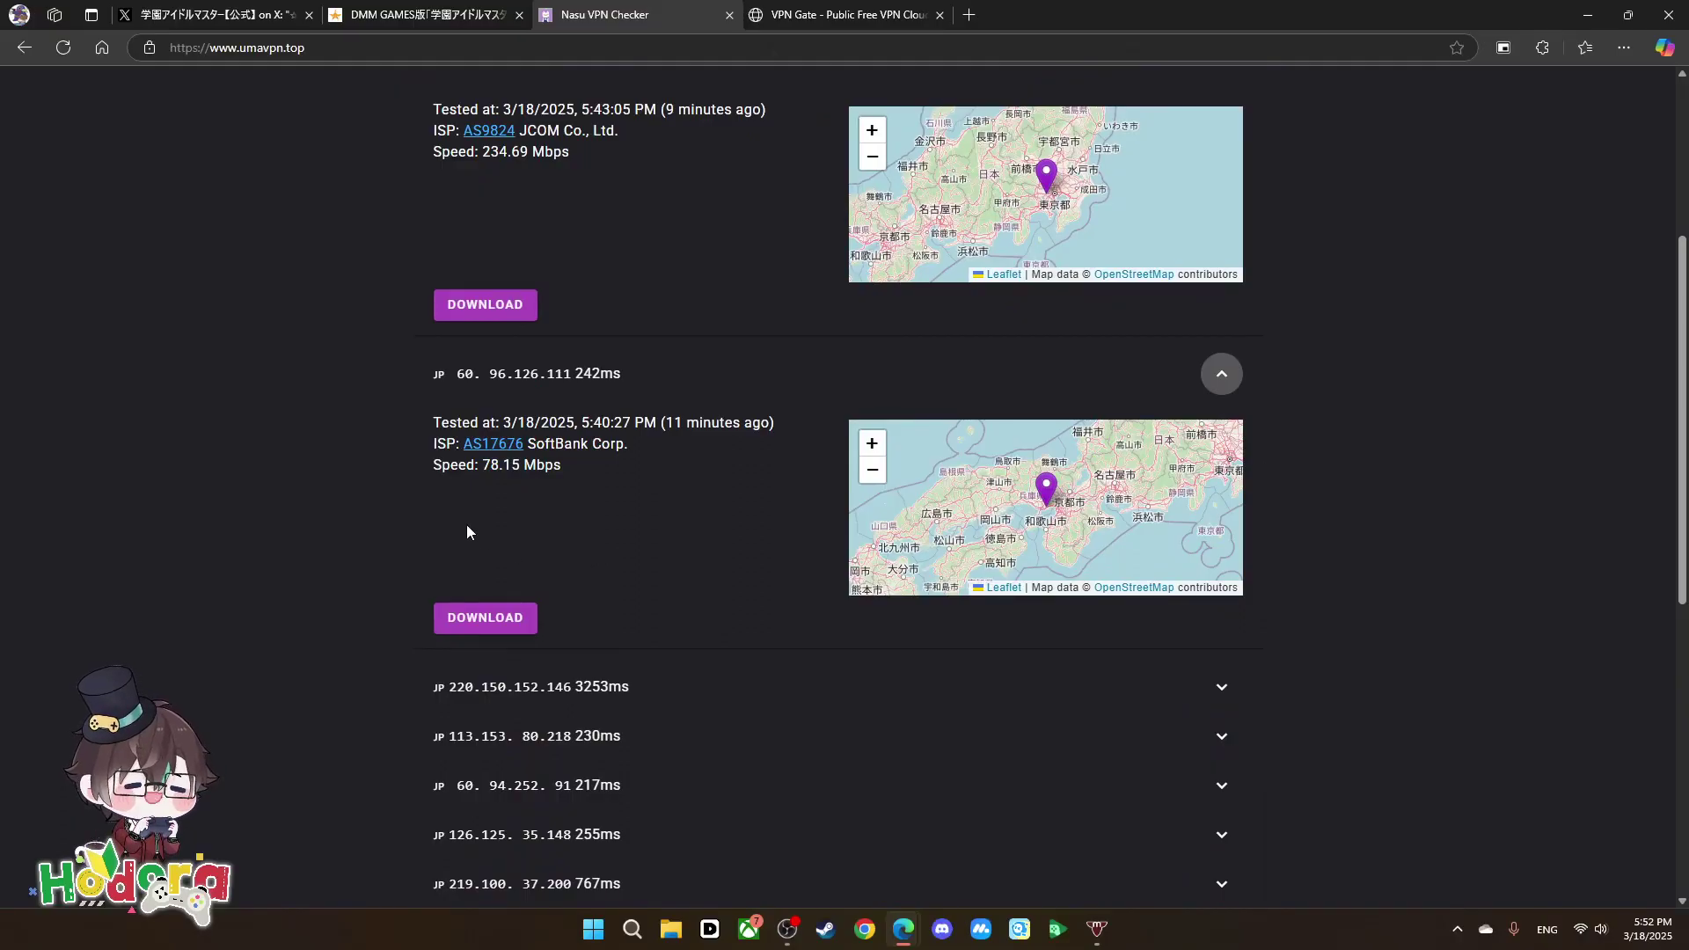
scroll(663, 385, up, 1)
click(519, 405)
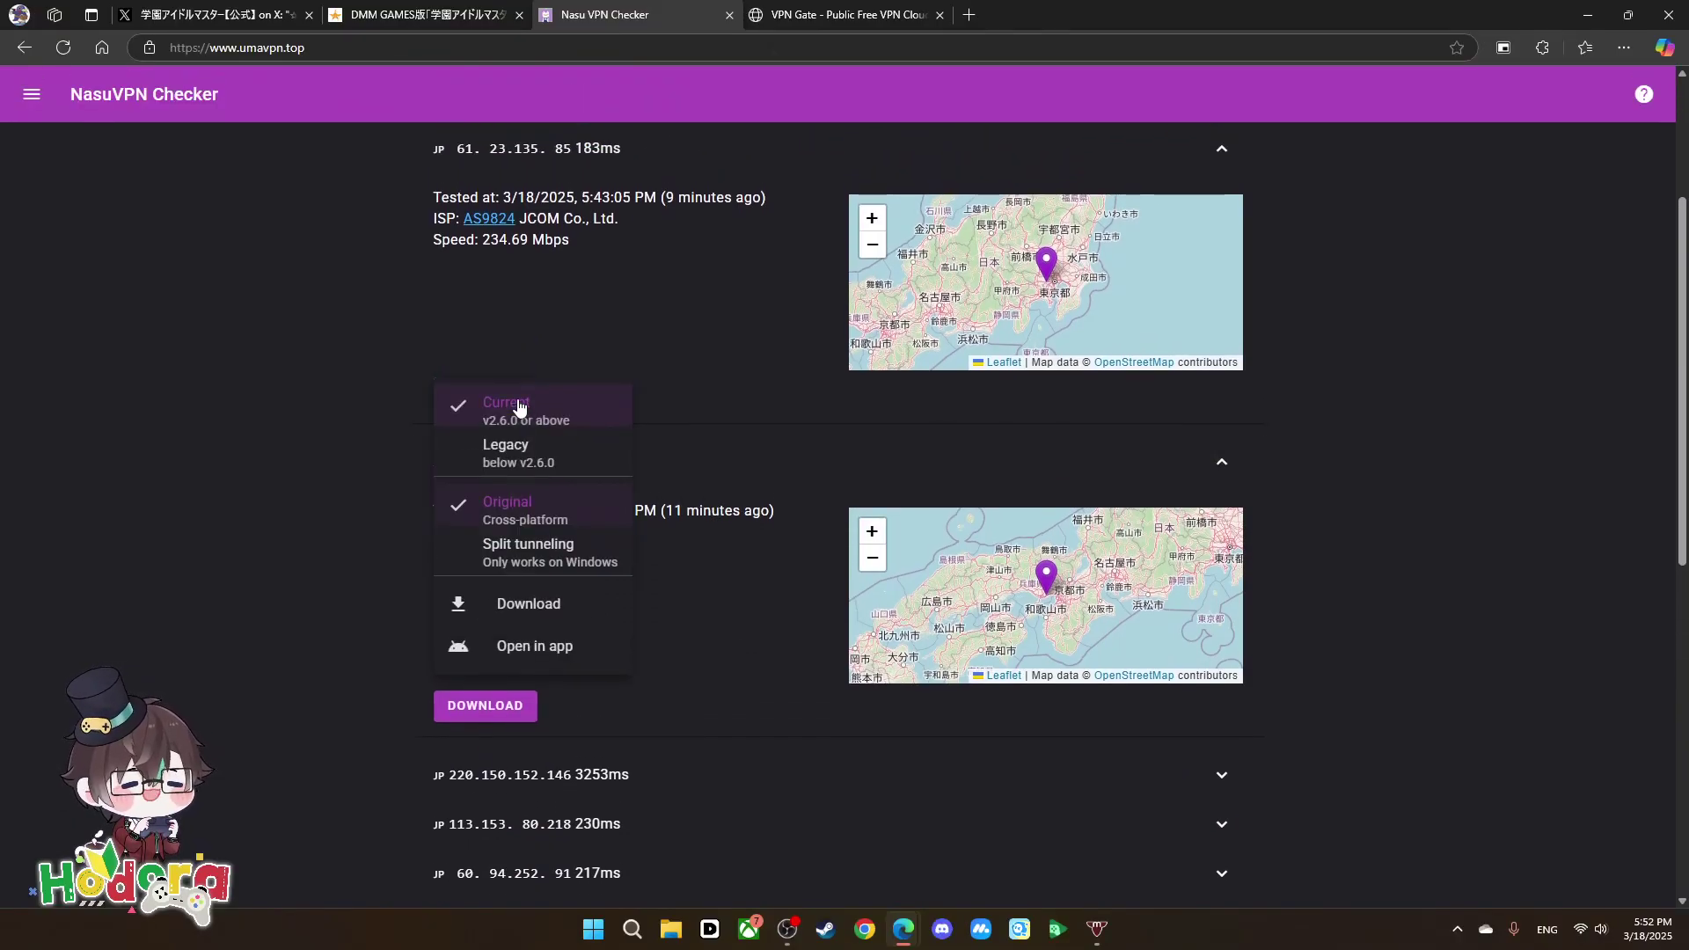
click(528, 604)
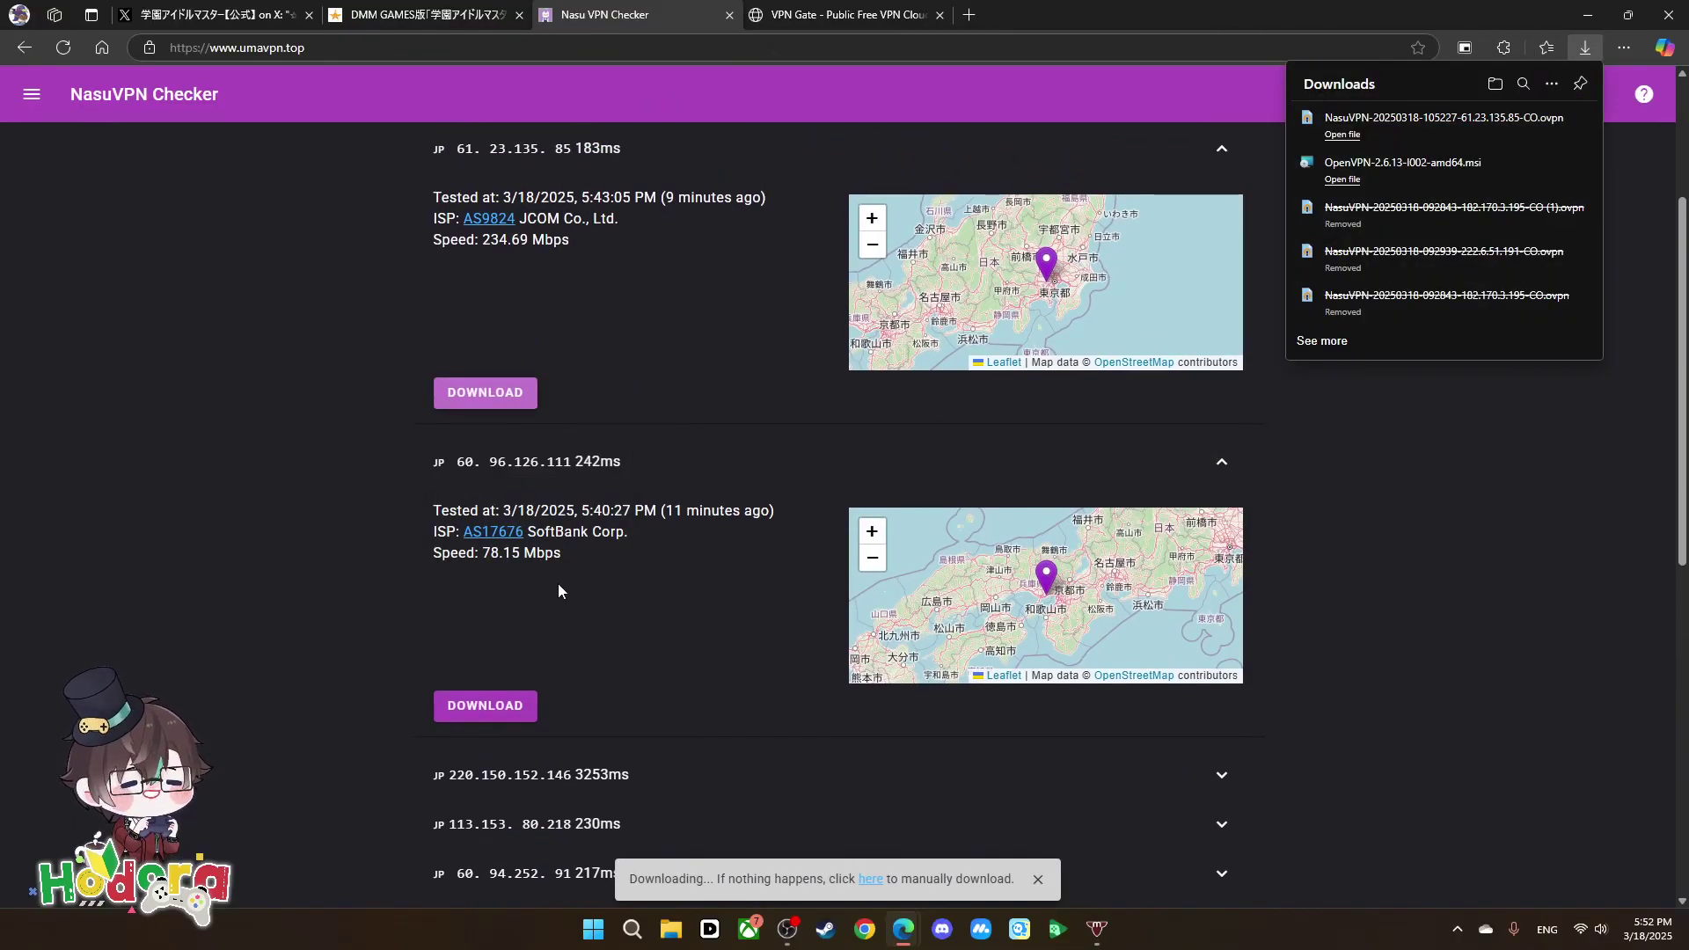
Import the downloaded 61.23.135.85 .ovpn profile into OpenVPN GUI.
click(1342, 134)
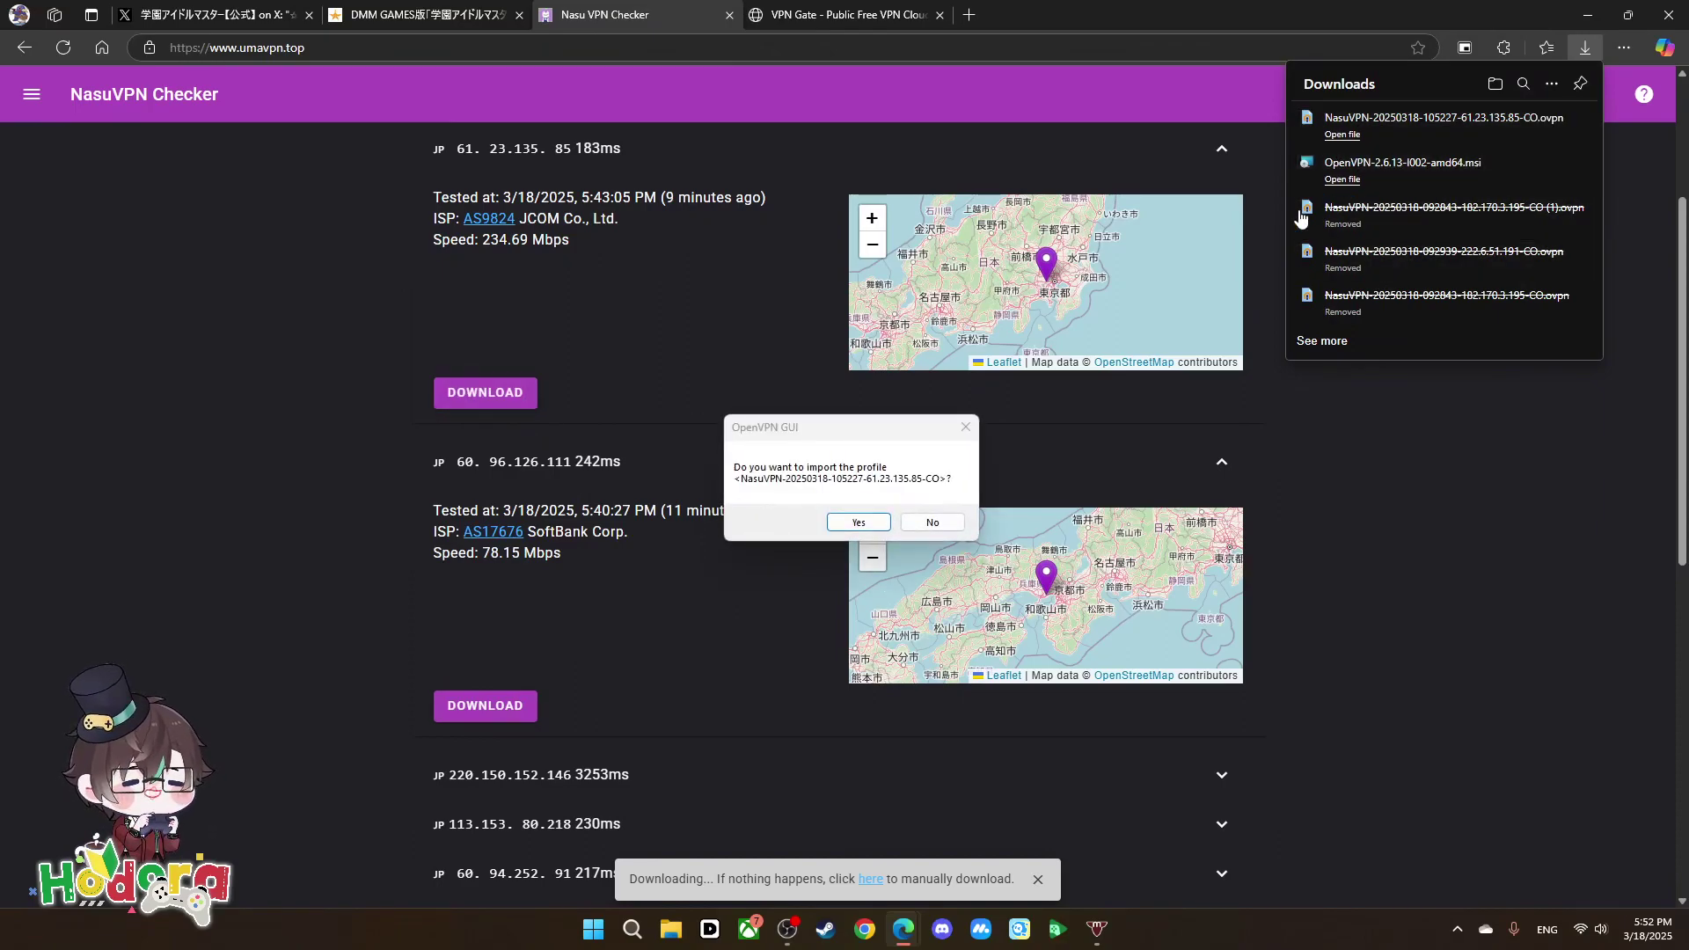
click(858, 523)
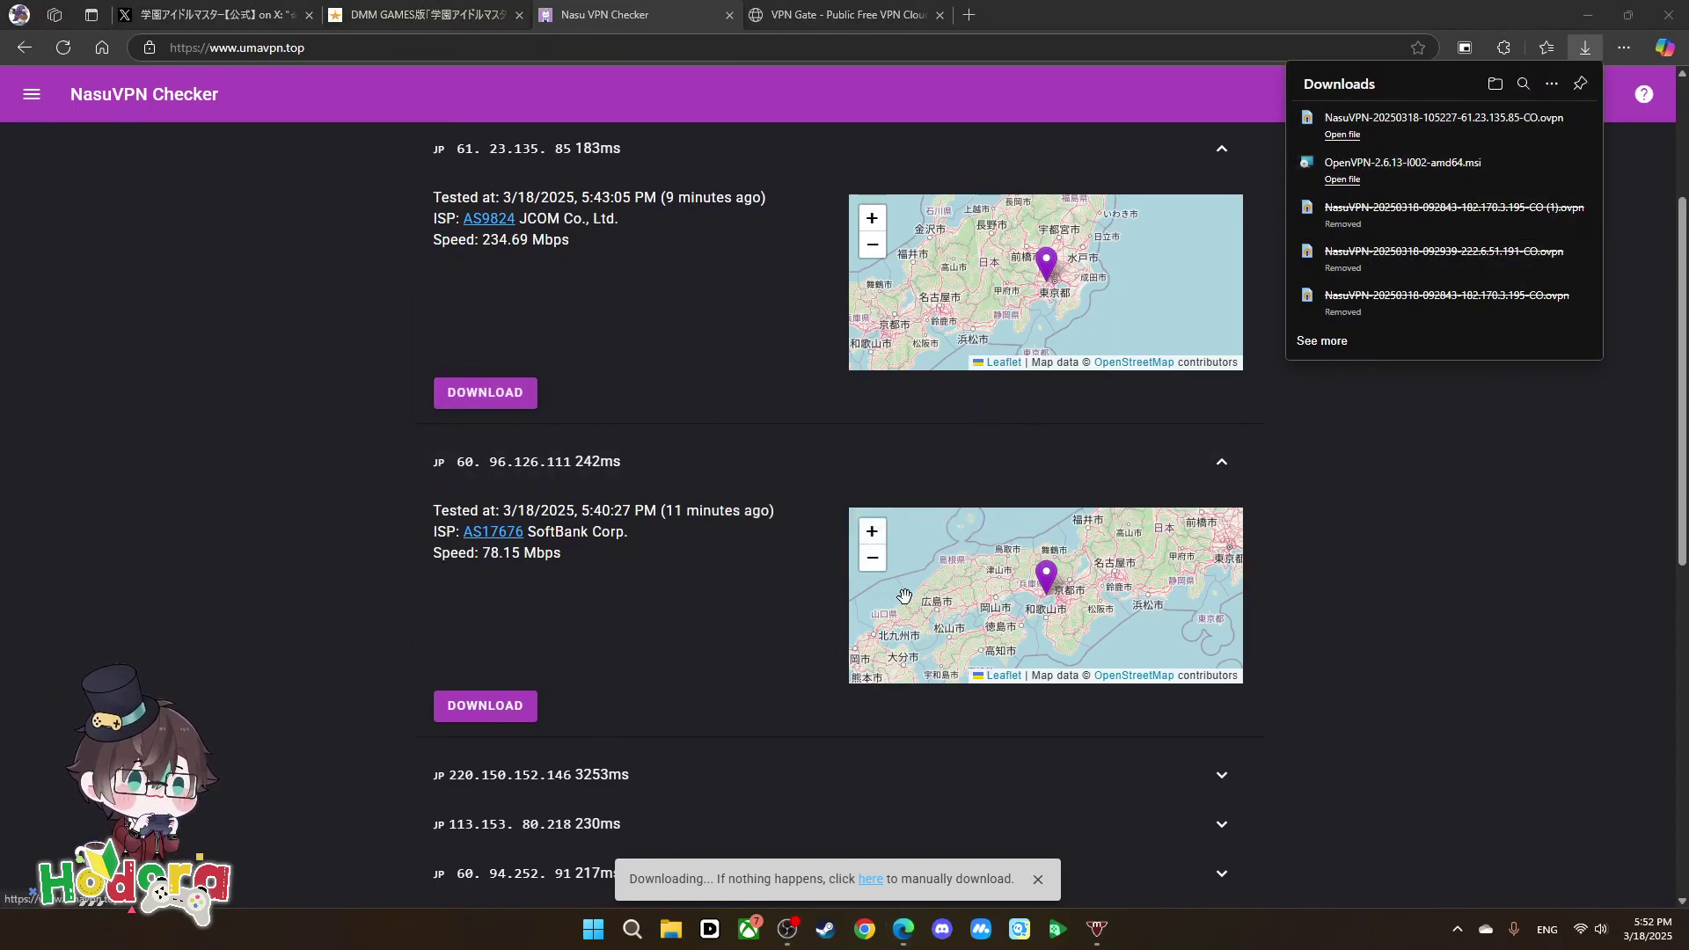
click(1450, 621)
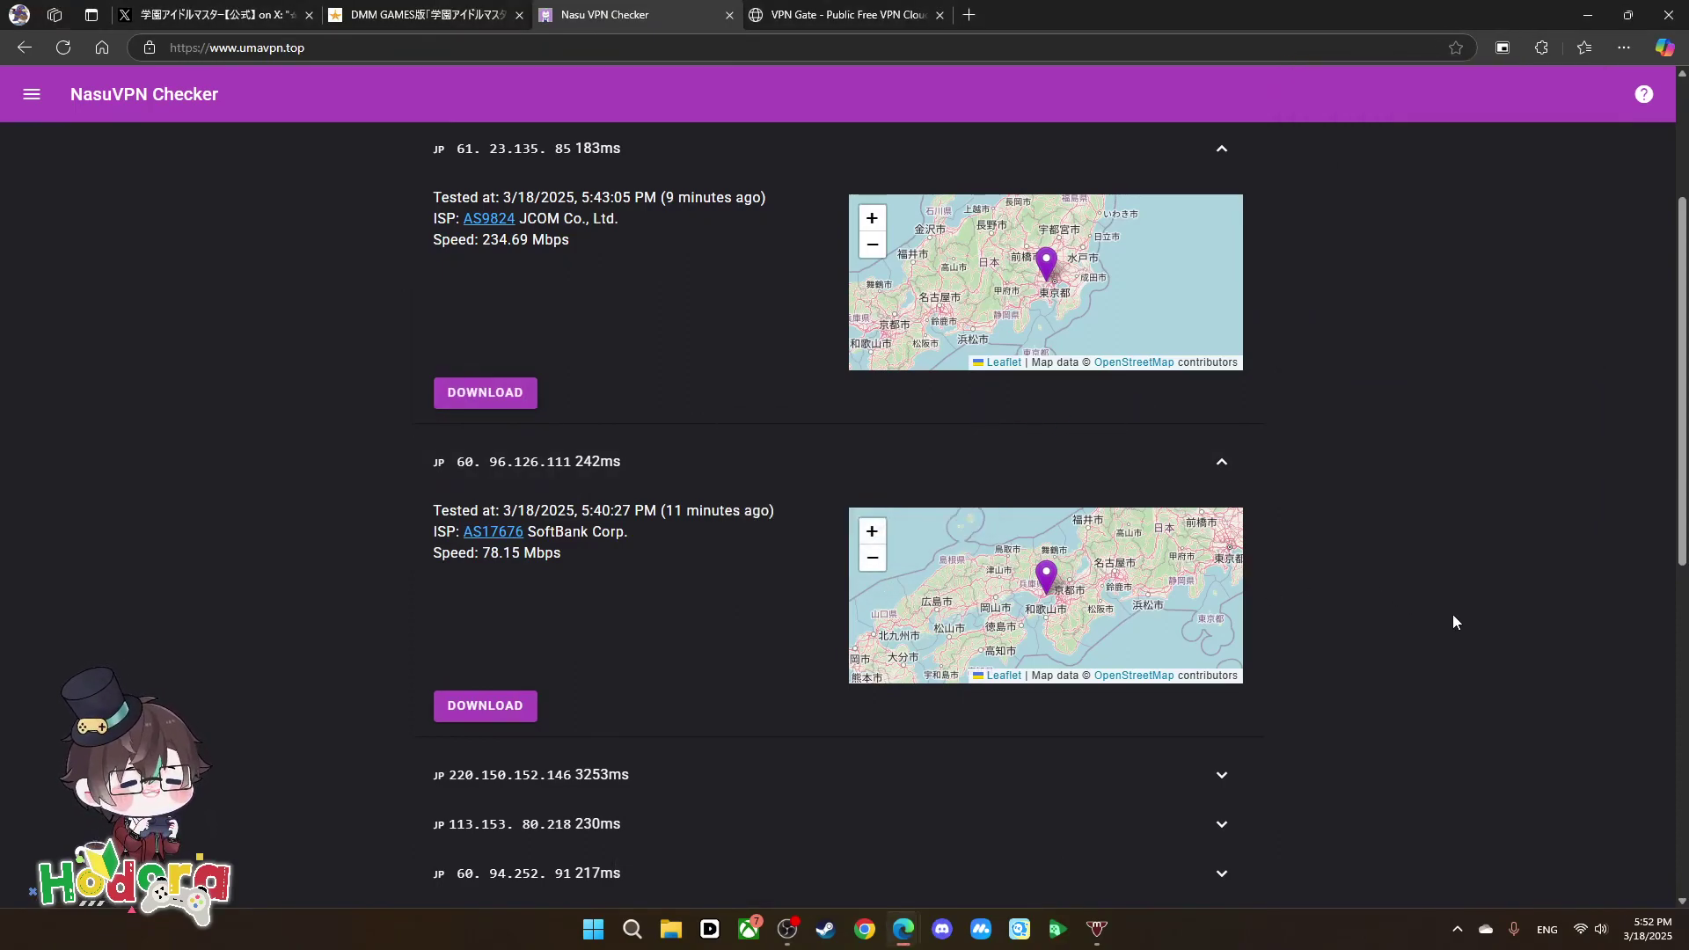
click(1457, 929)
right_click(1497, 809)
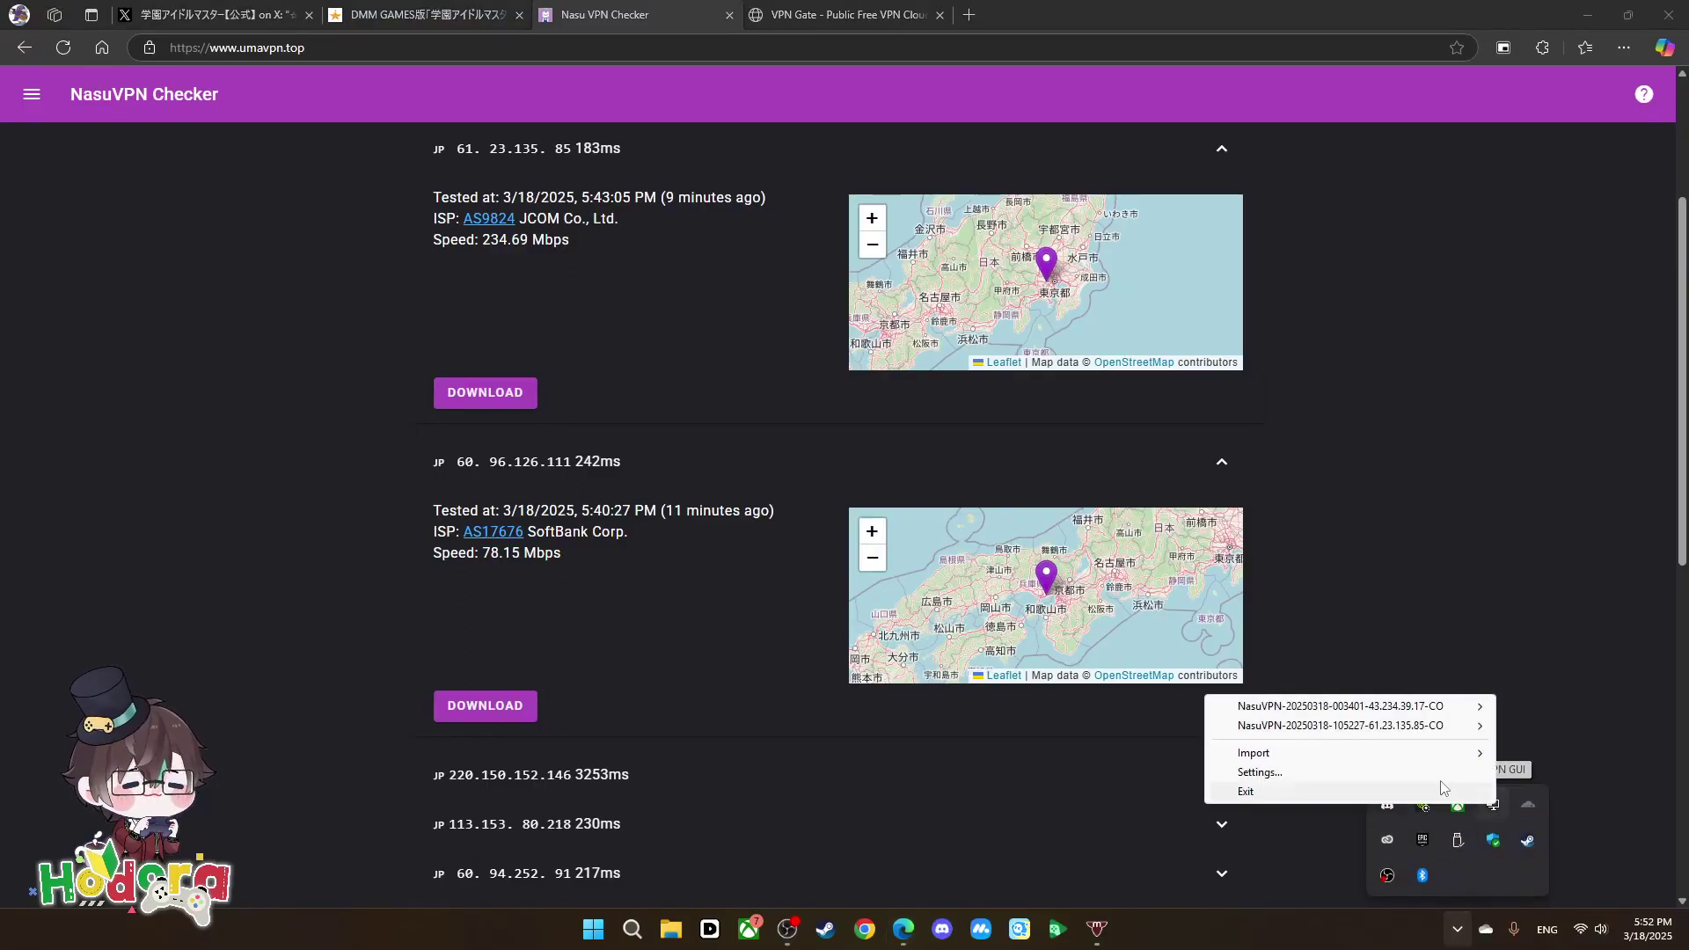
mouse_move(1383, 709)
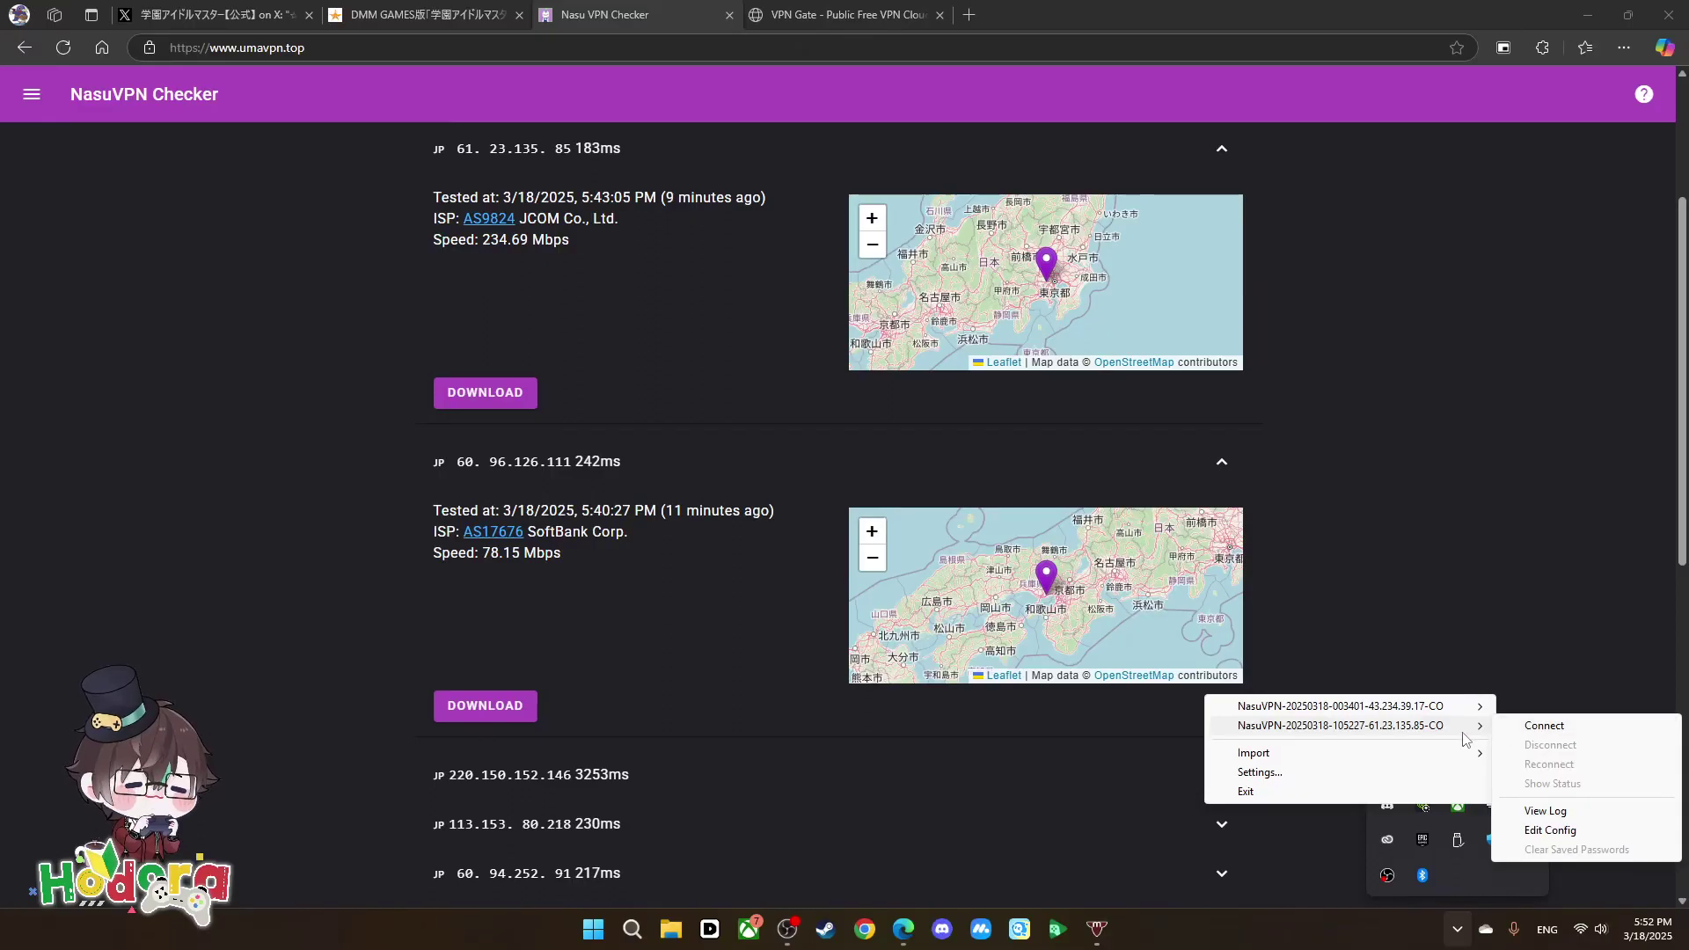
click(1538, 728)
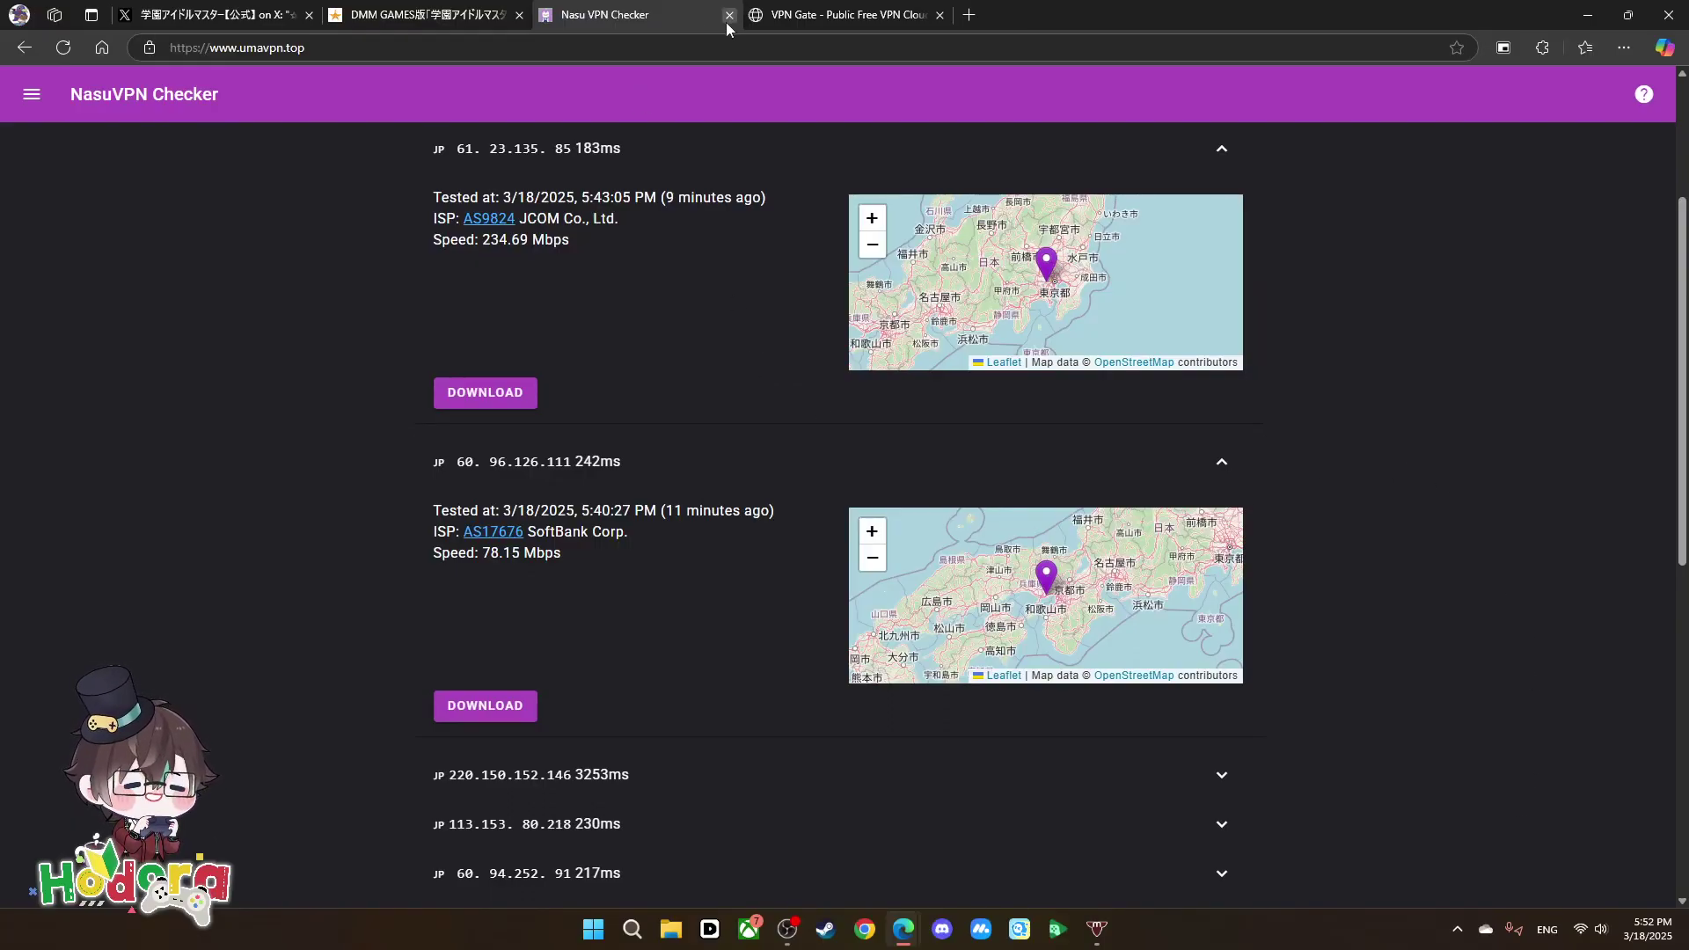
Close the VPN Gate tab and check the OpenVPN connection status in the tray.
click(939, 15)
click(1459, 930)
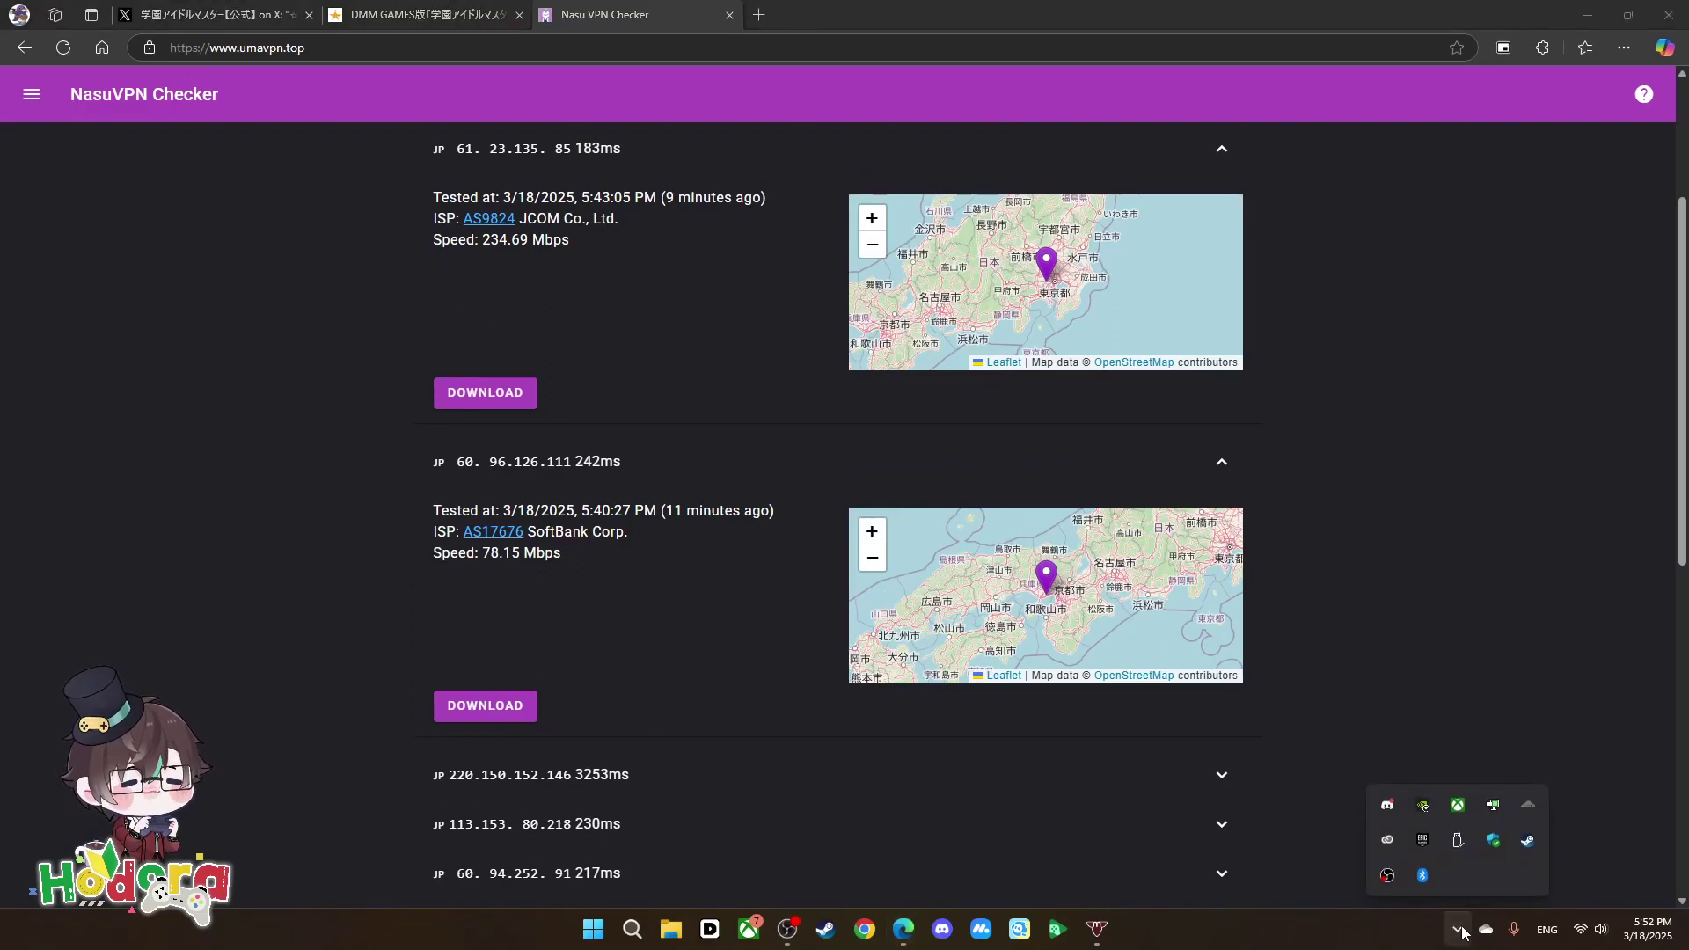
mouse_move(1504, 811)
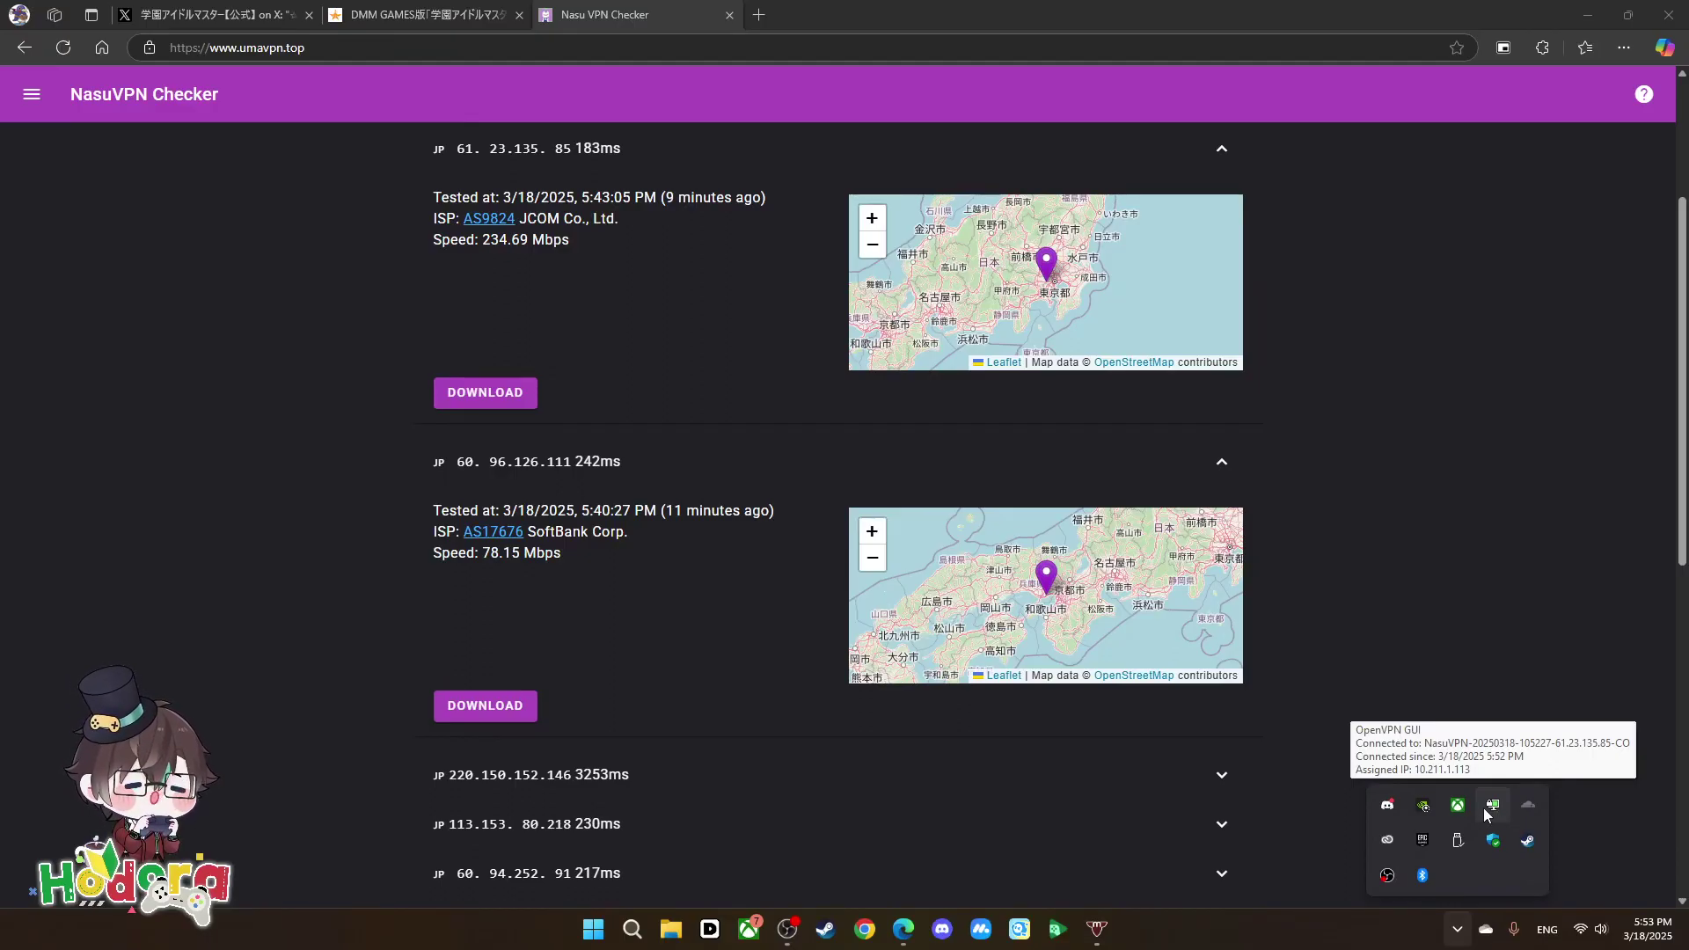
Launch Gakuen Idolmaster via GAME START and DMM Game Player, then close NasuVPN Checker.
click(518, 10)
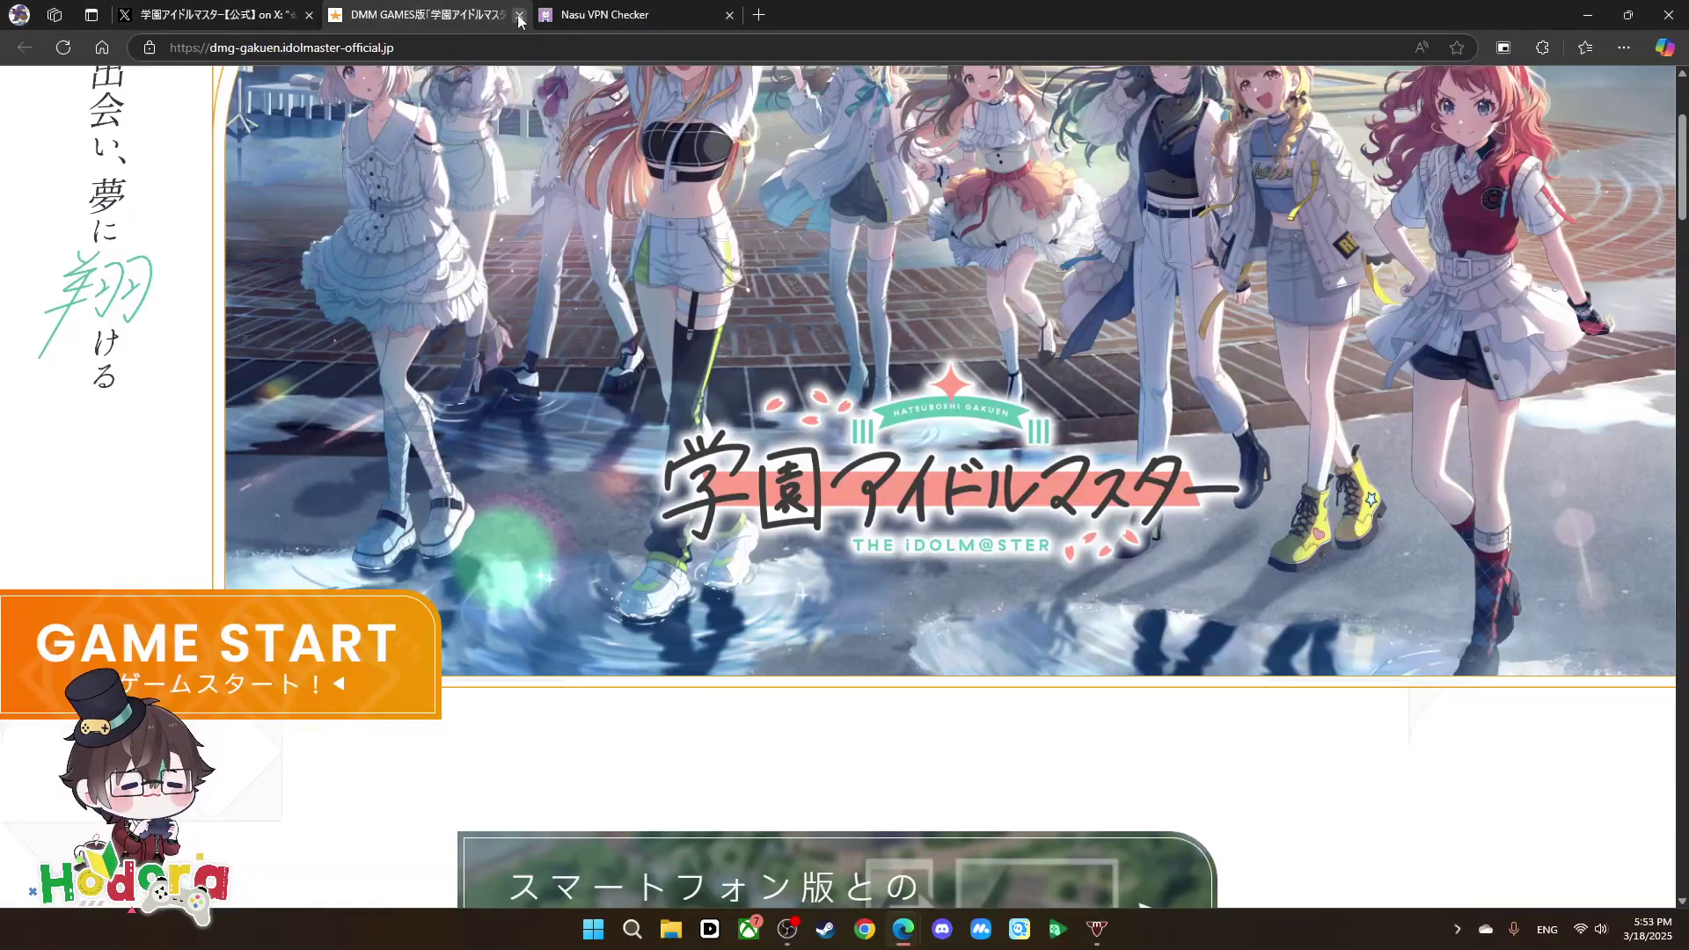
click(197, 655)
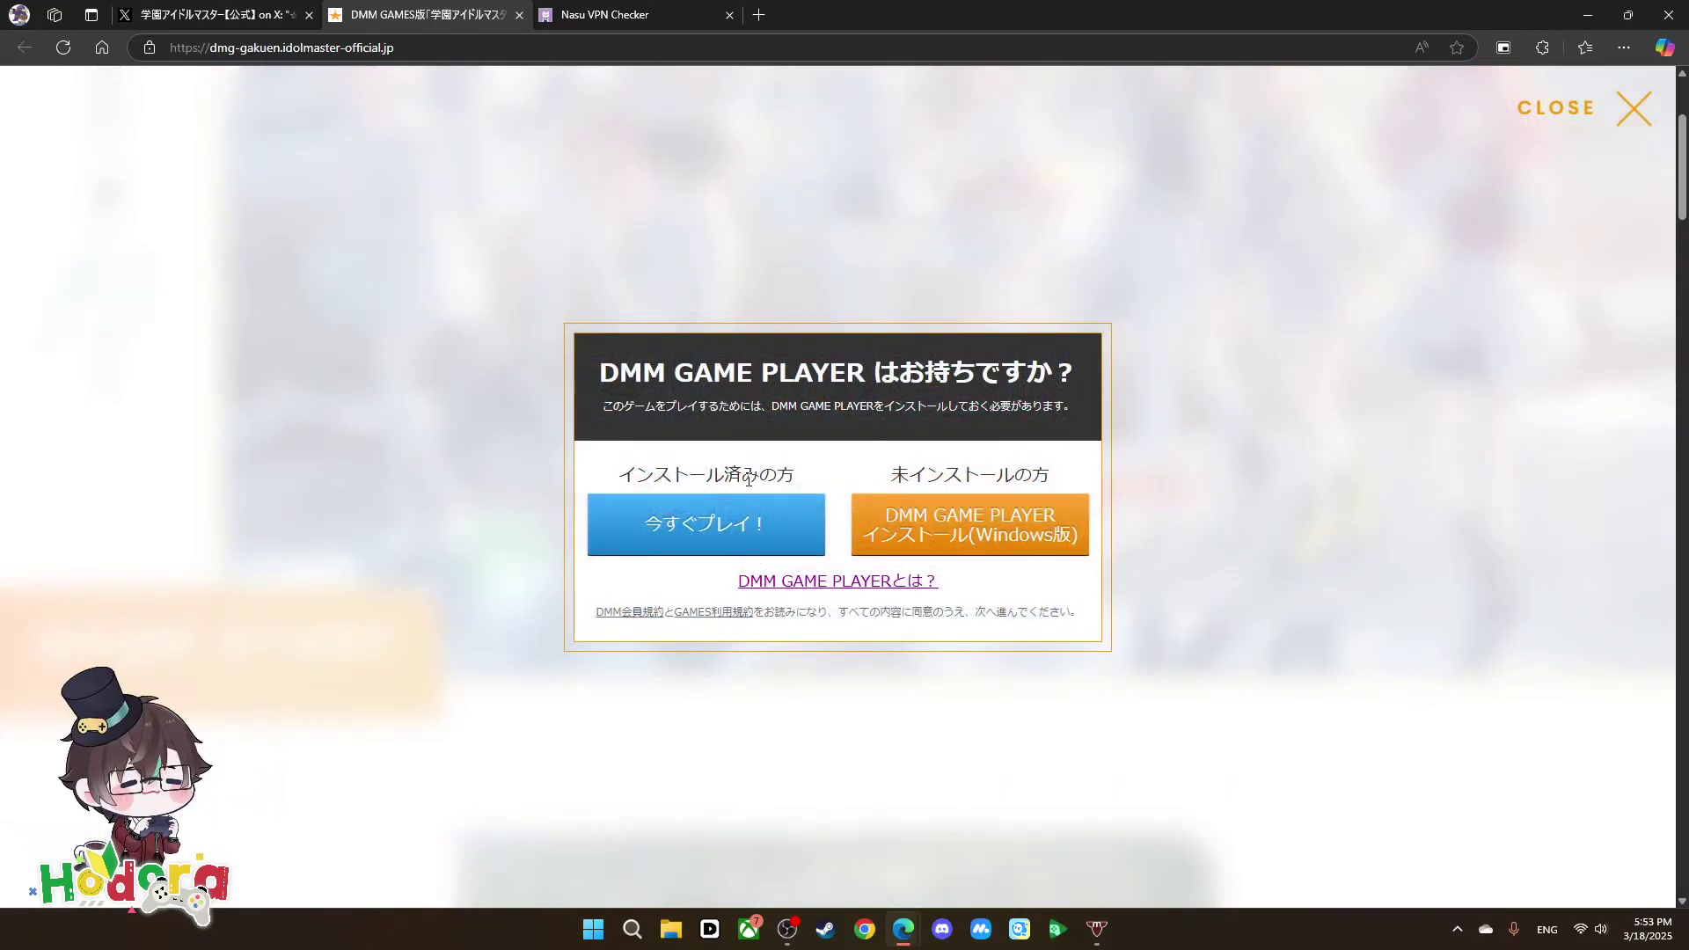
click(930, 543)
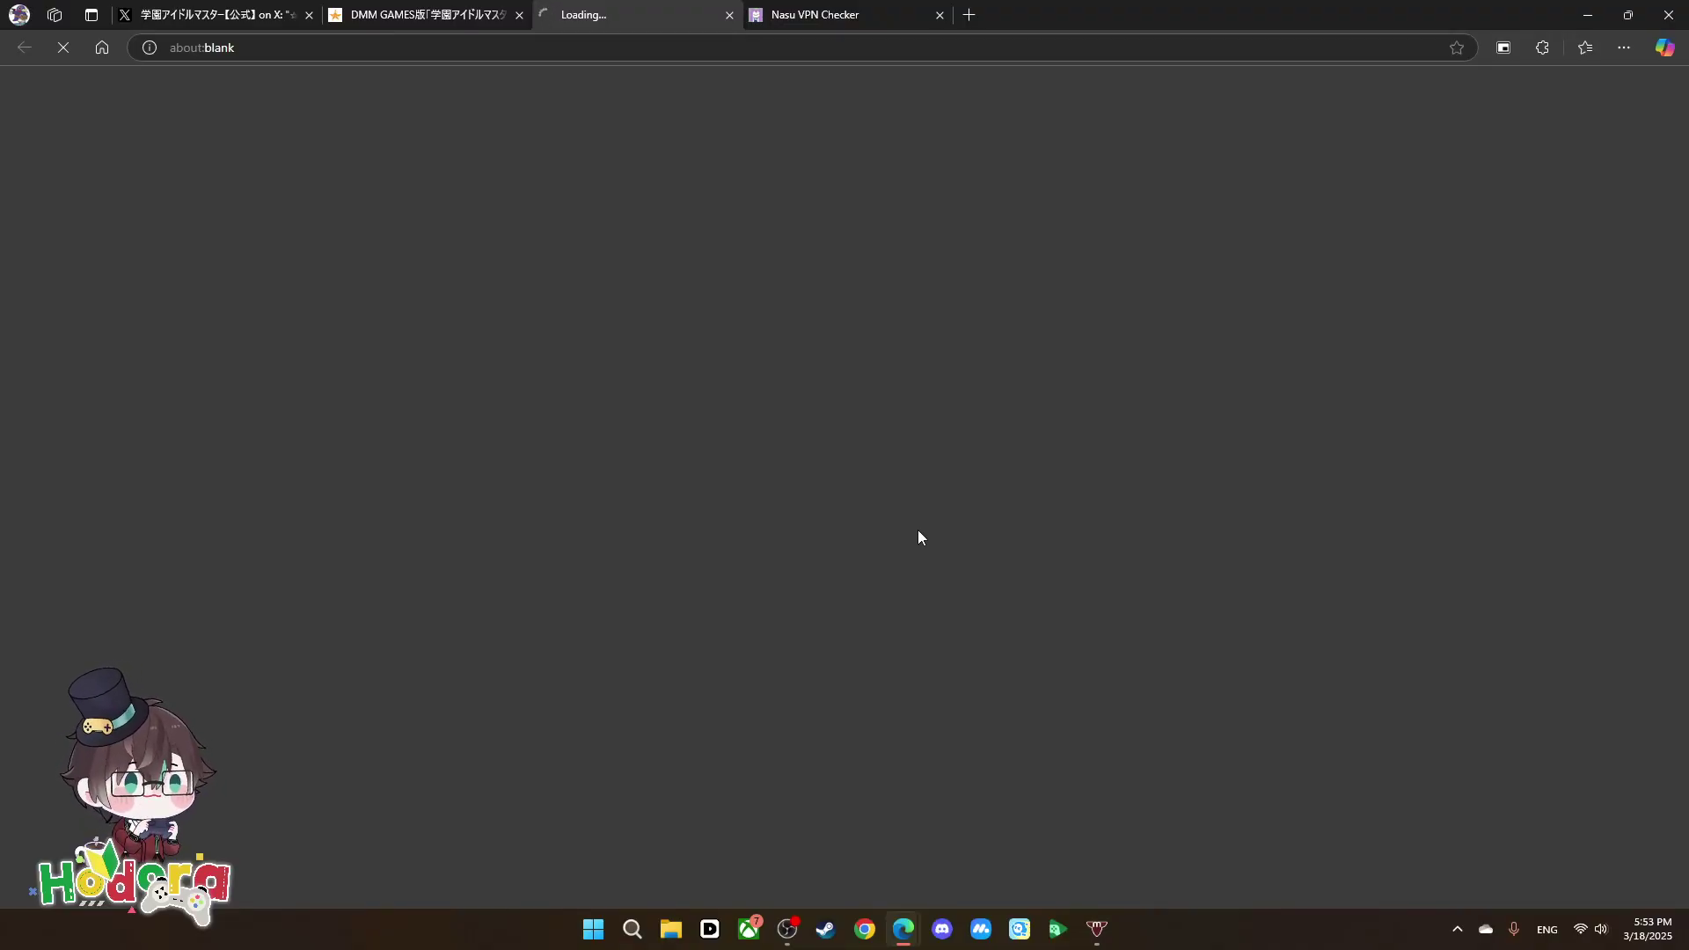
click(844, 8)
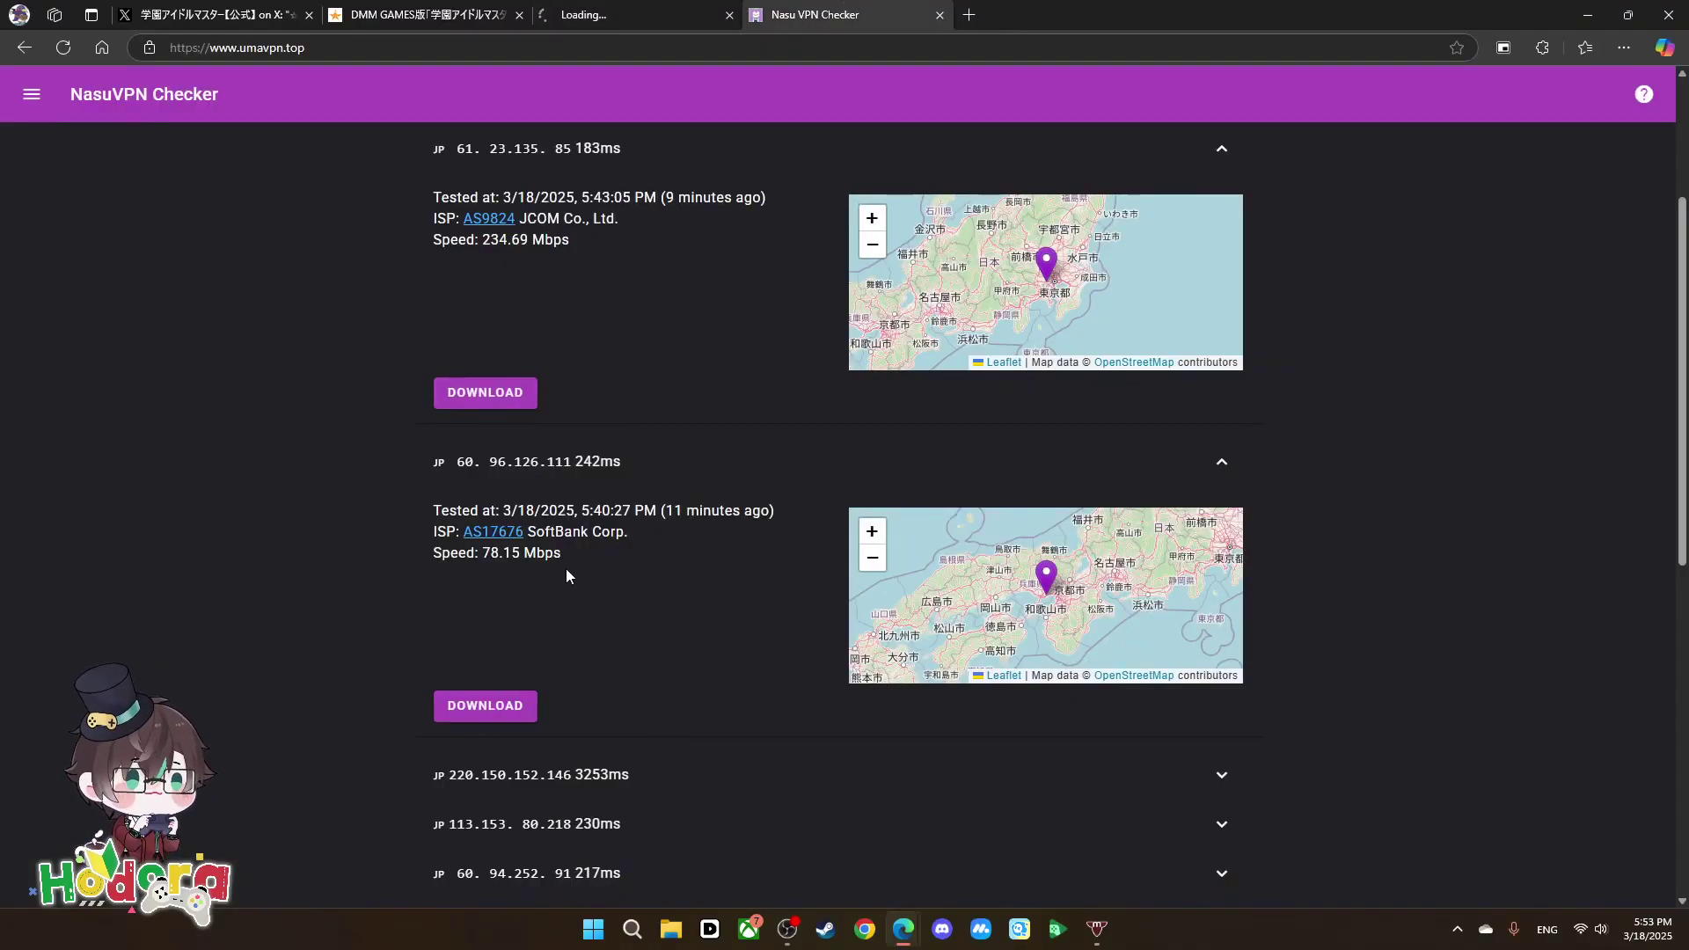
click(940, 15)
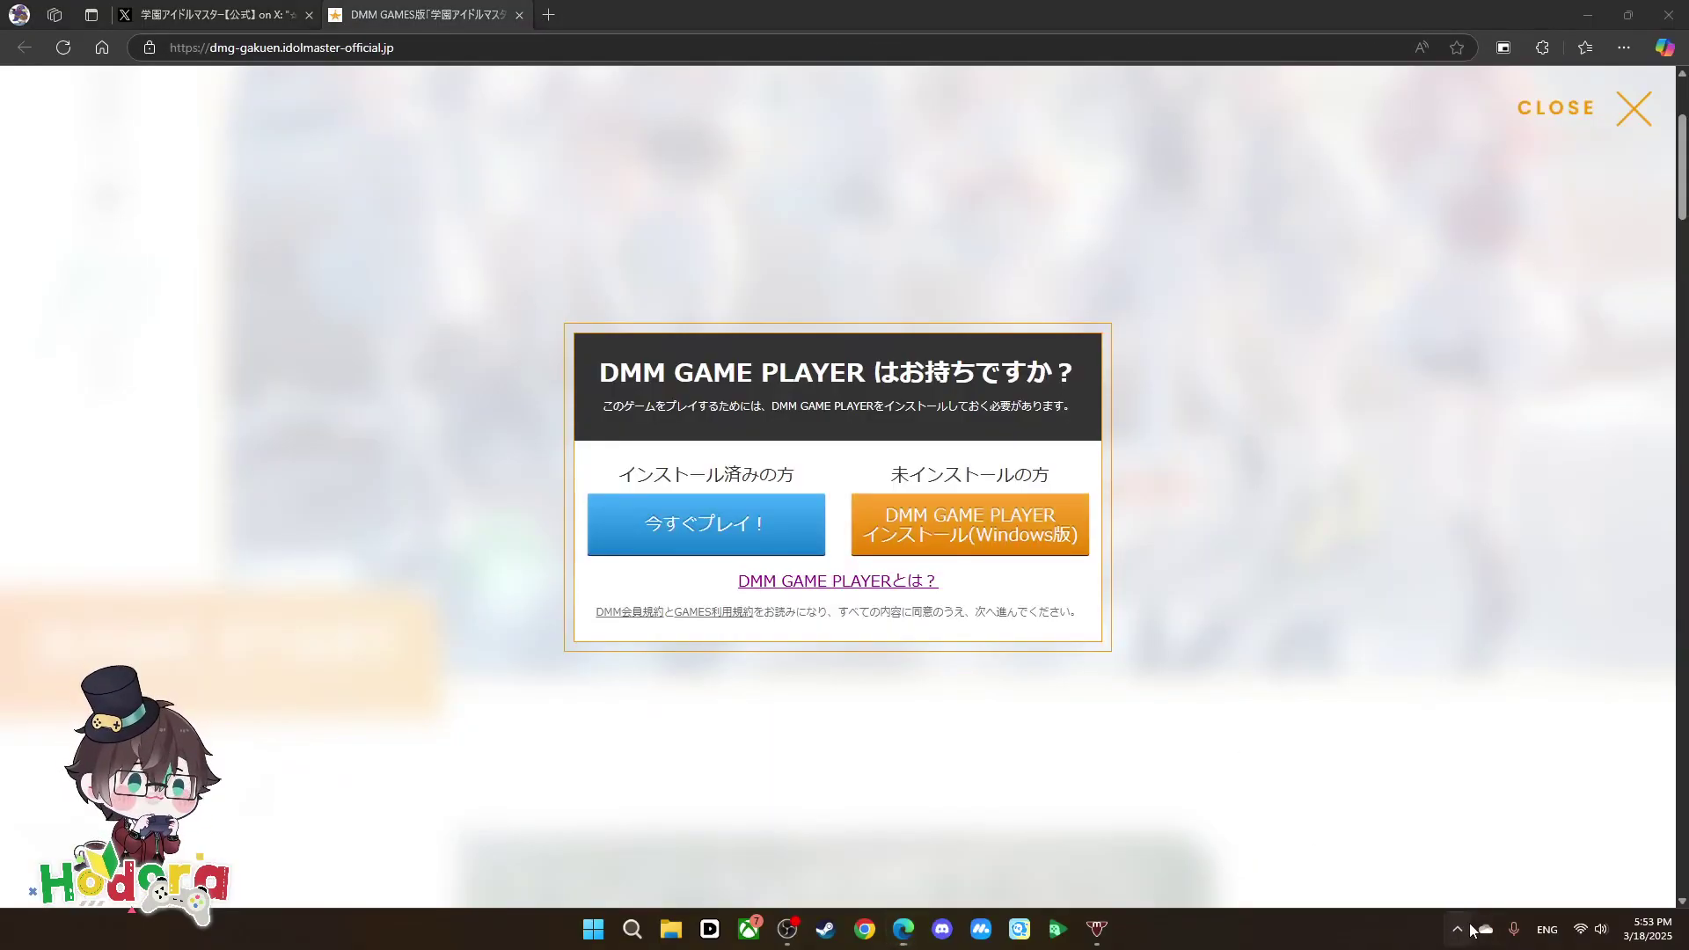
Switch OpenVPN to the 43.234.39.17 profile and reopen NasuVPN Checker at umavpn.top.
click(1457, 929)
right_click(1492, 807)
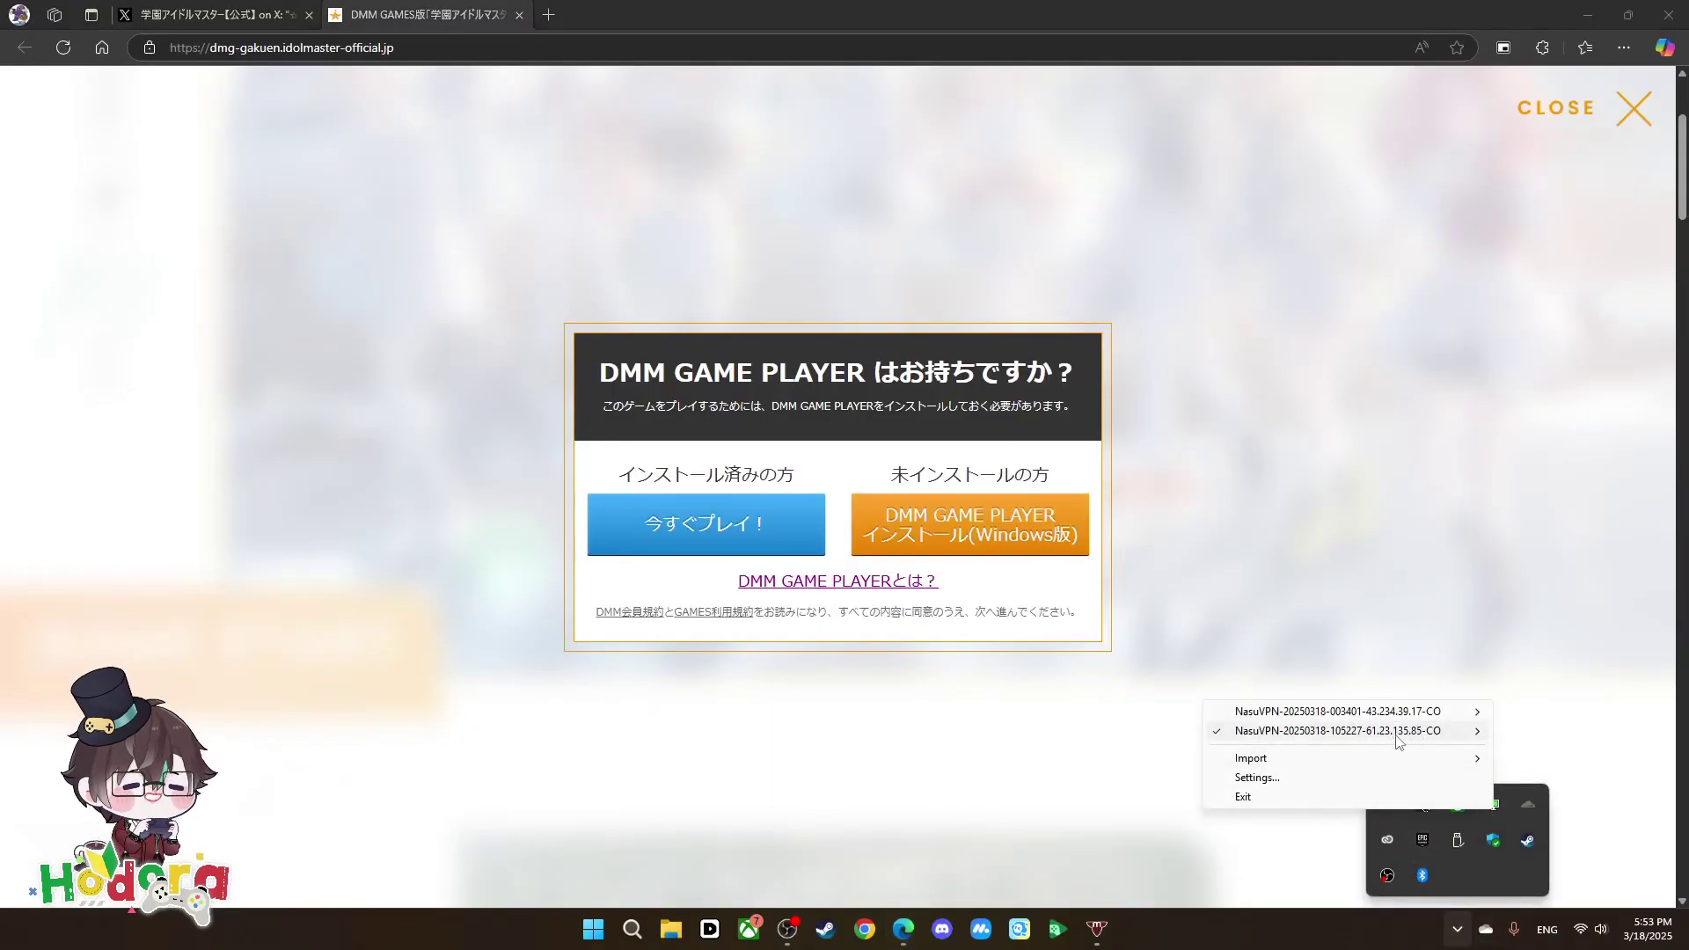
mouse_move(1407, 719)
click(1544, 711)
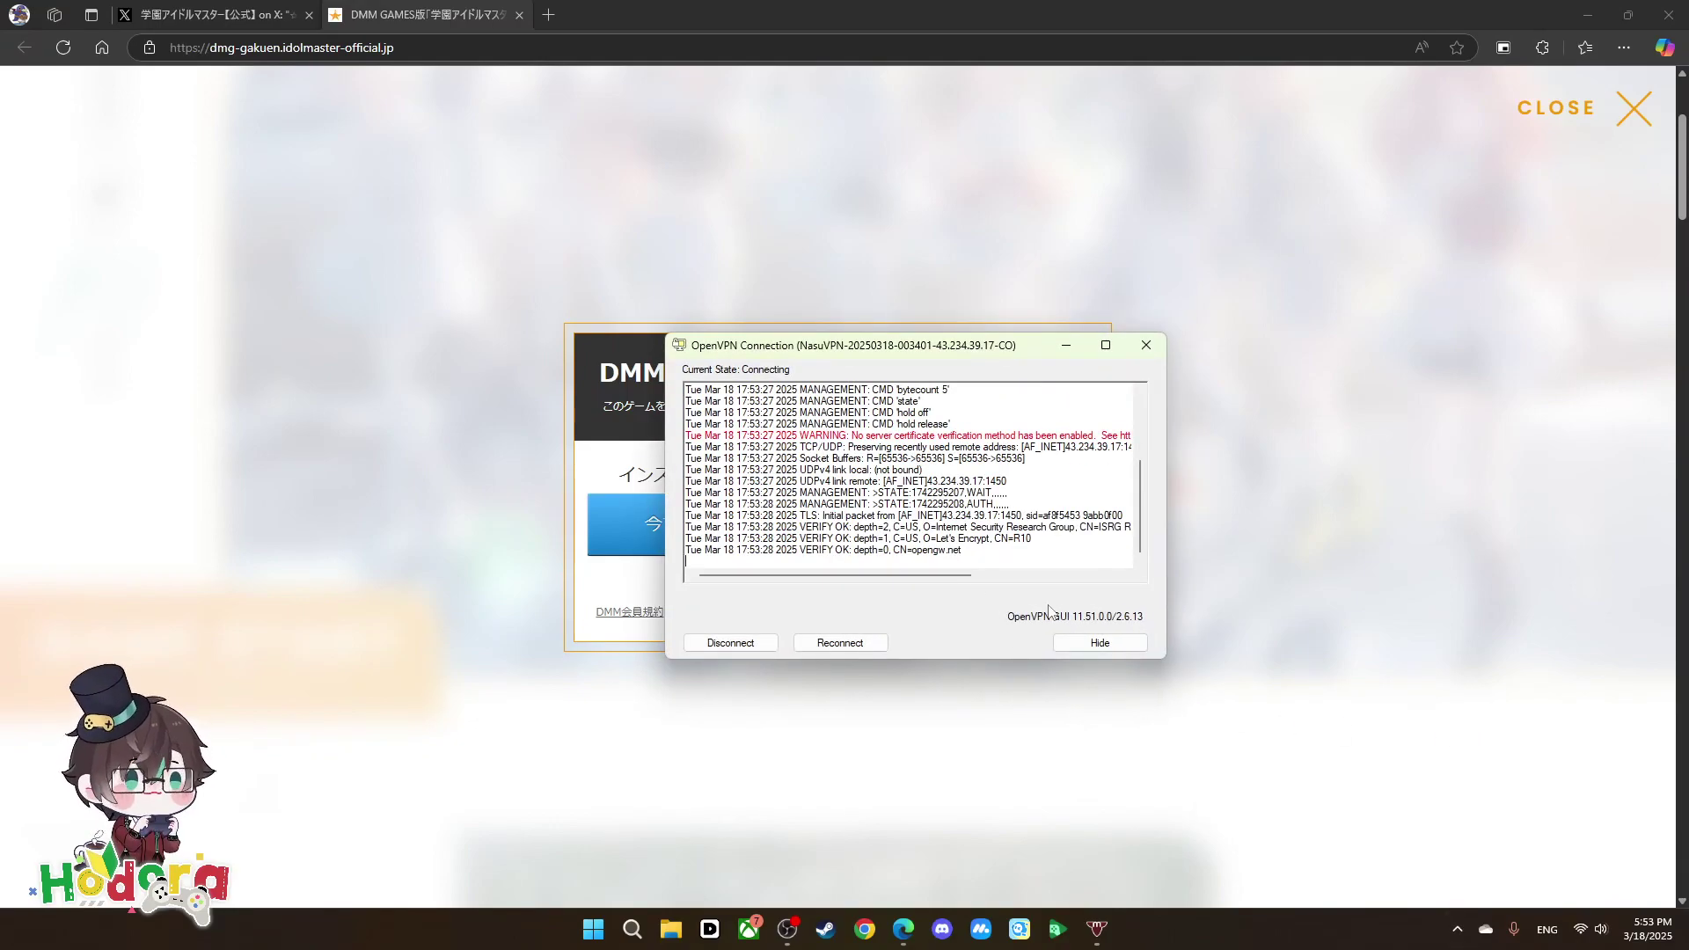
click(548, 14)
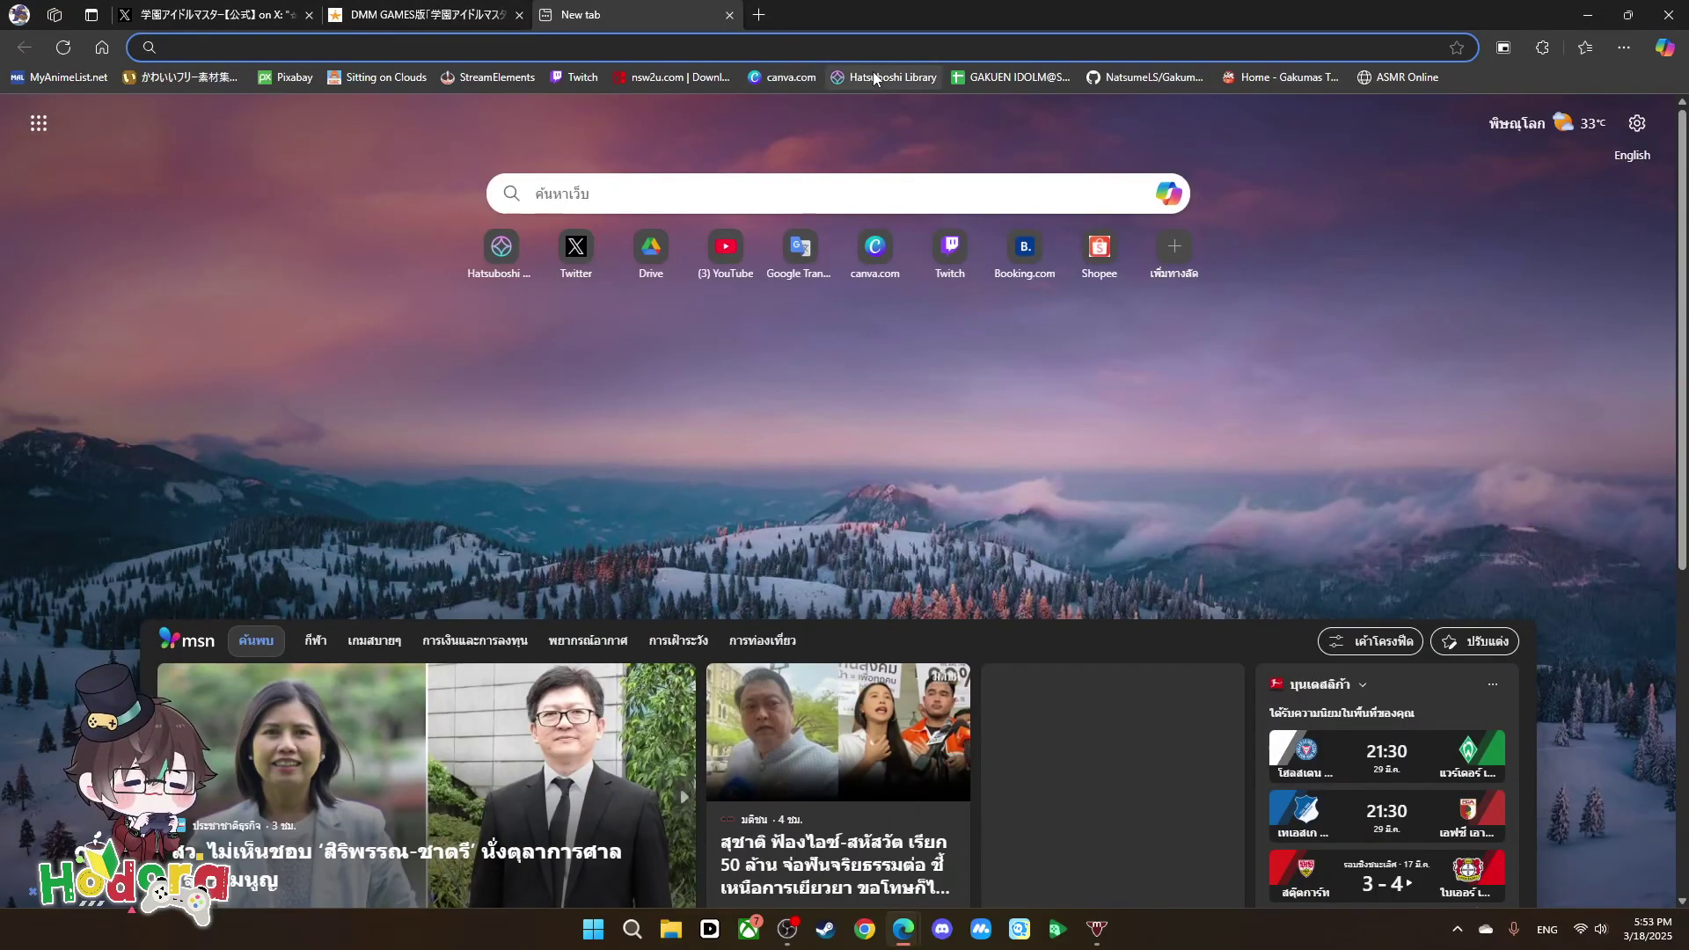
text(uma)
key(Return)
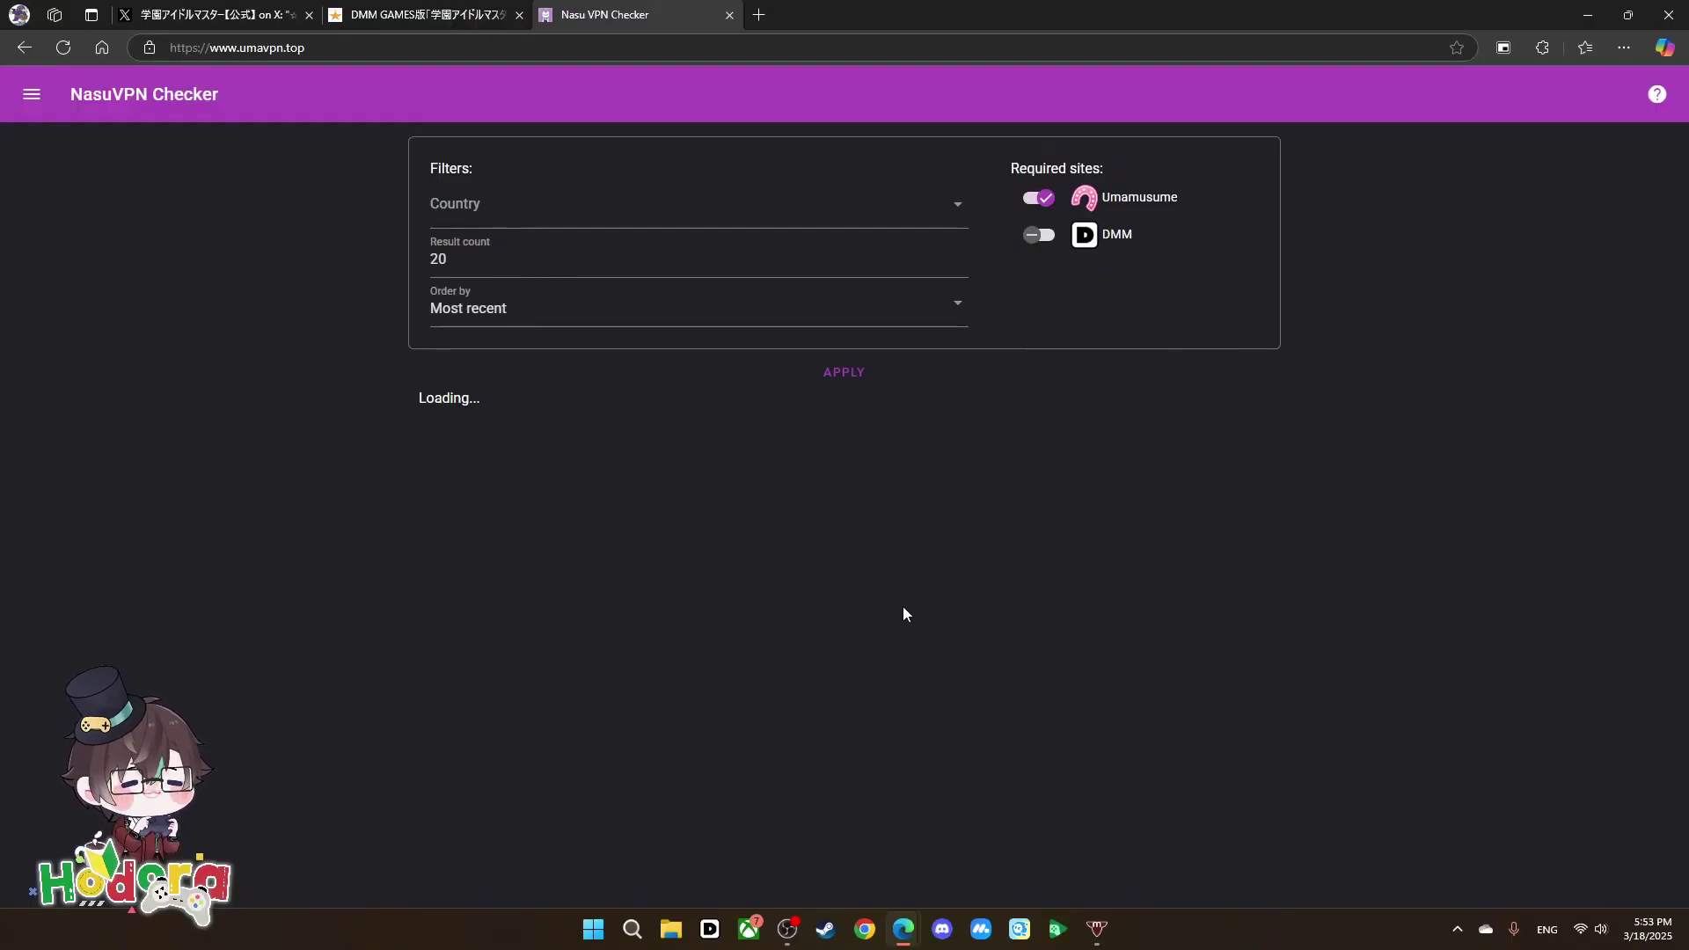
Sort by fastest speed, showing Japanese DMM servers without requiring Umamusume.
click(804, 326)
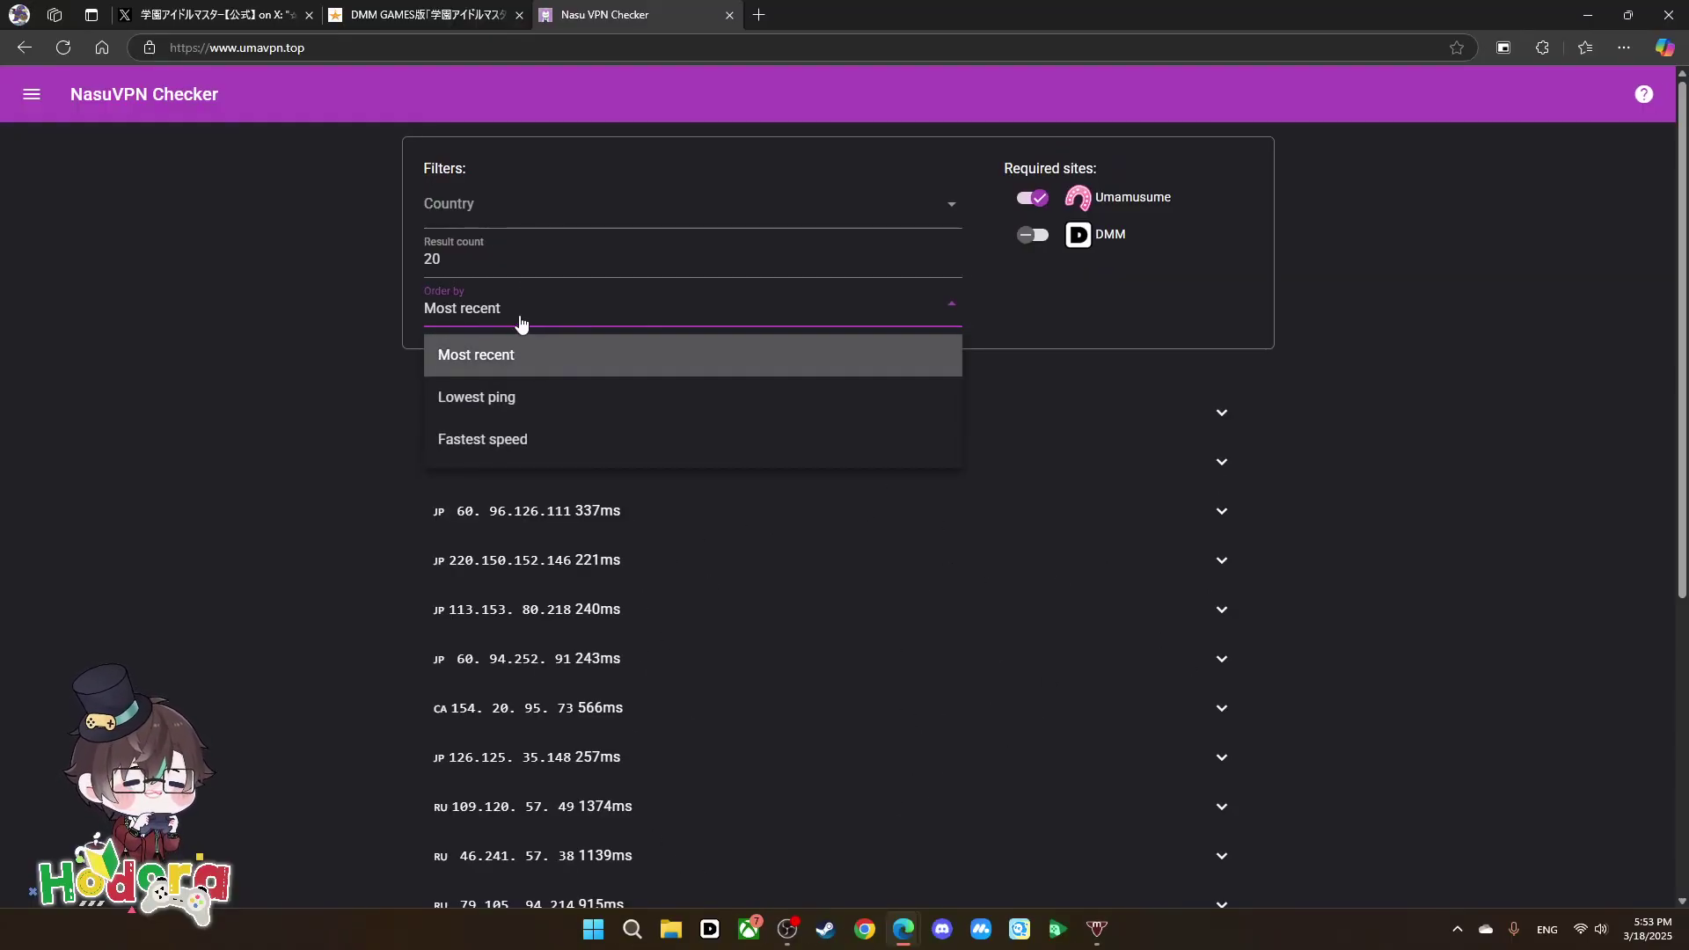
click(526, 438)
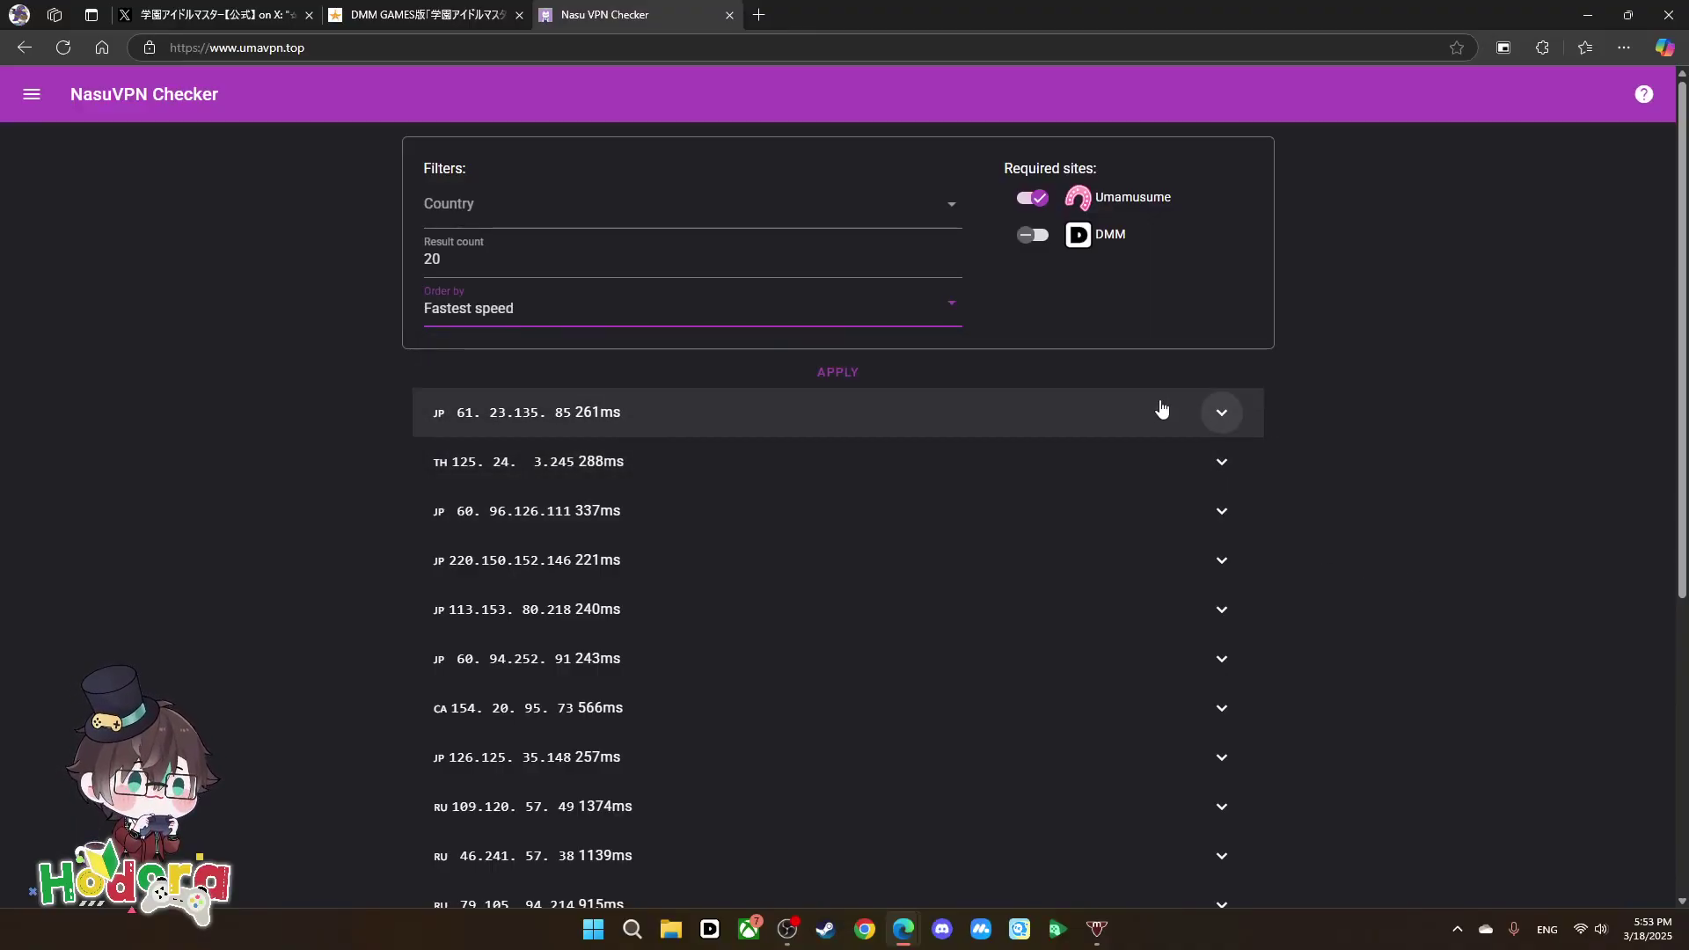
click(545, 208)
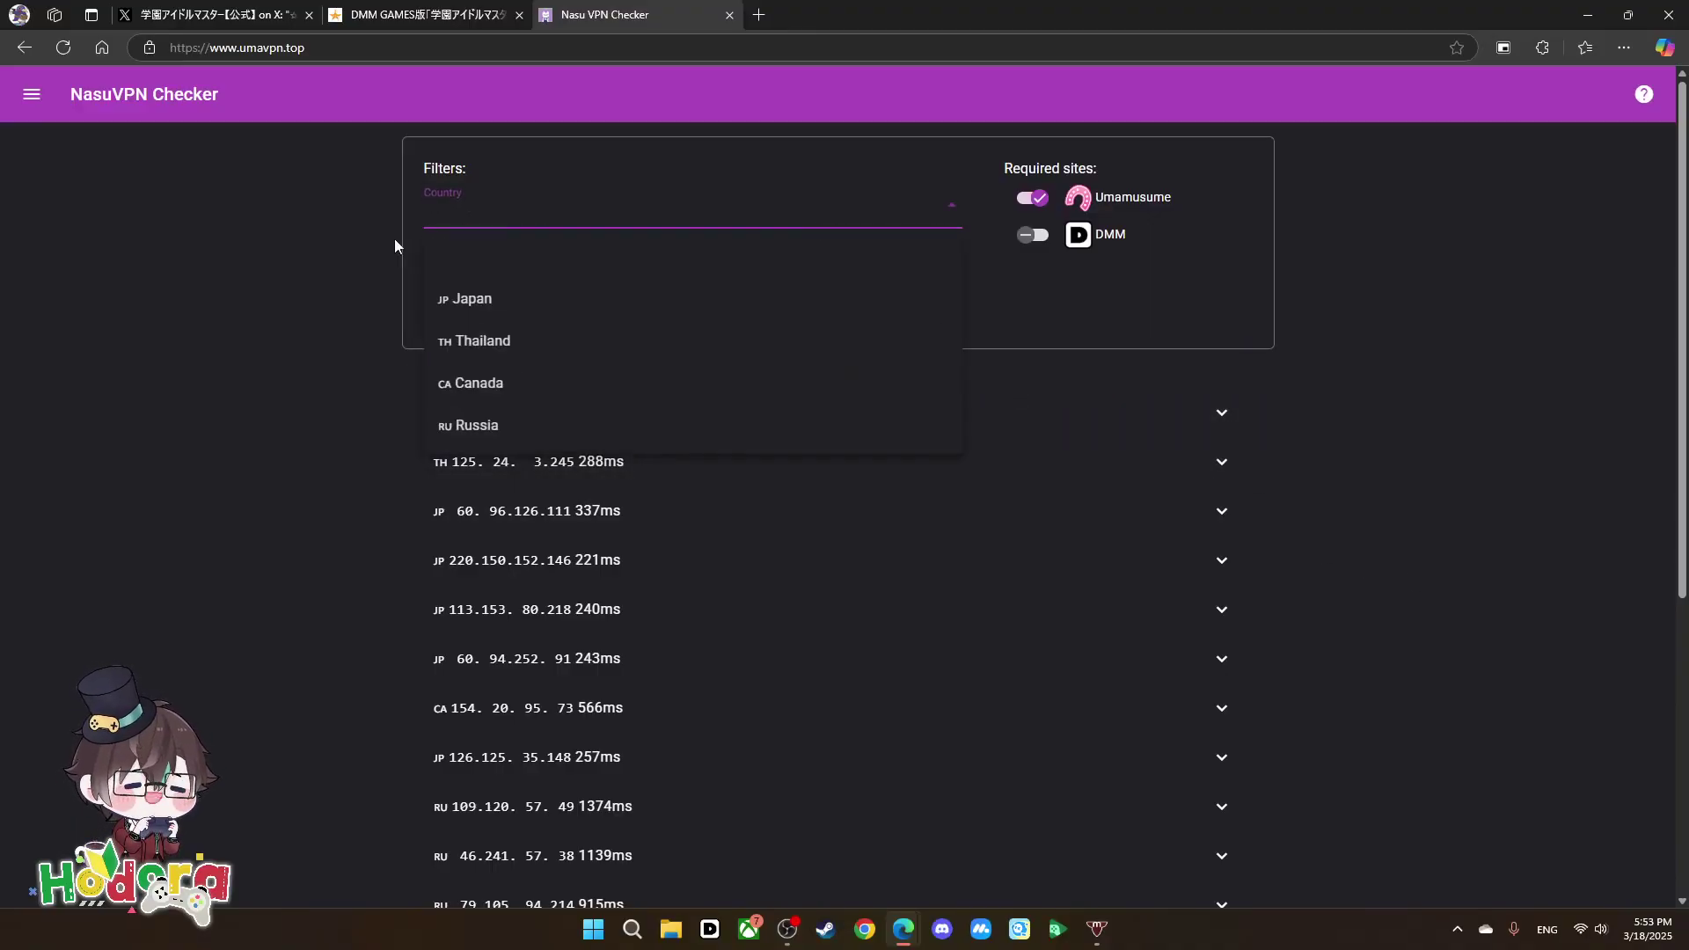
click(510, 303)
click(1038, 236)
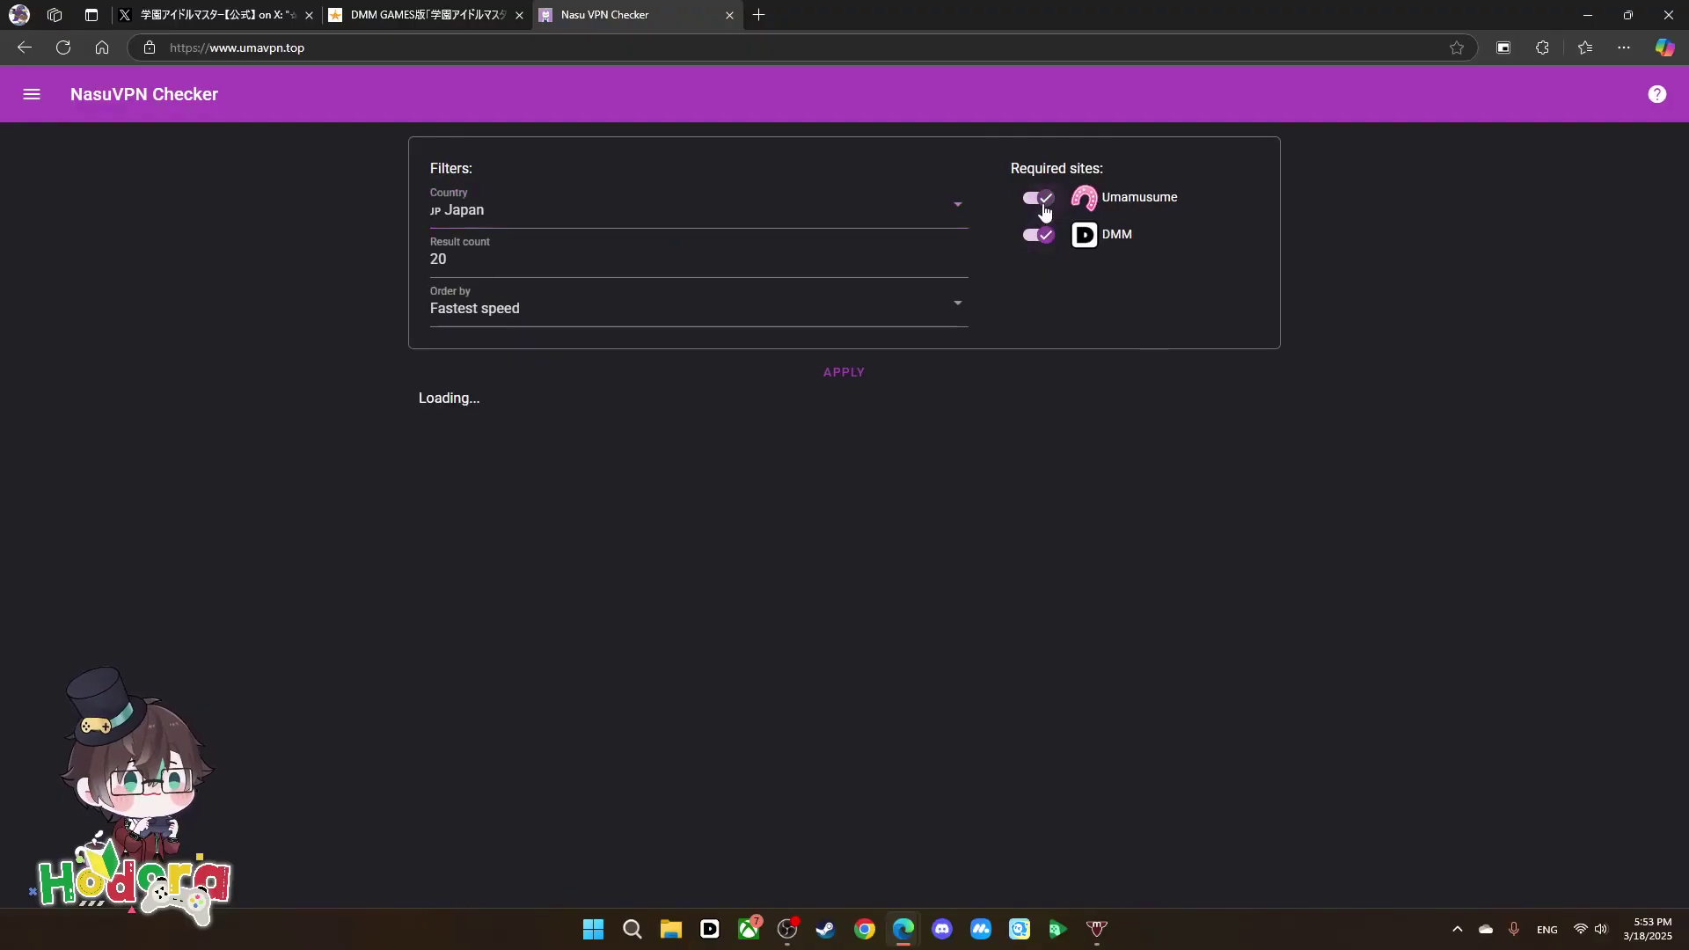
click(861, 373)
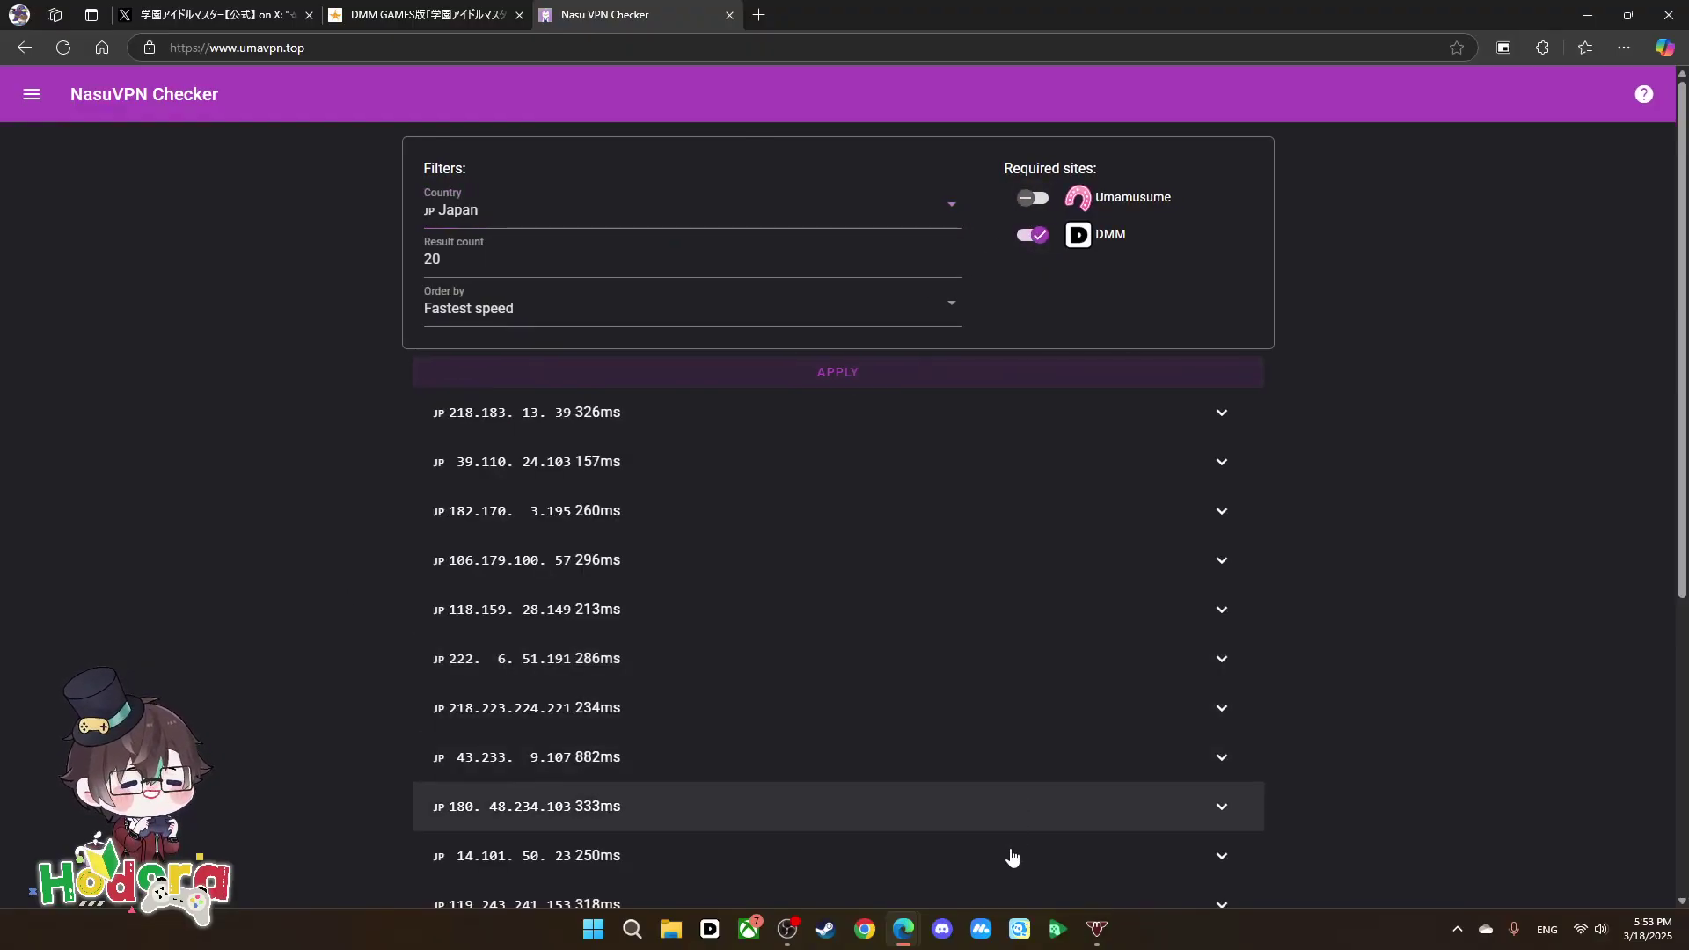
Expand the top two servers' details, then close the checker tab.
click(774, 411)
click(615, 725)
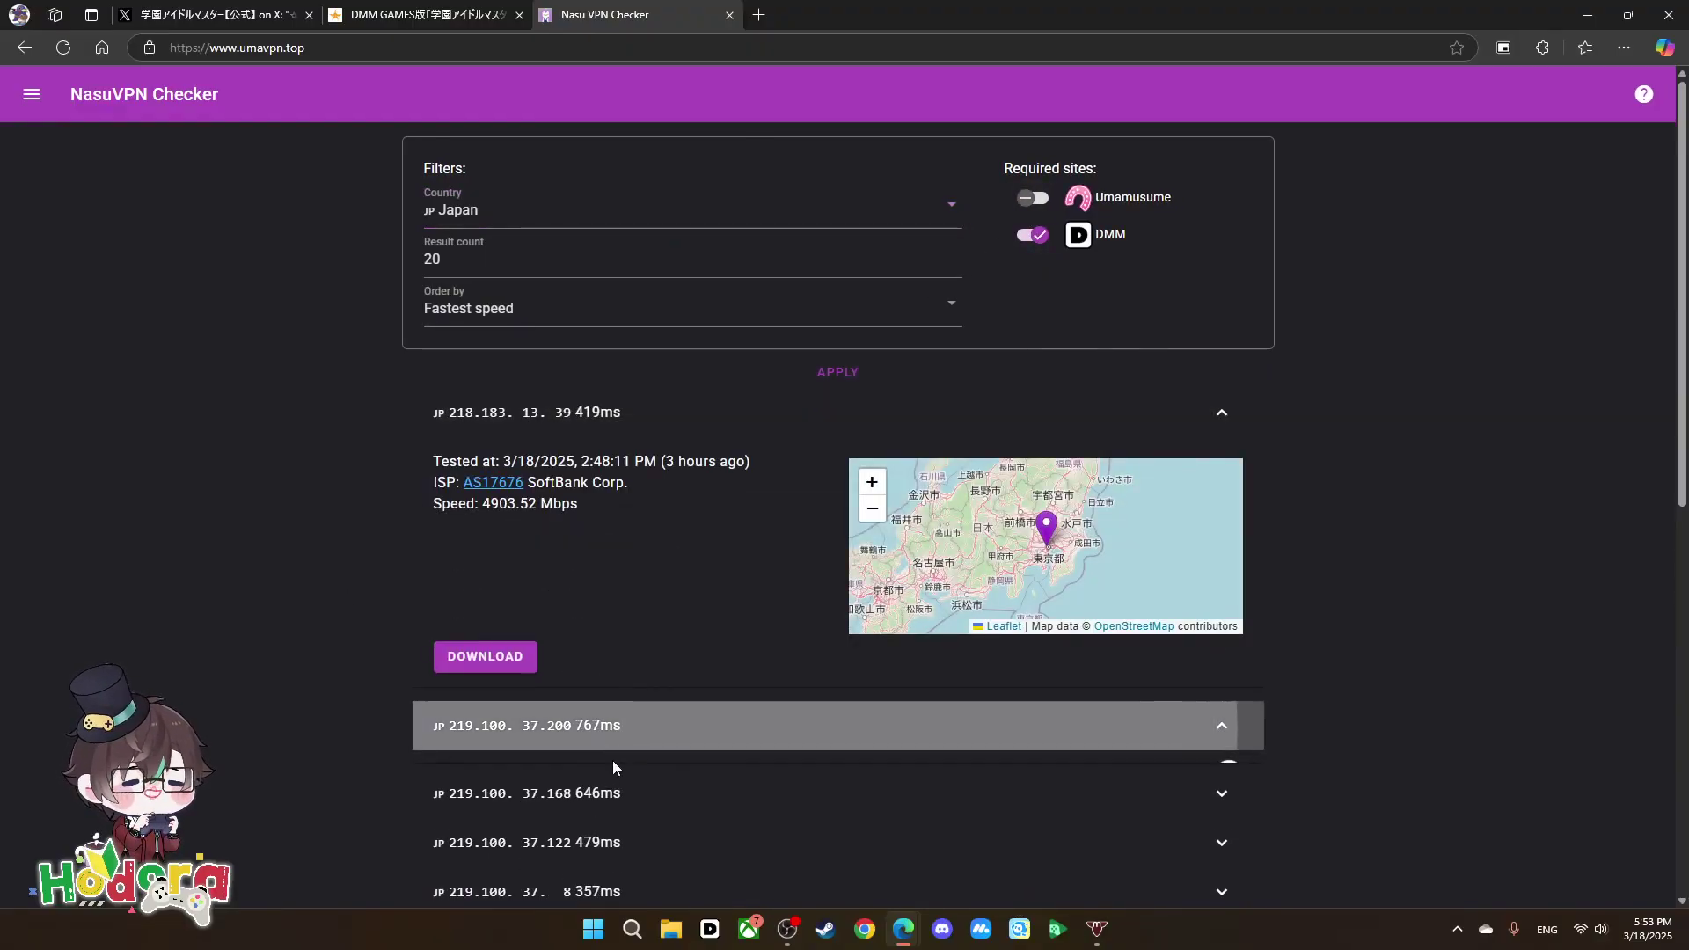
scroll(616, 721, down, 3)
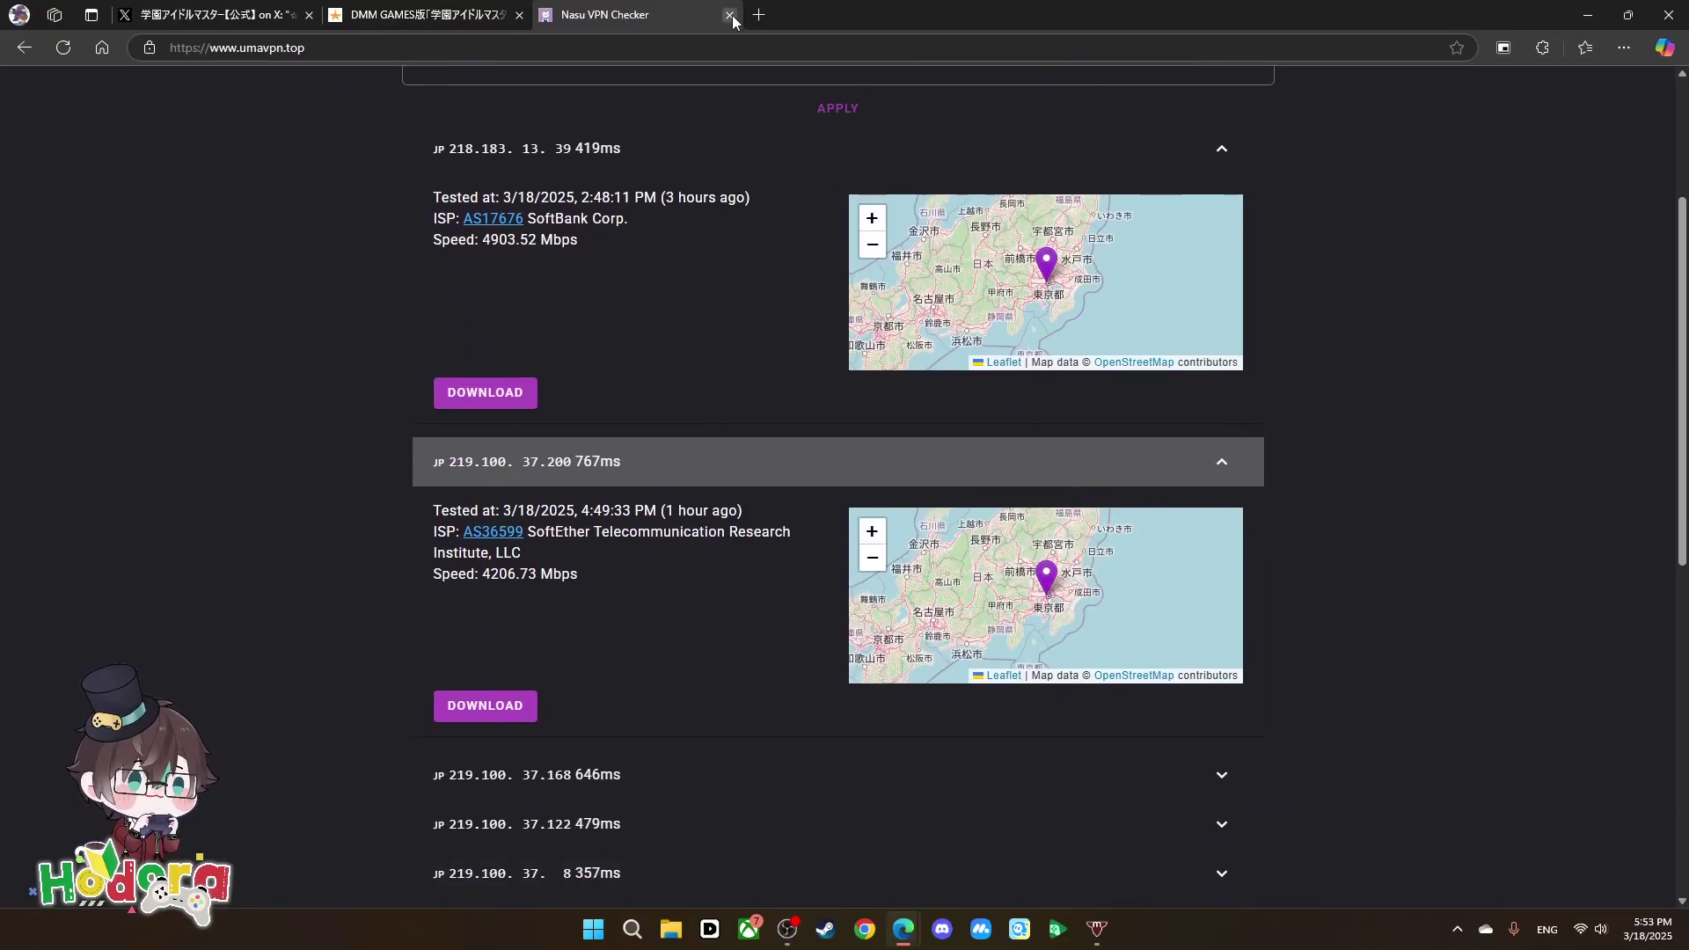
click(729, 15)
Request the DMM Game Player installer and dismiss OpenVPN's connection-failed notice.
click(964, 532)
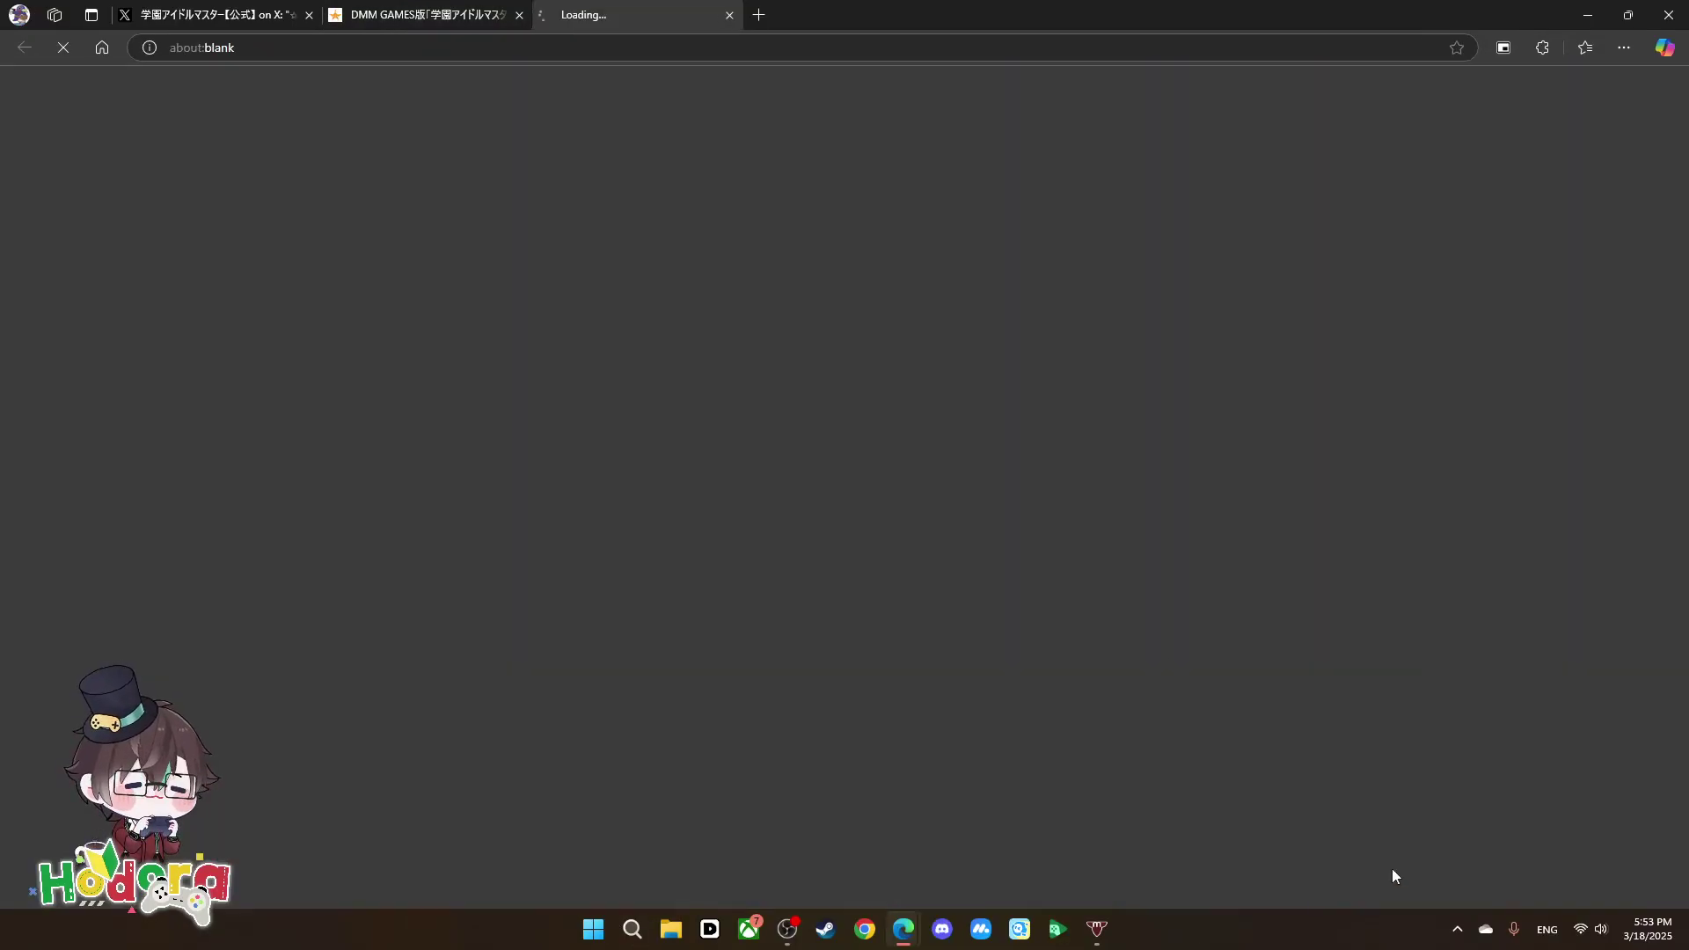
click(1458, 929)
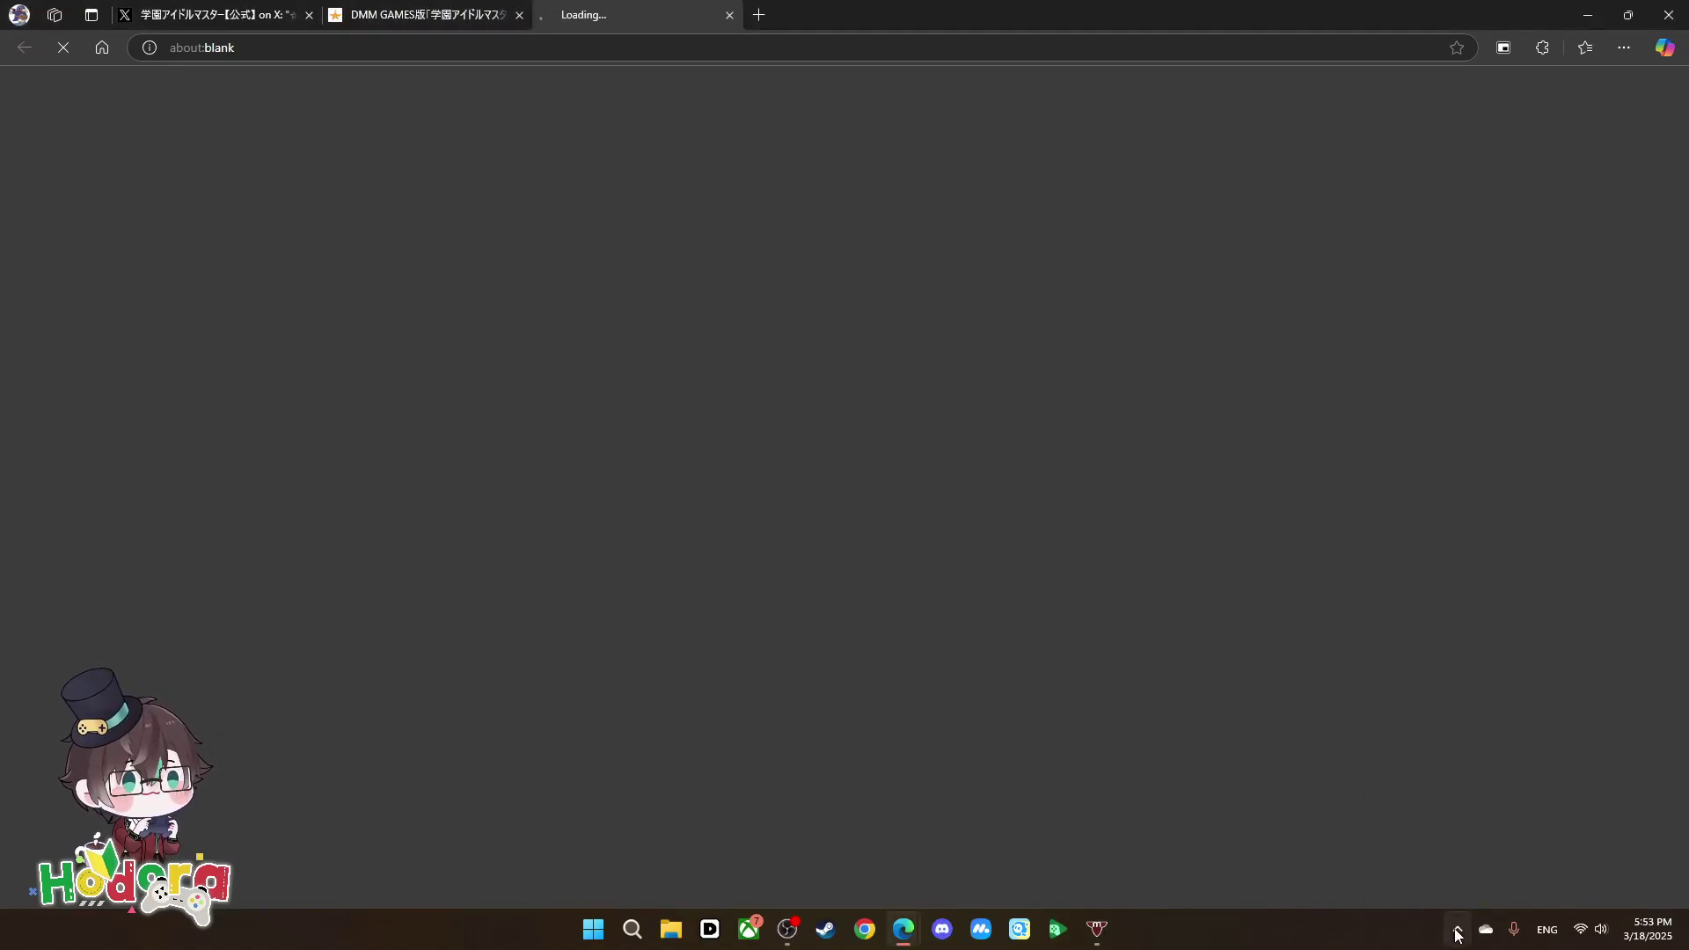
click(1457, 929)
double_click(1489, 816)
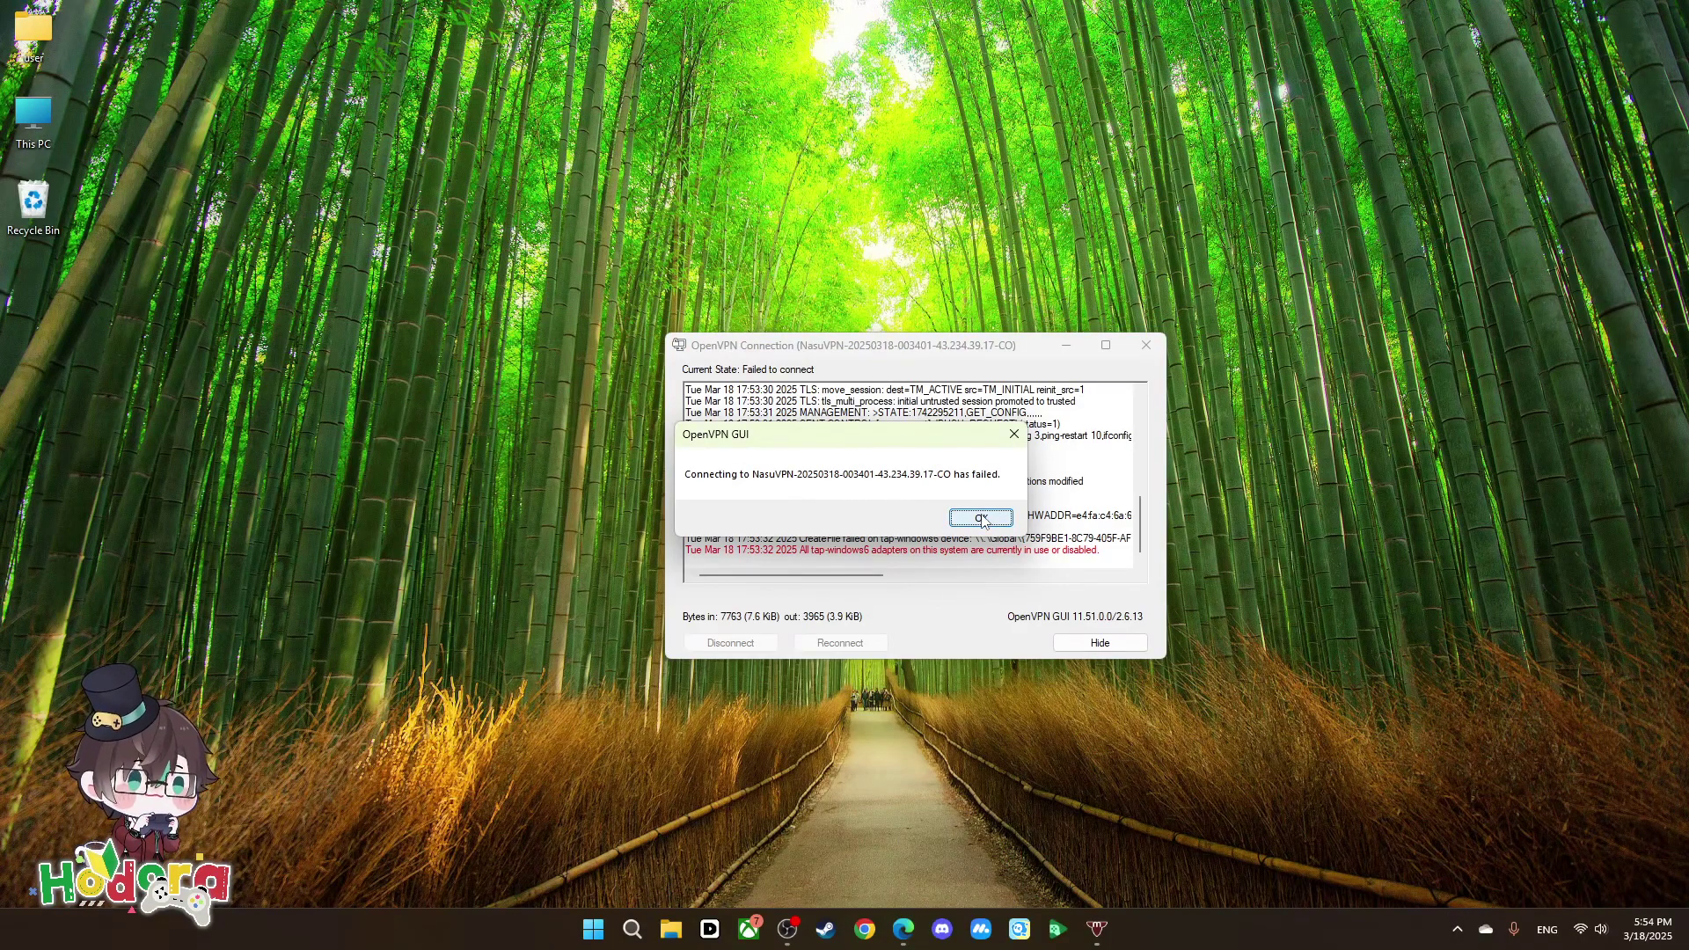
click(981, 518)
click(1457, 929)
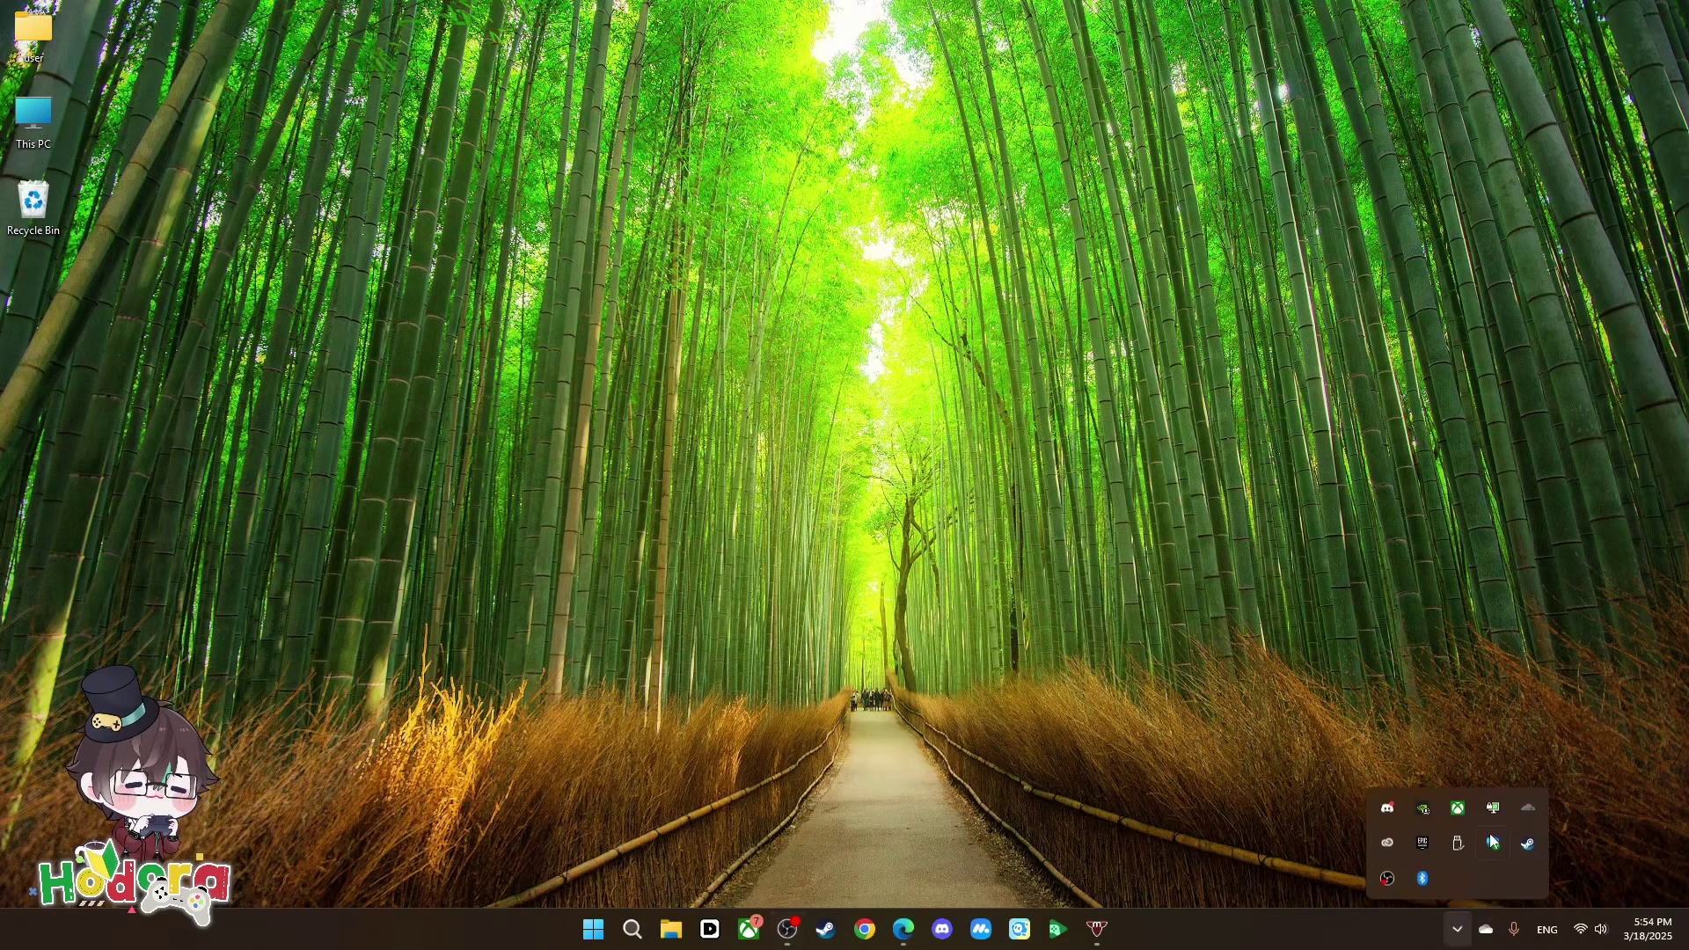
right_click(1501, 811)
mouse_move(1399, 741)
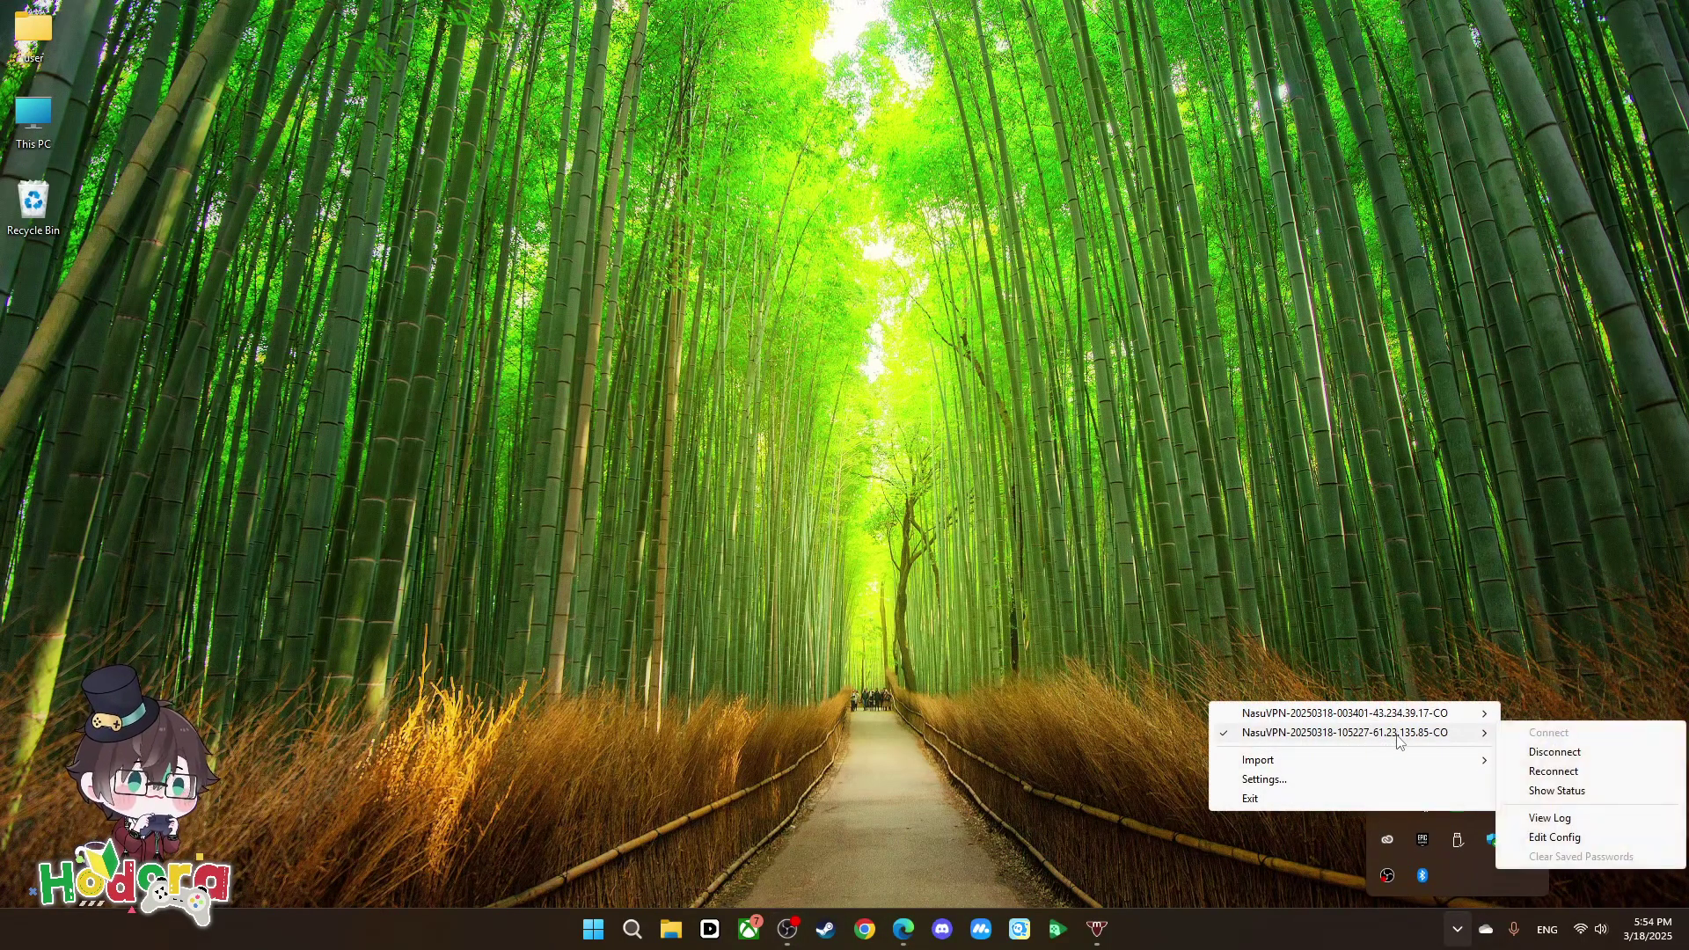
click(1554, 752)
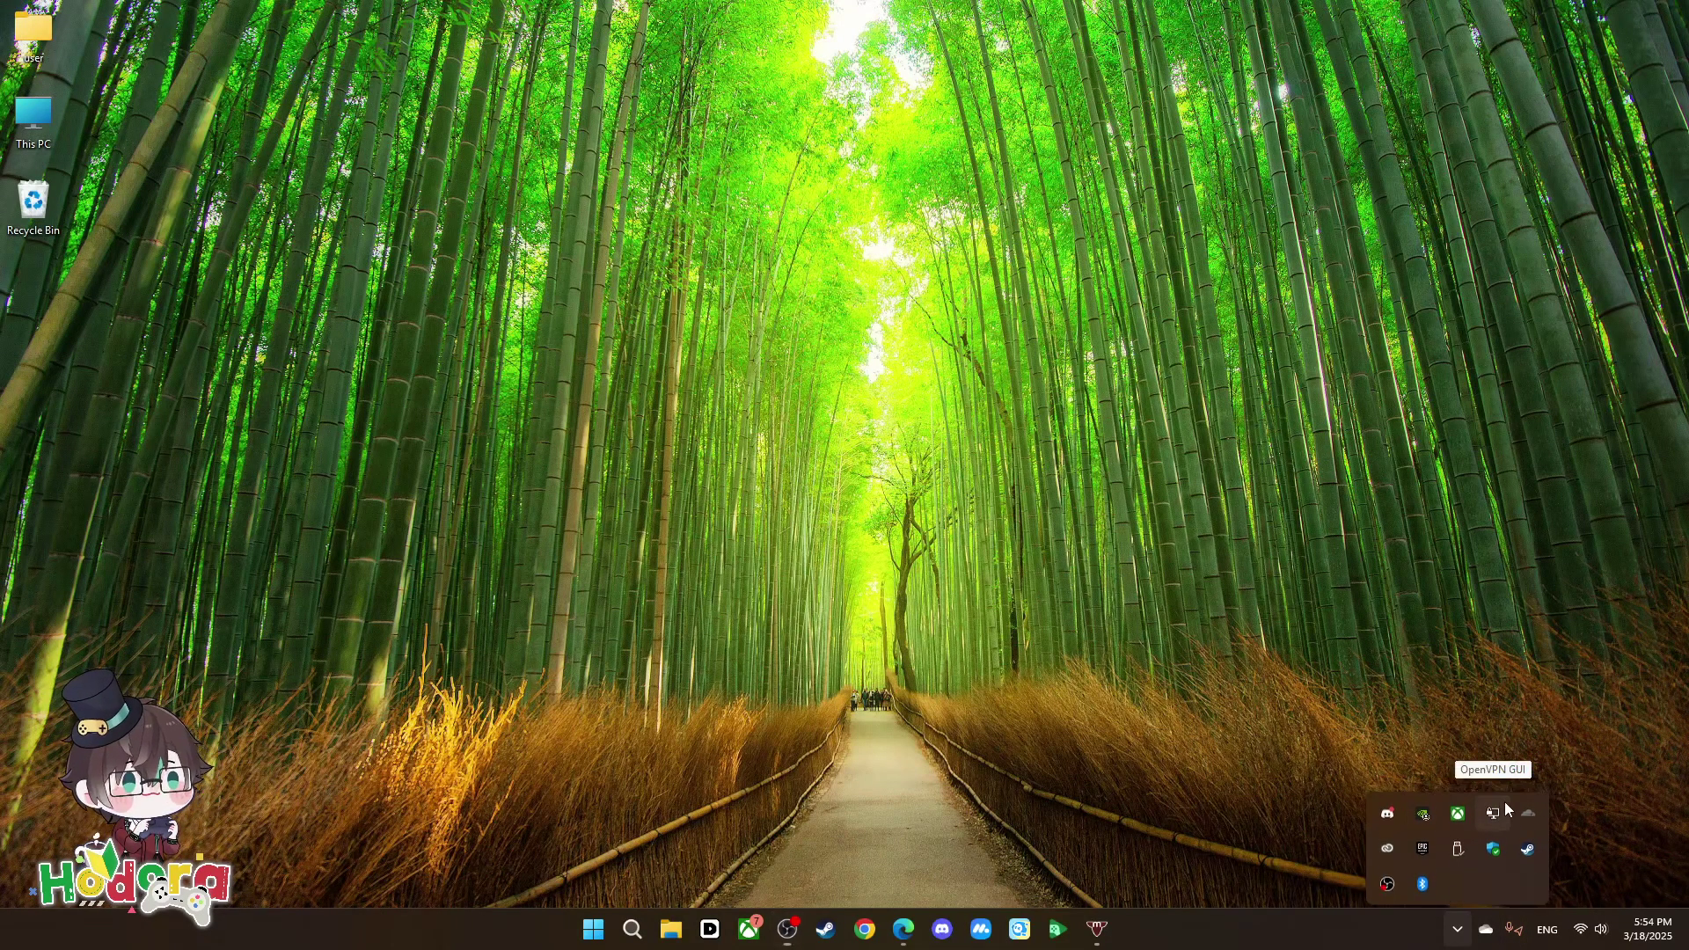
Connect the 43.234.39.17 OpenVPN profile.
click(1501, 804)
click(1457, 928)
right_click(1501, 804)
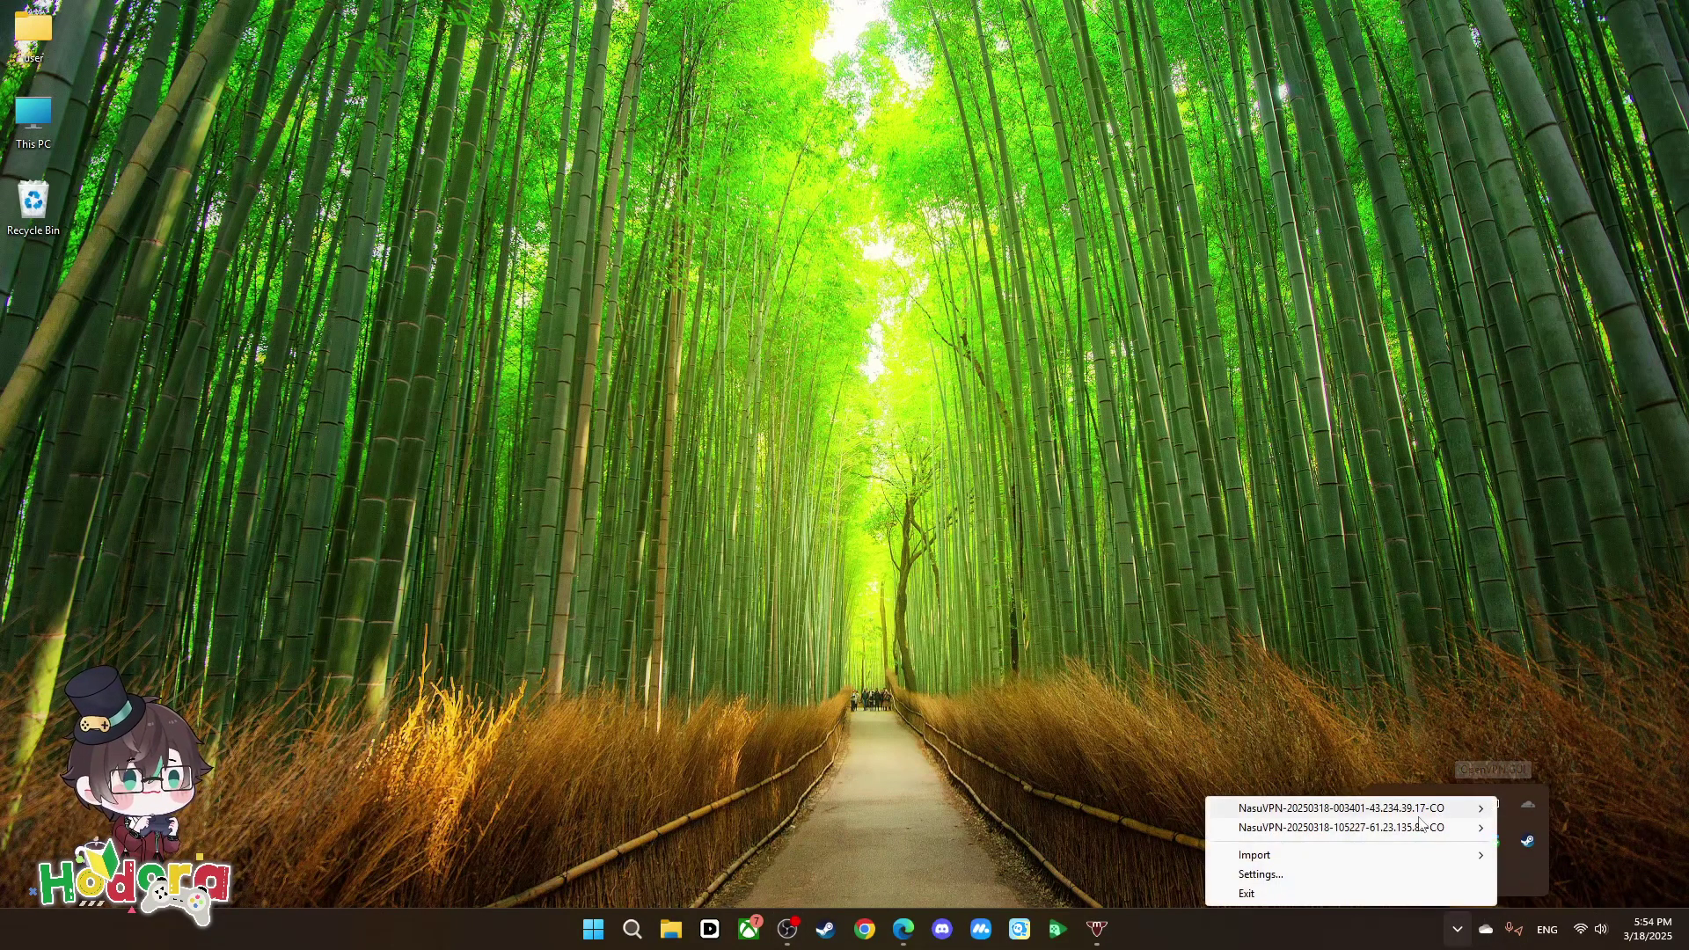
mouse_move(1495, 806)
click(1565, 805)
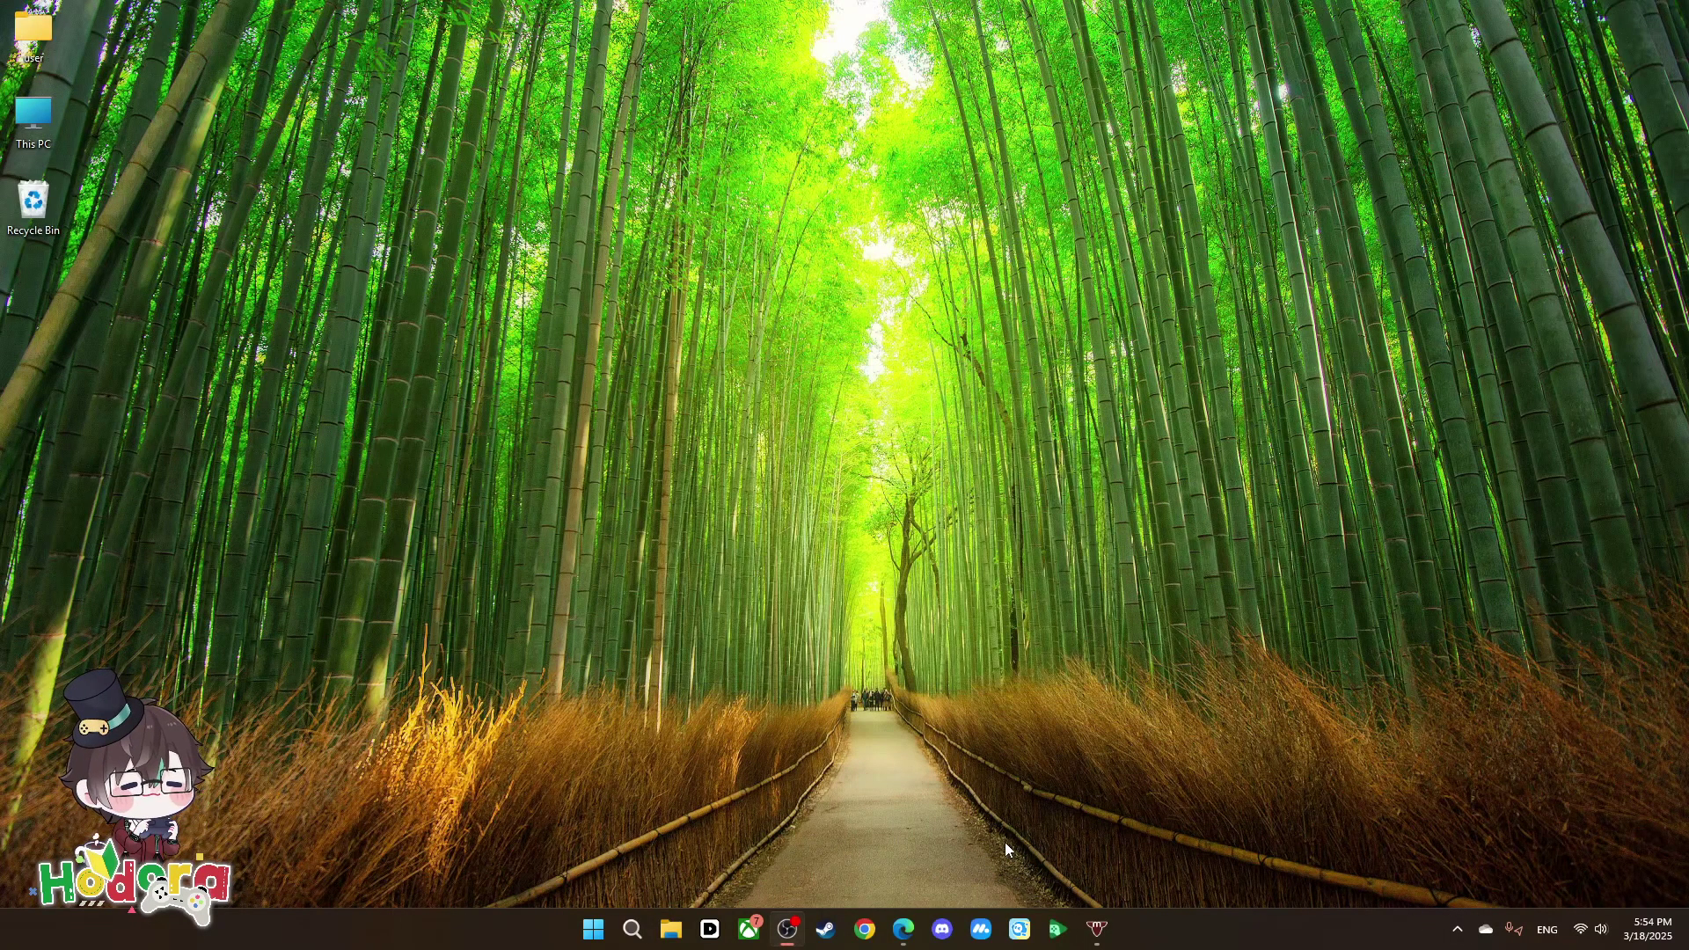
From the DMM GAMES Edge window, request the installer and launch DMM Game Player on 学園アイドルマスター.
click(903, 928)
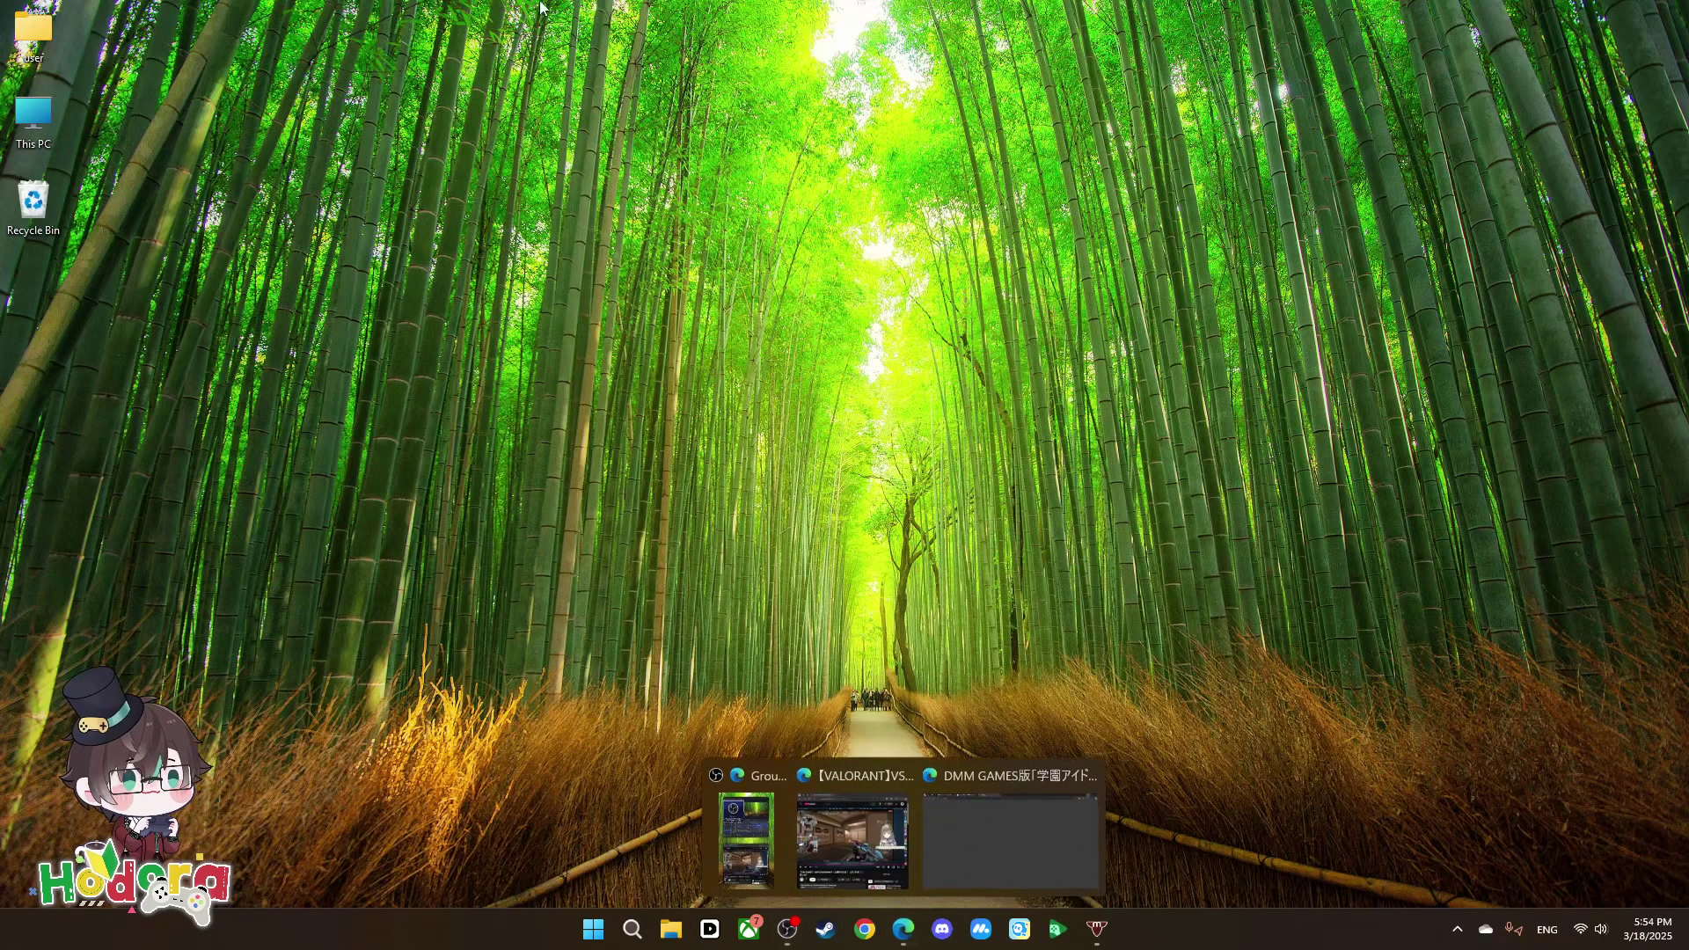
click(1010, 827)
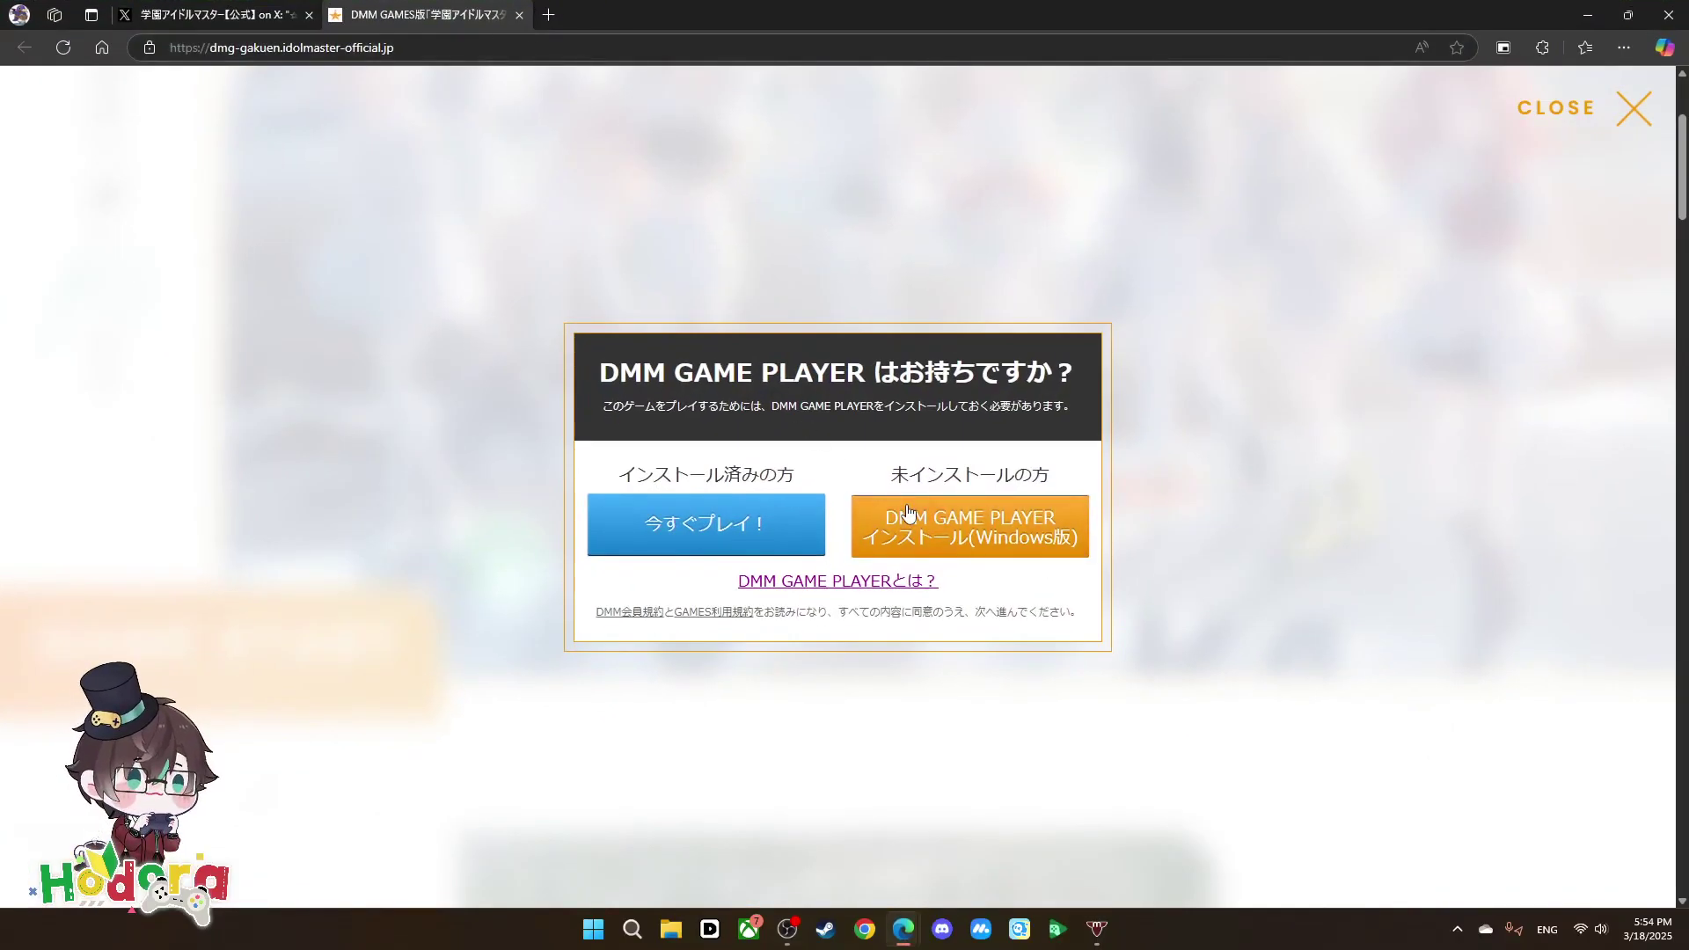
click(906, 504)
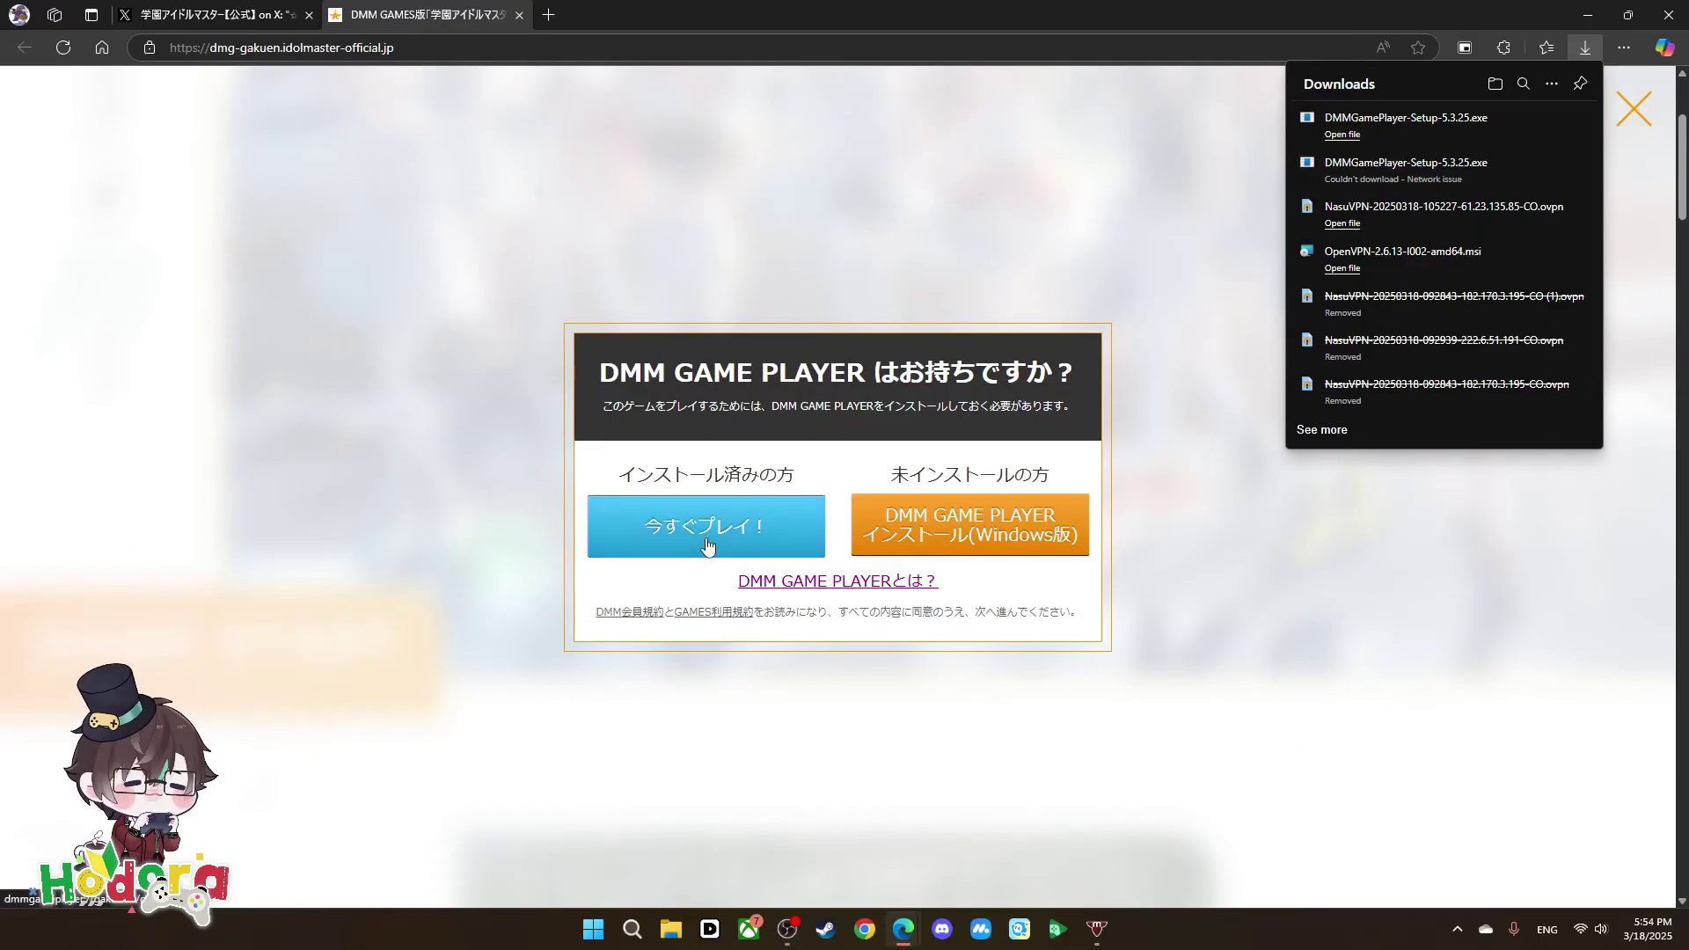
click(702, 942)
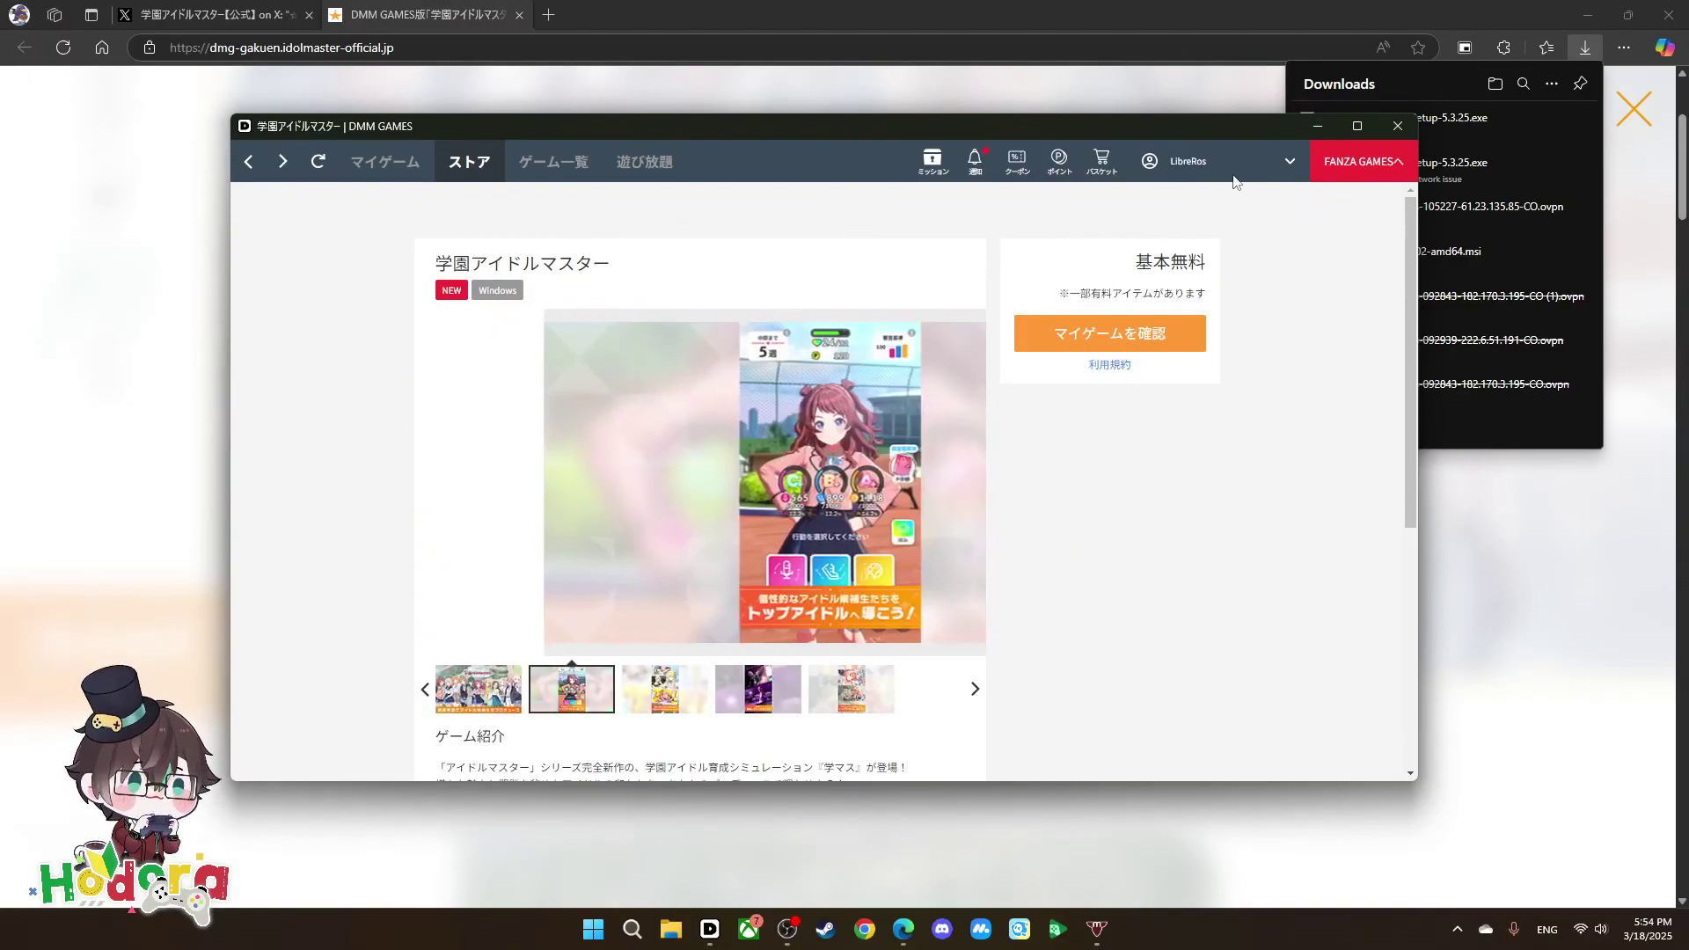
Log out of DMM Game Player via the account menu's ログアウト.
click(1197, 163)
click(1233, 515)
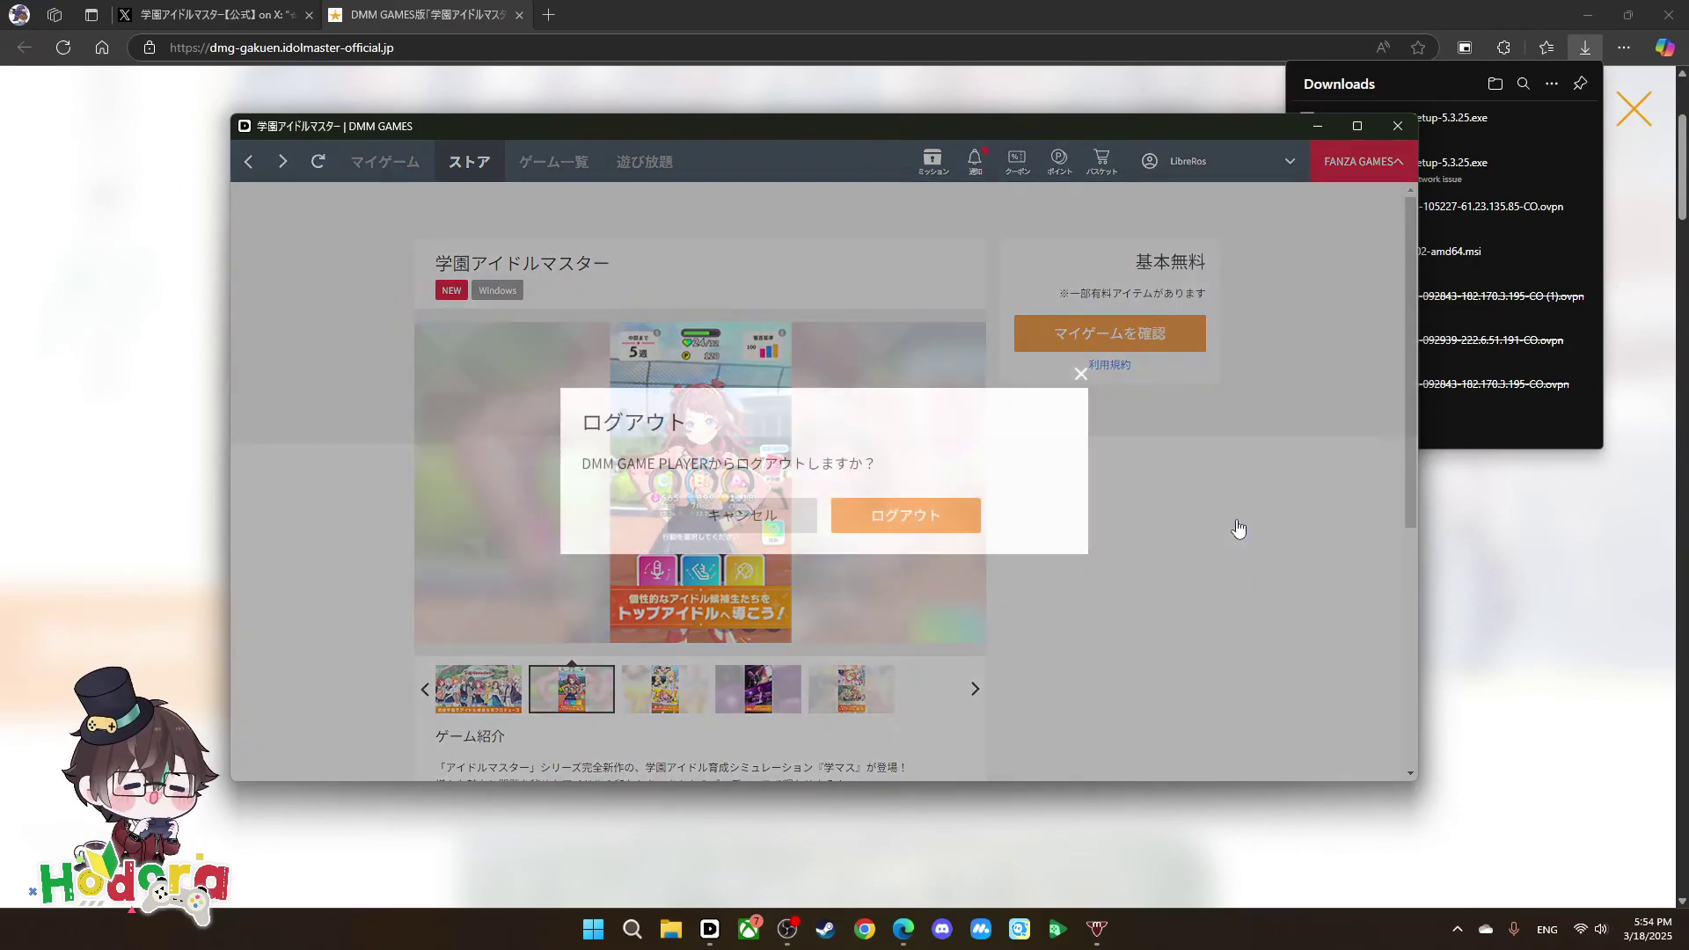
click(930, 526)
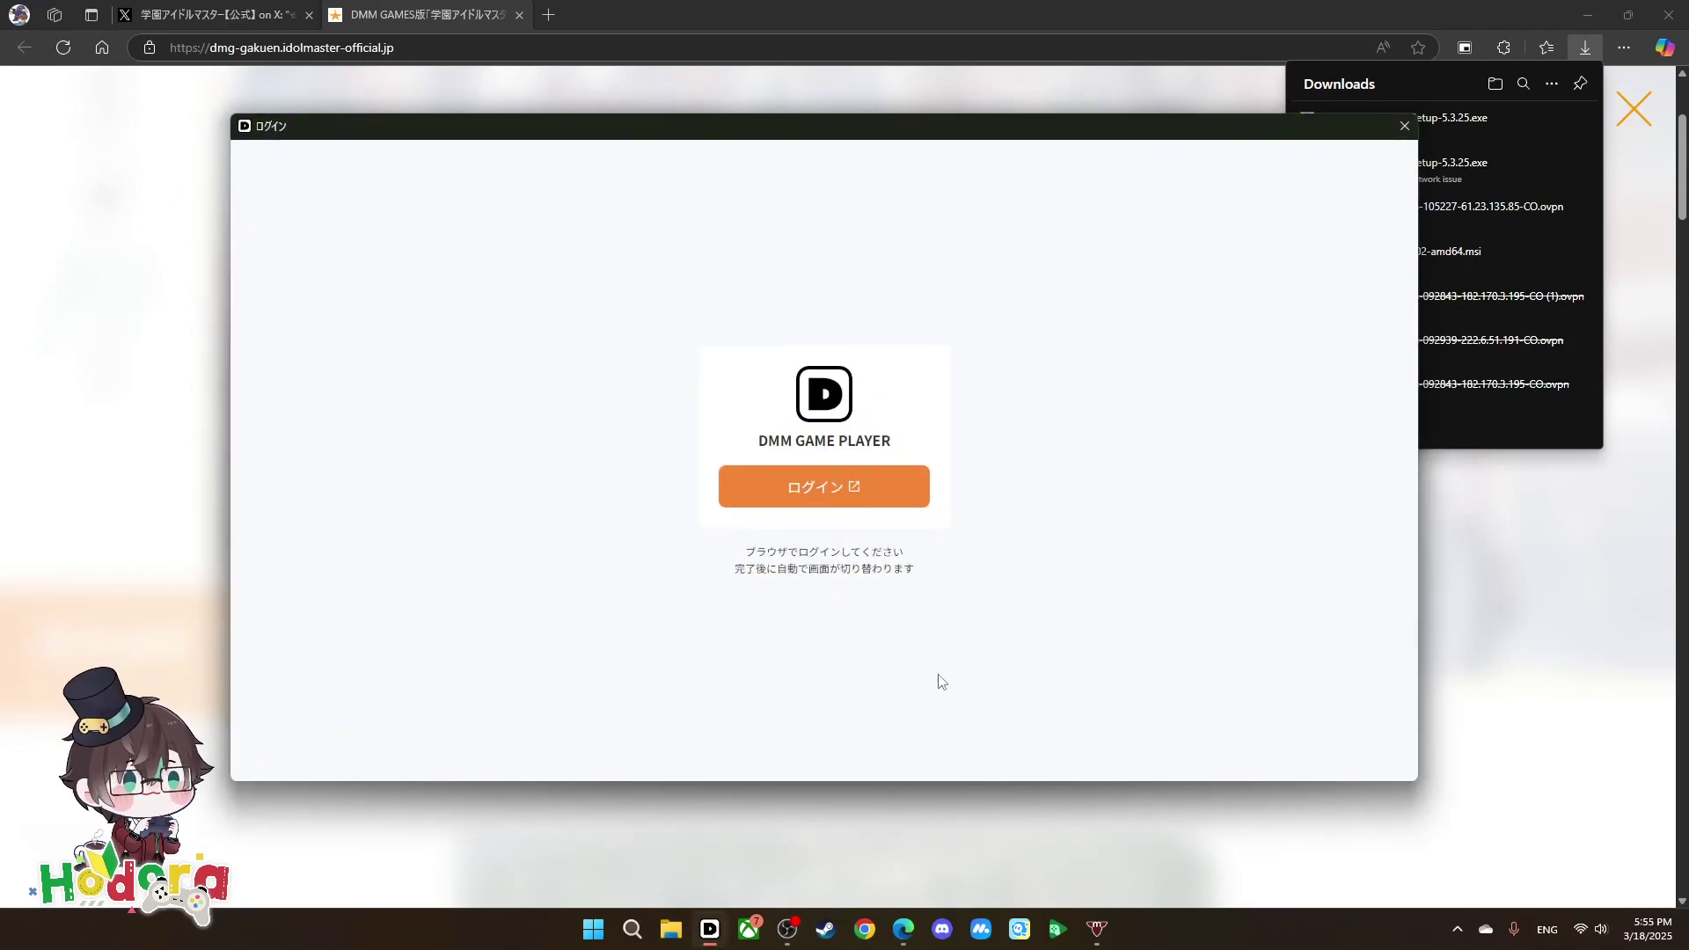
Log back in with the saved DMM.com account through the browser, then open a new Edge tab.
click(822, 489)
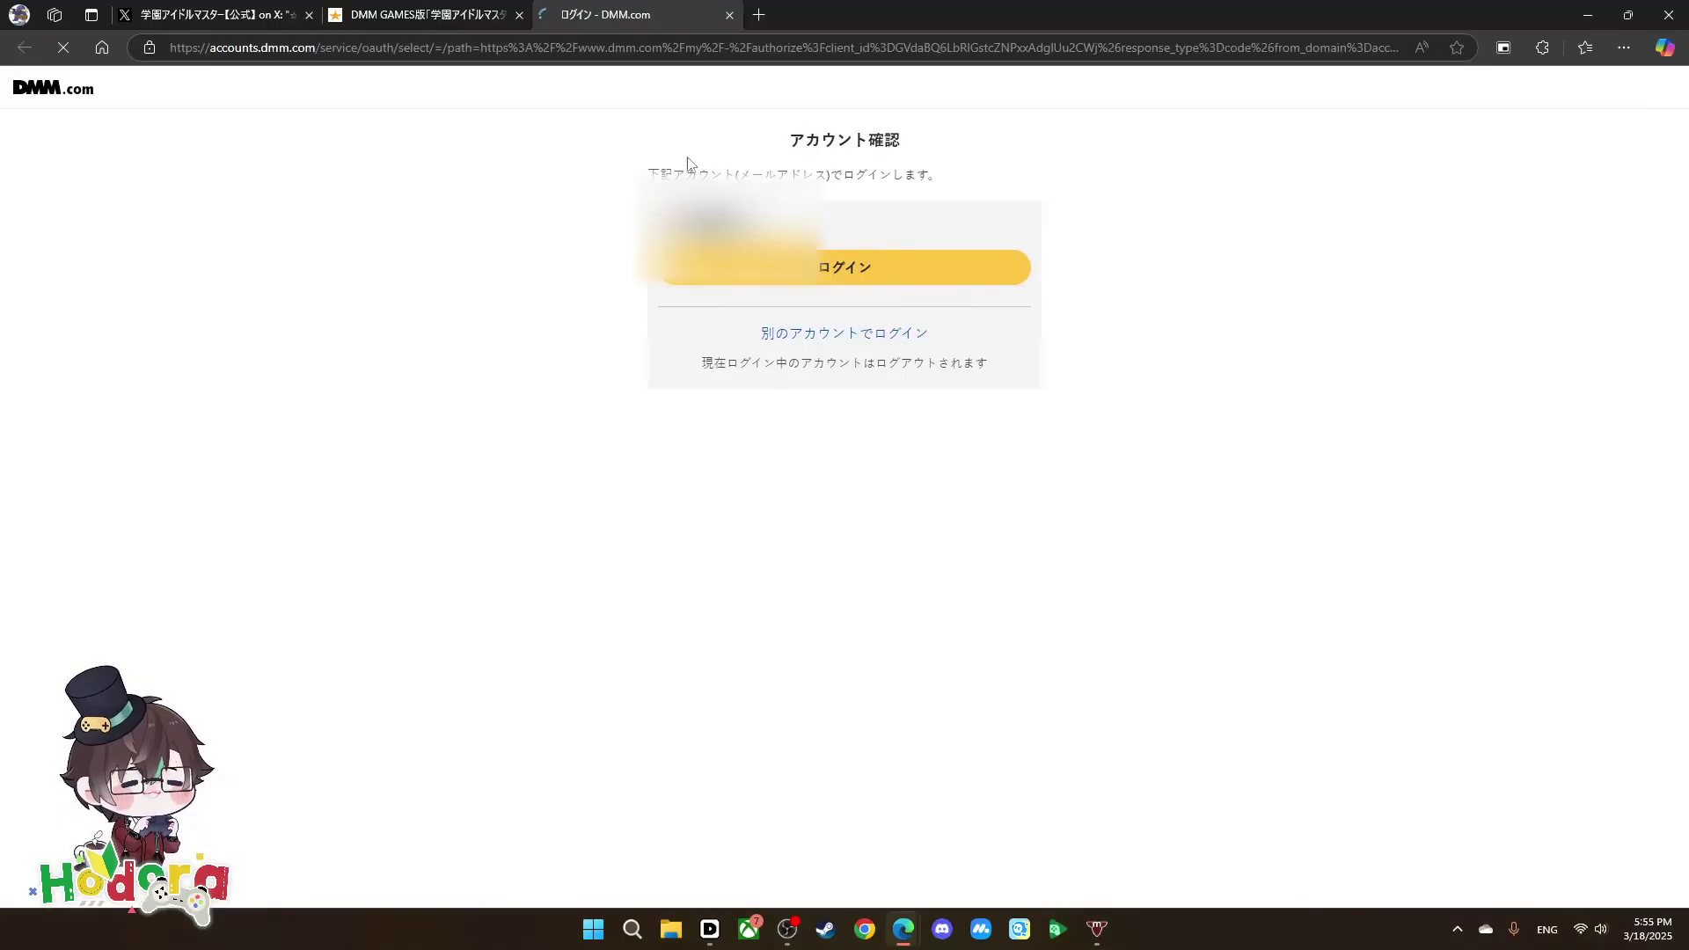
click(780, 274)
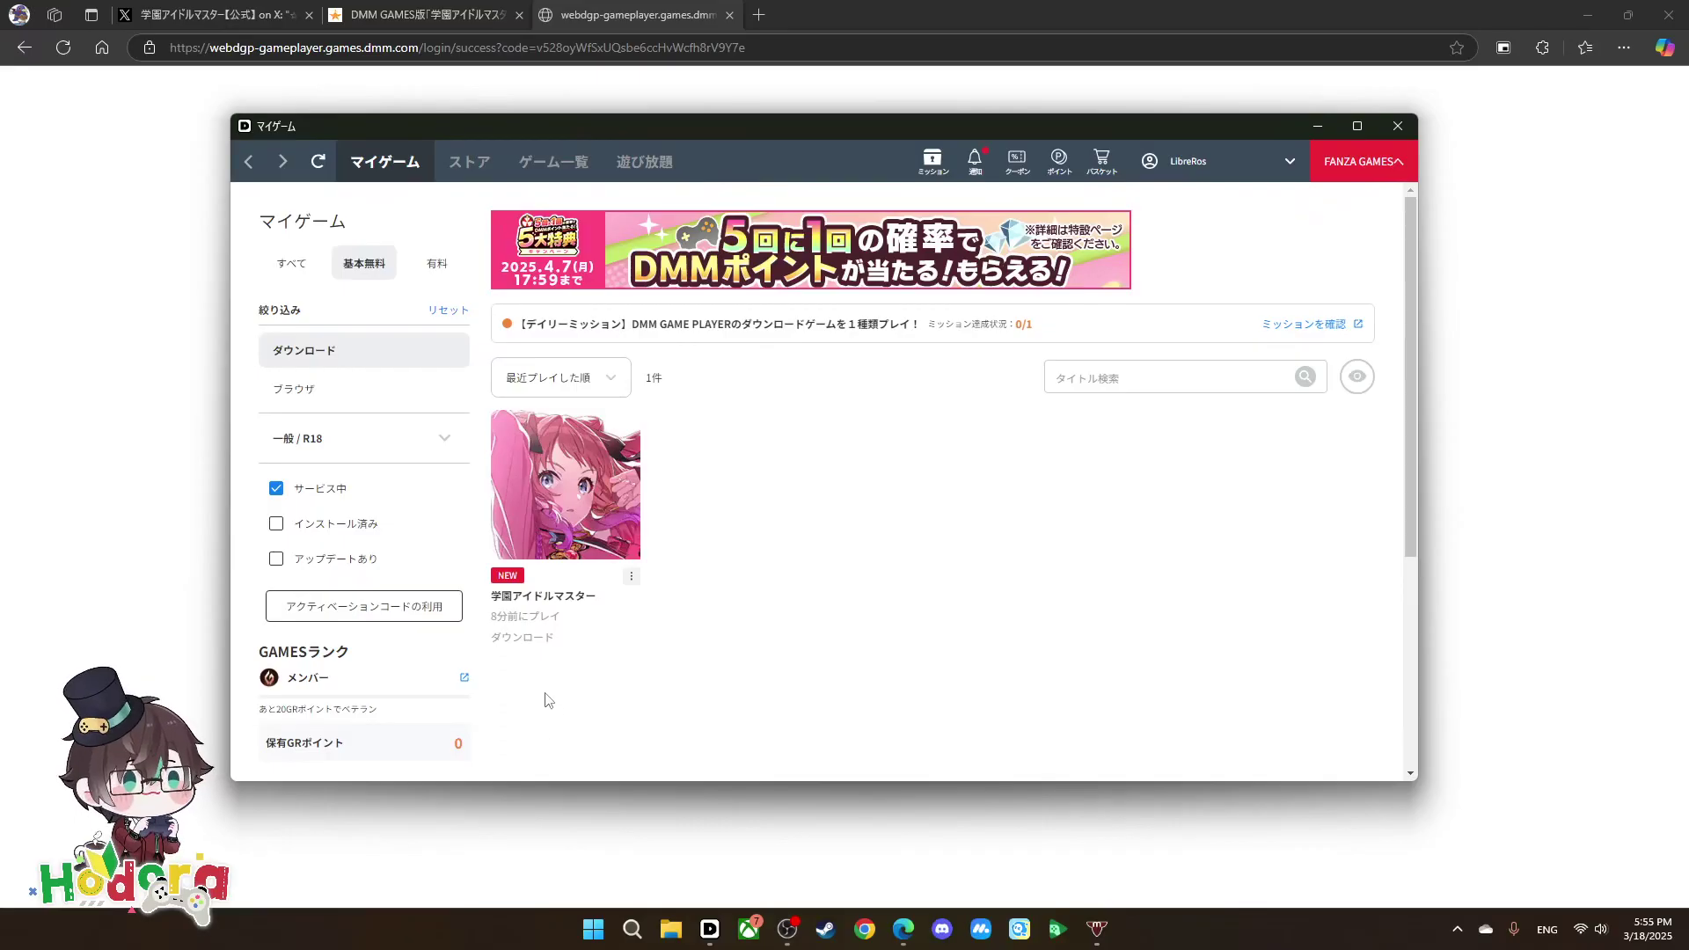
click(666, 15)
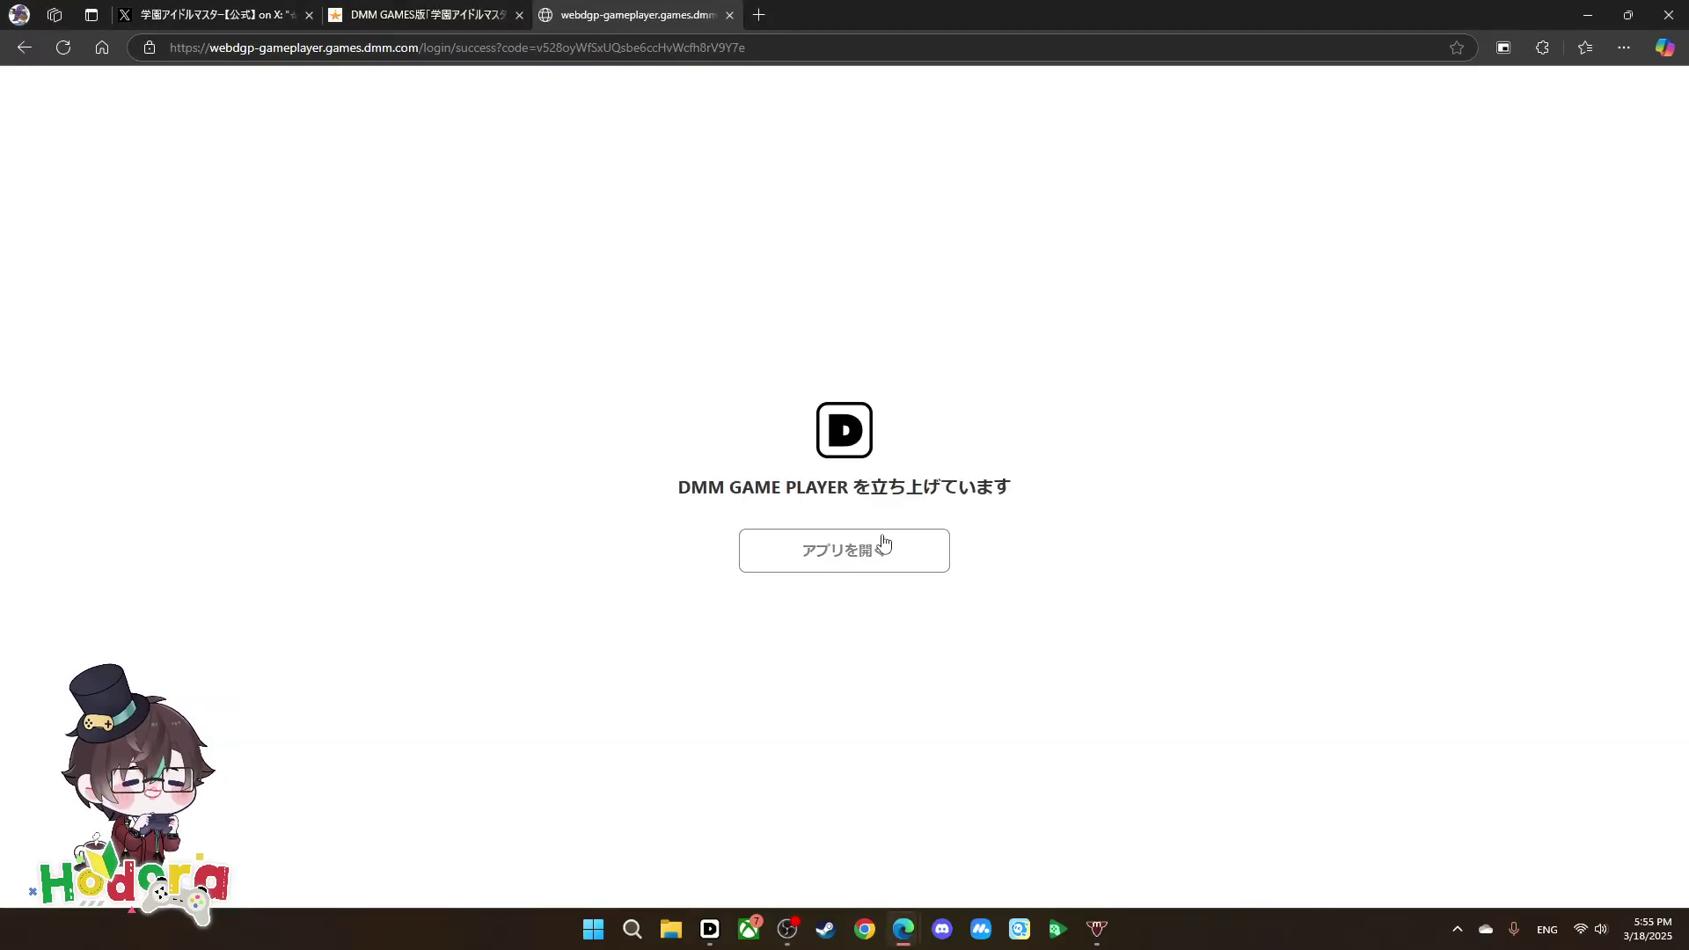
click(758, 15)
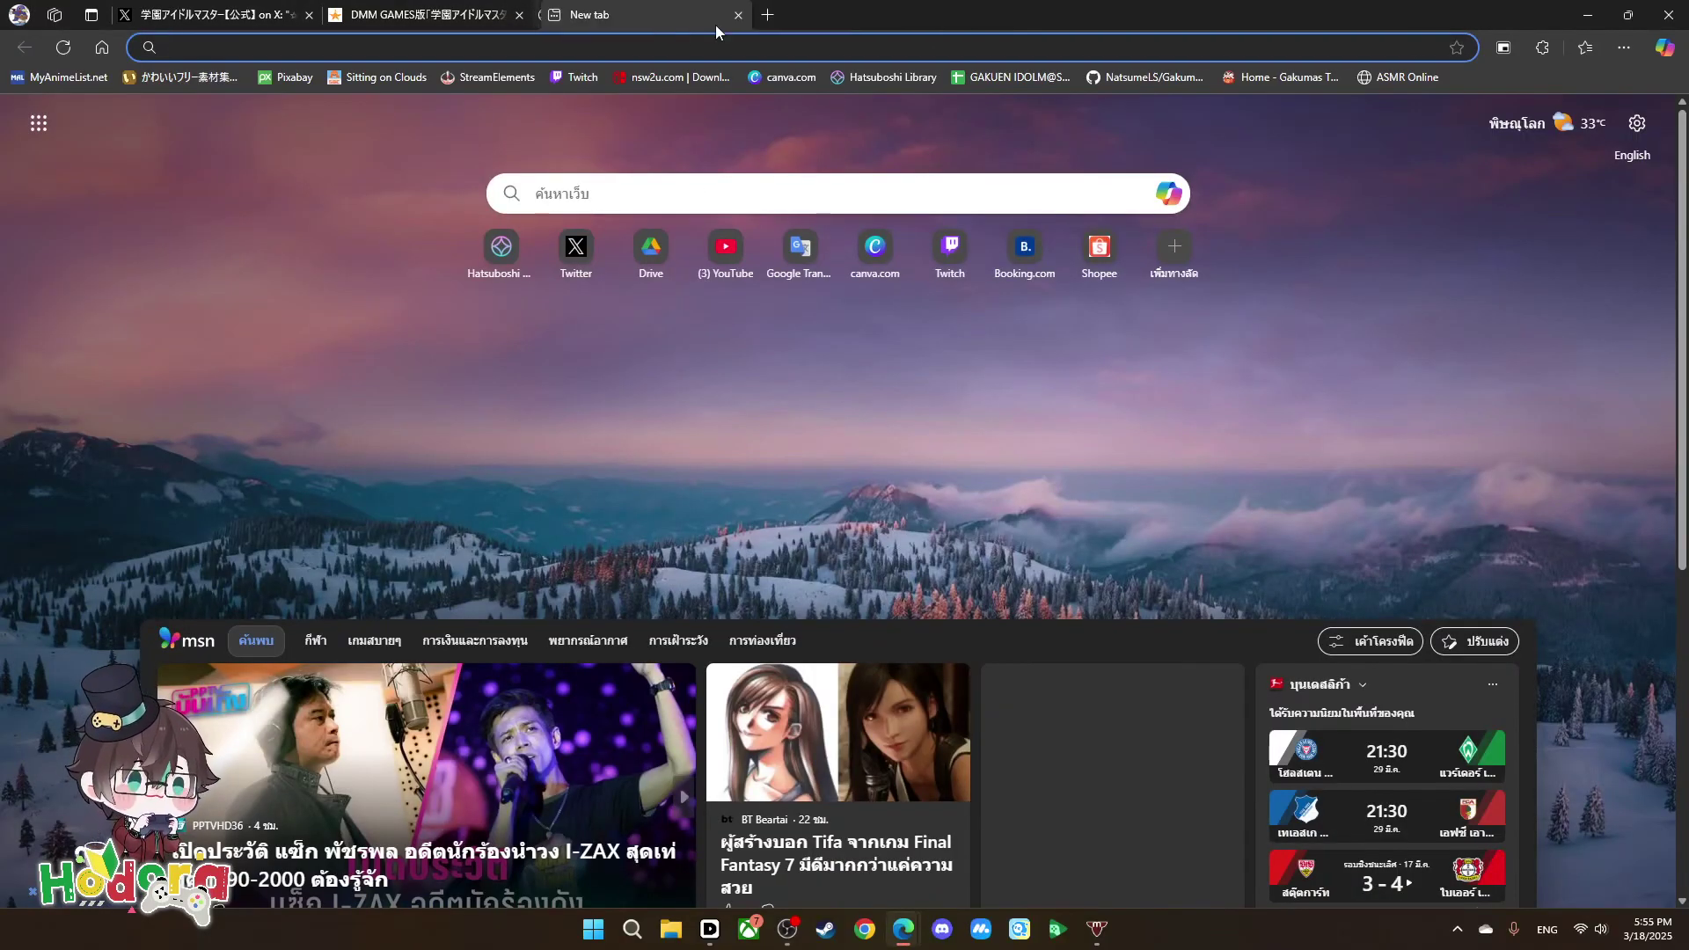
Search the web for 'dmm' and open the DMM.com home page.
text(dmm)
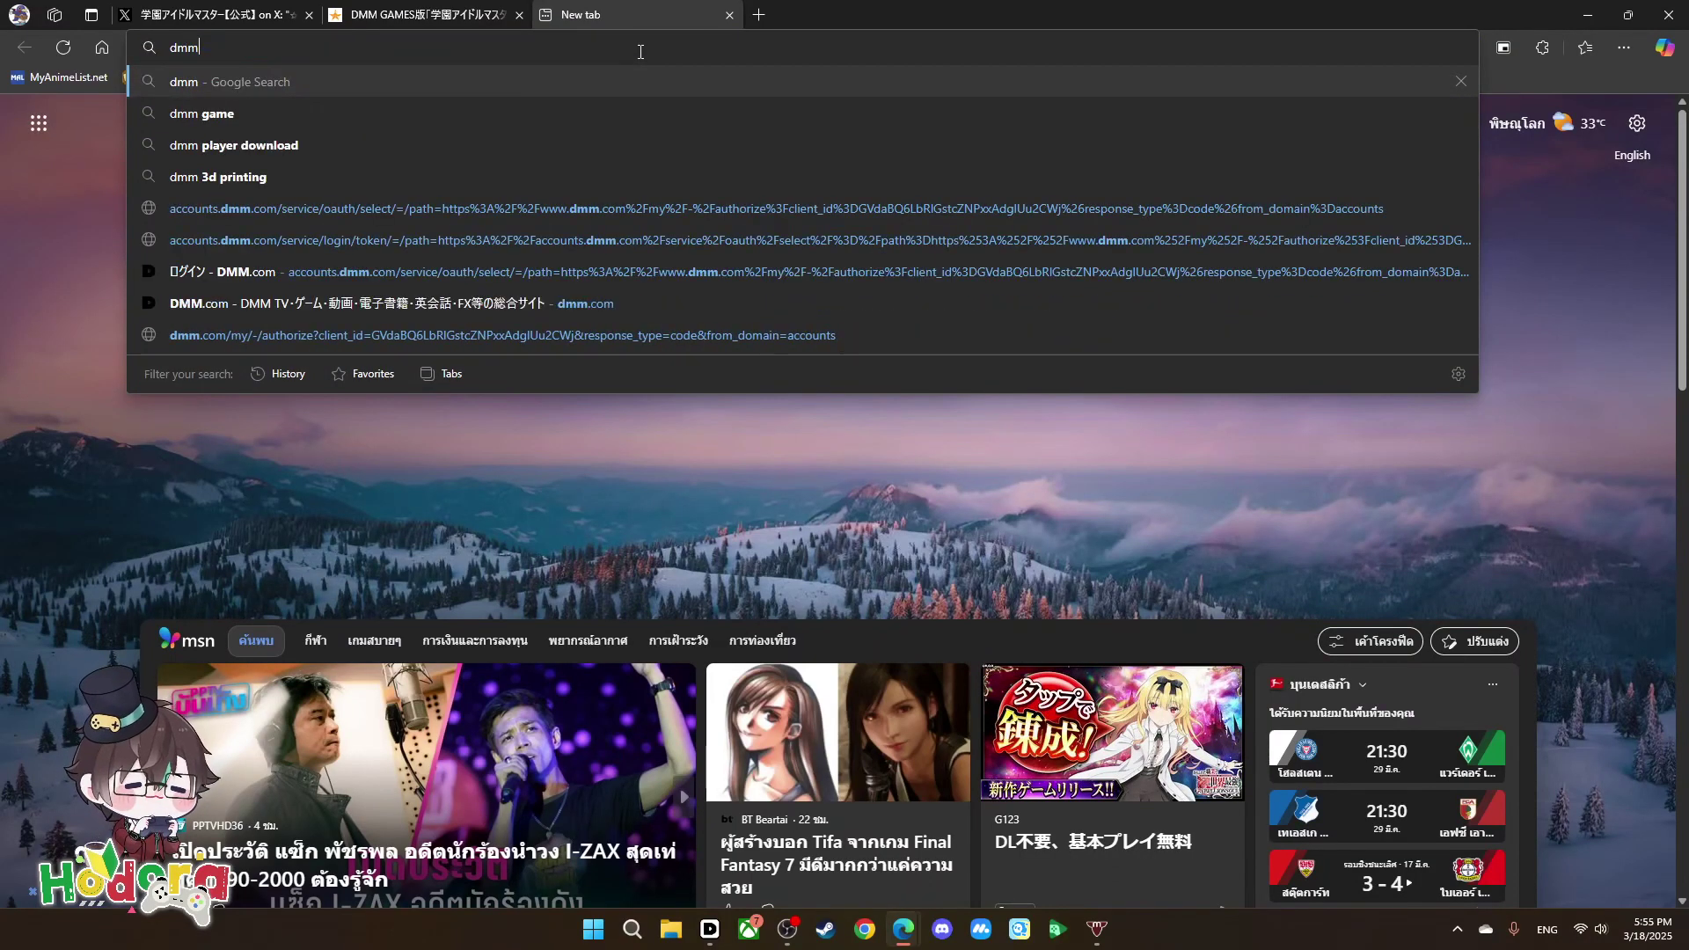
key(Return)
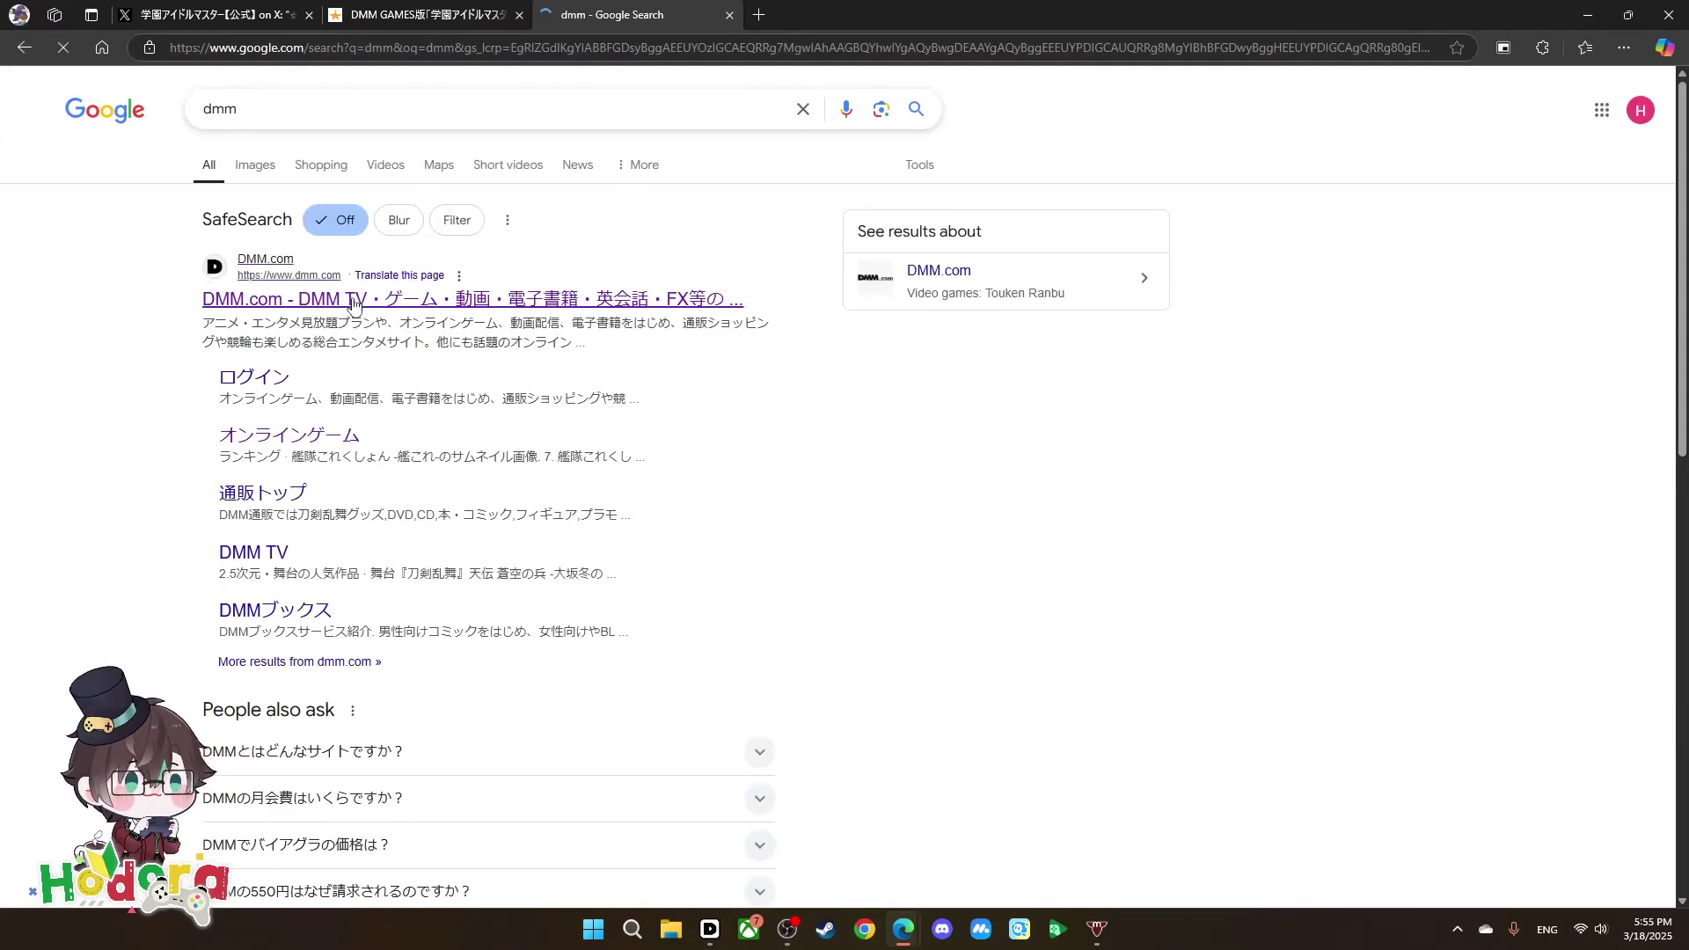
click(367, 310)
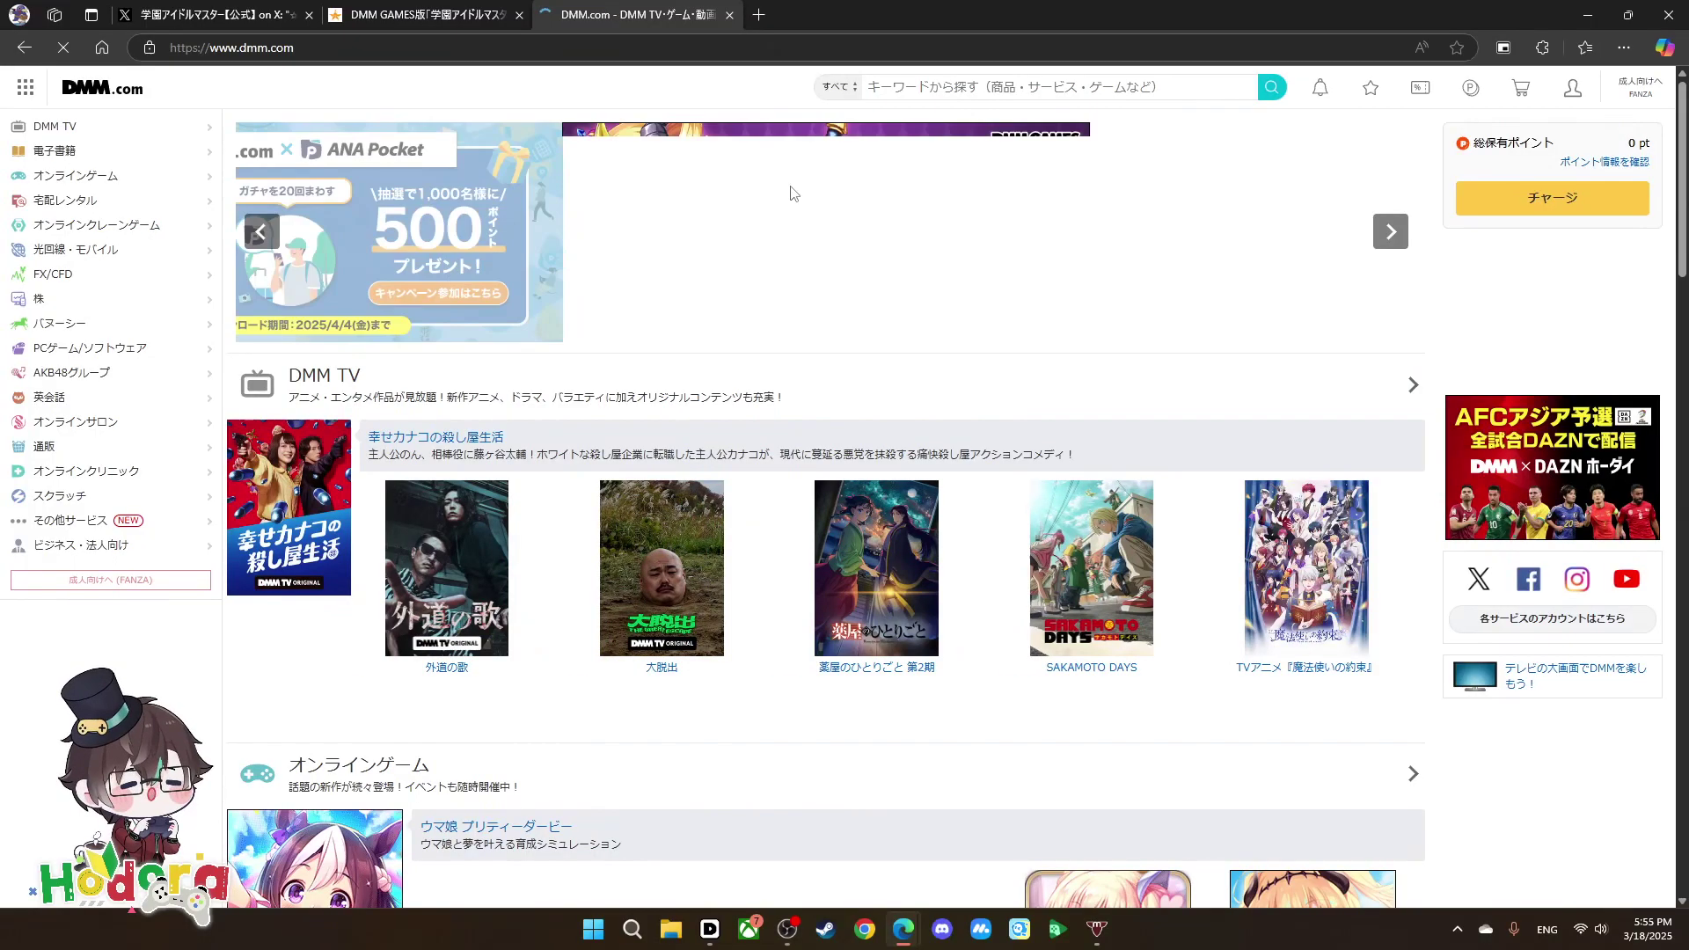
Sign out of the DMM.com account and open the DMMアカウント登録 signup page.
mouse_move(1526, 101)
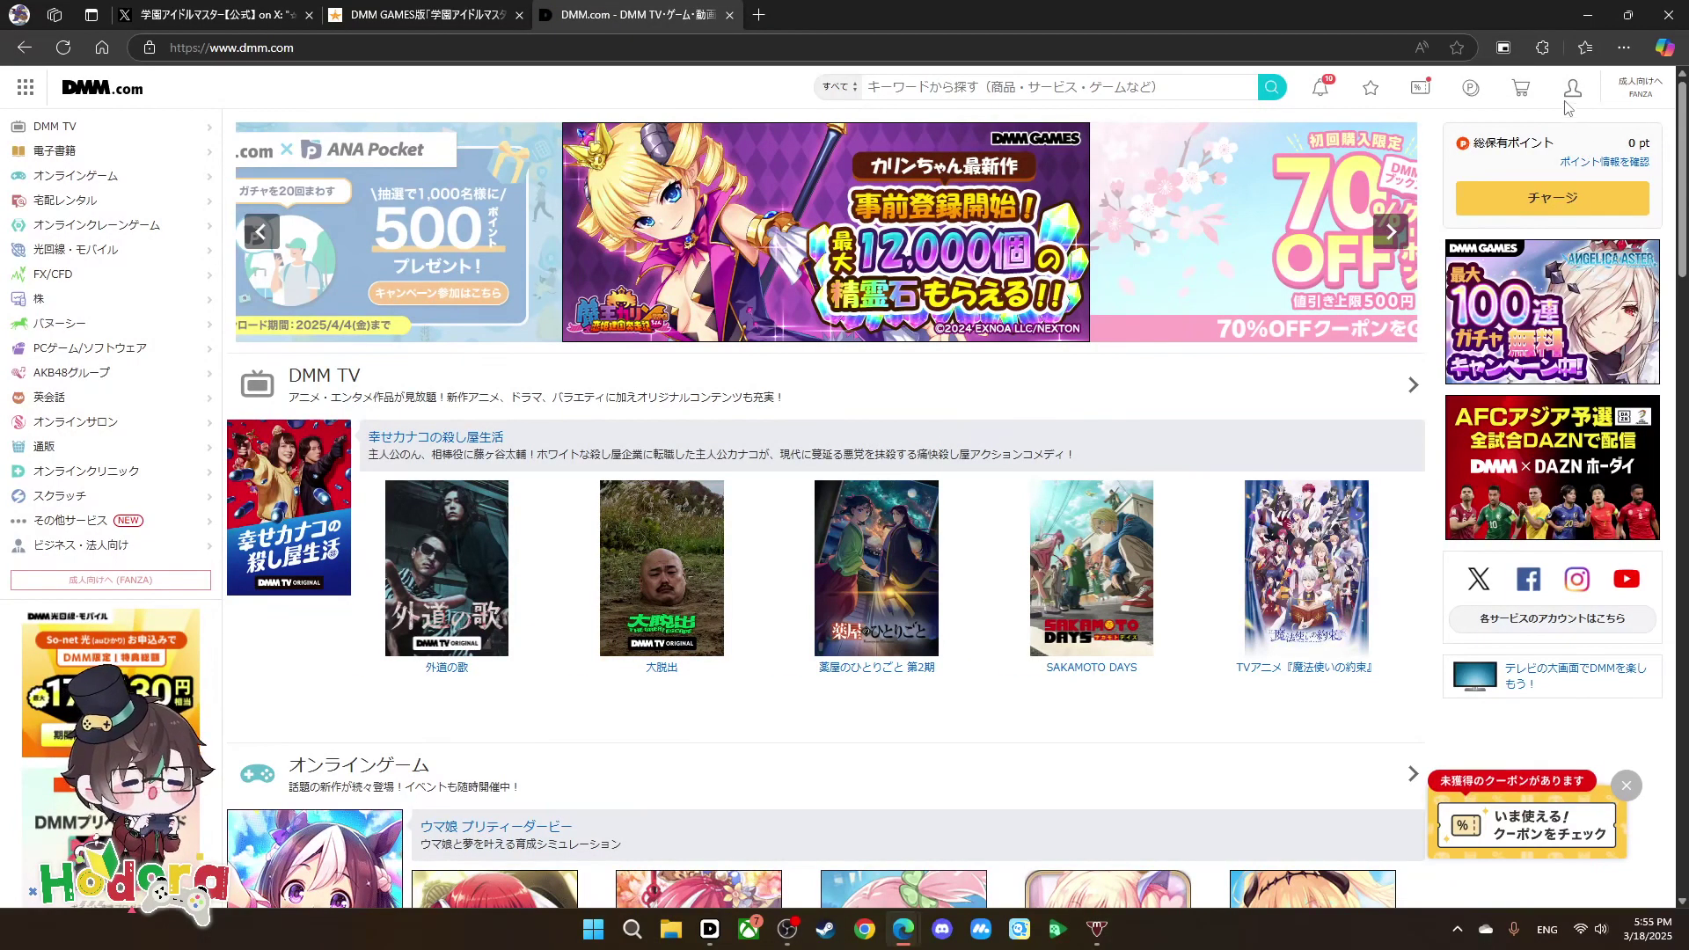
mouse_move(1572, 88)
click(1529, 431)
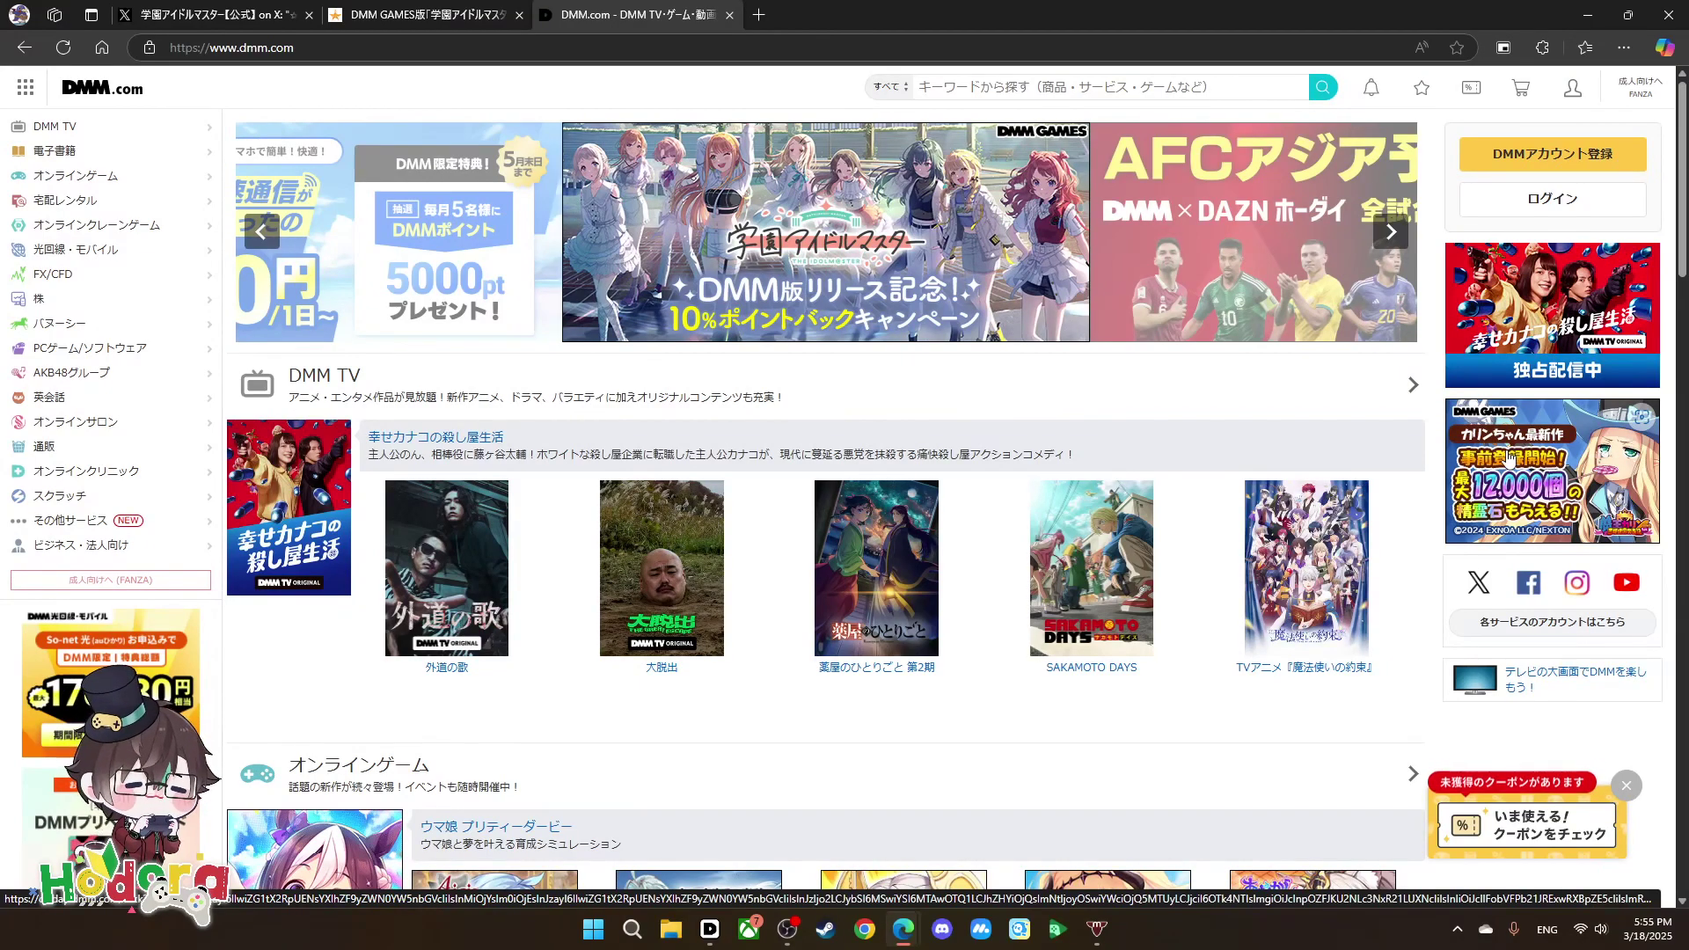
mouse_move(1572, 91)
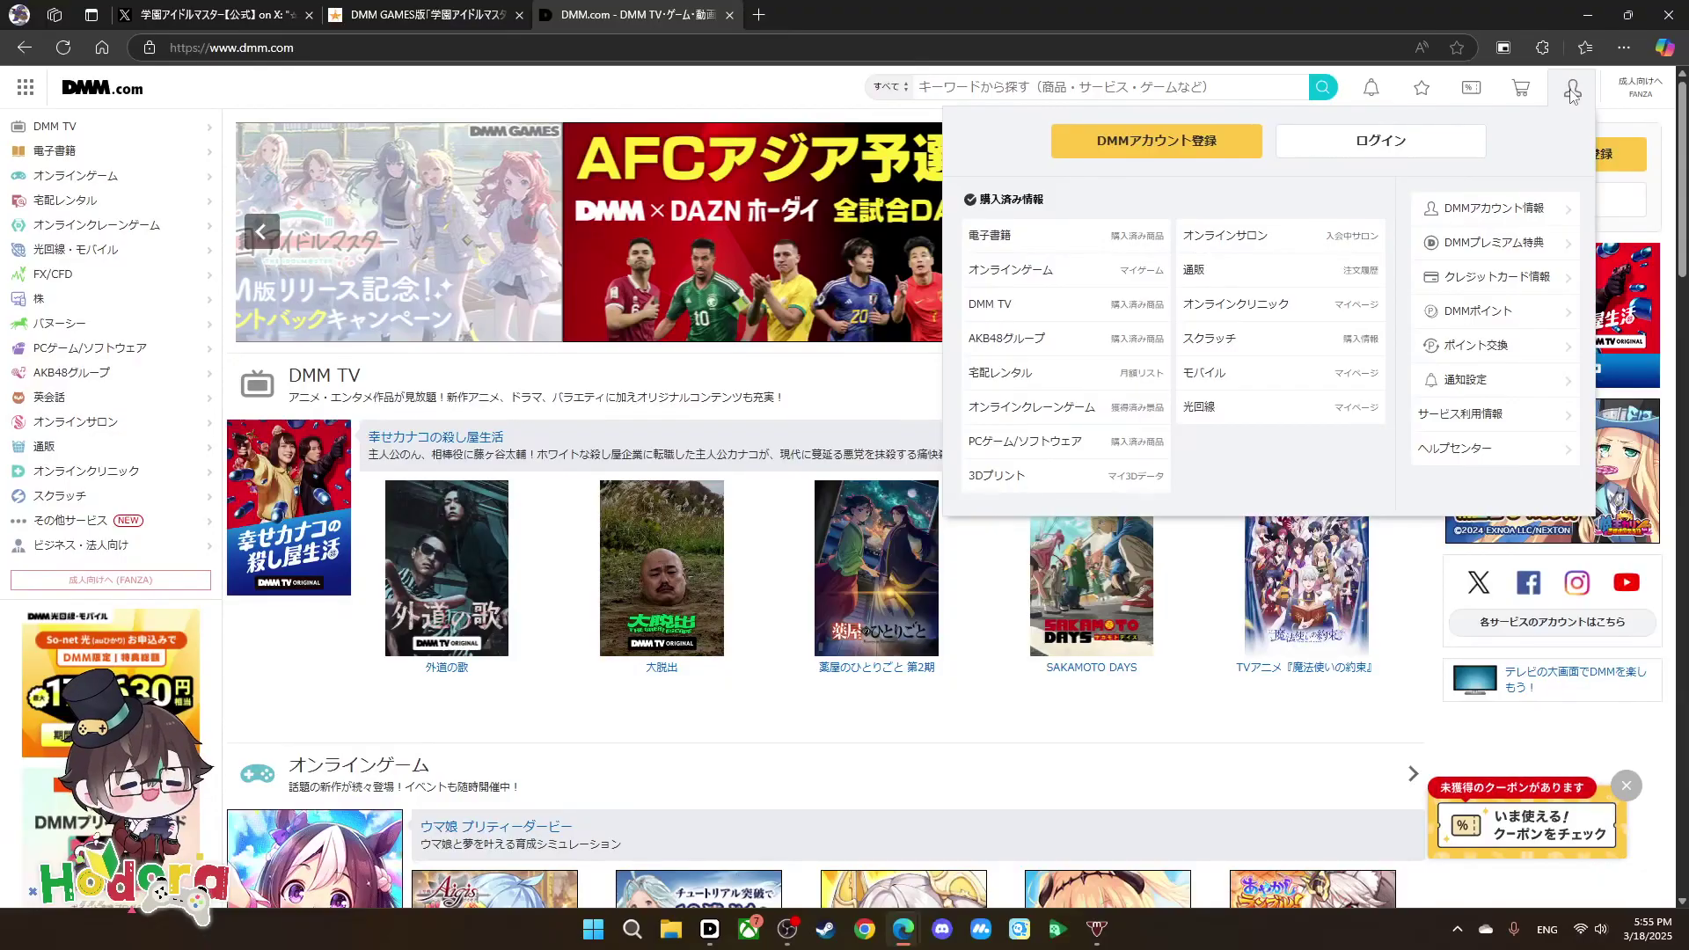
click(1193, 151)
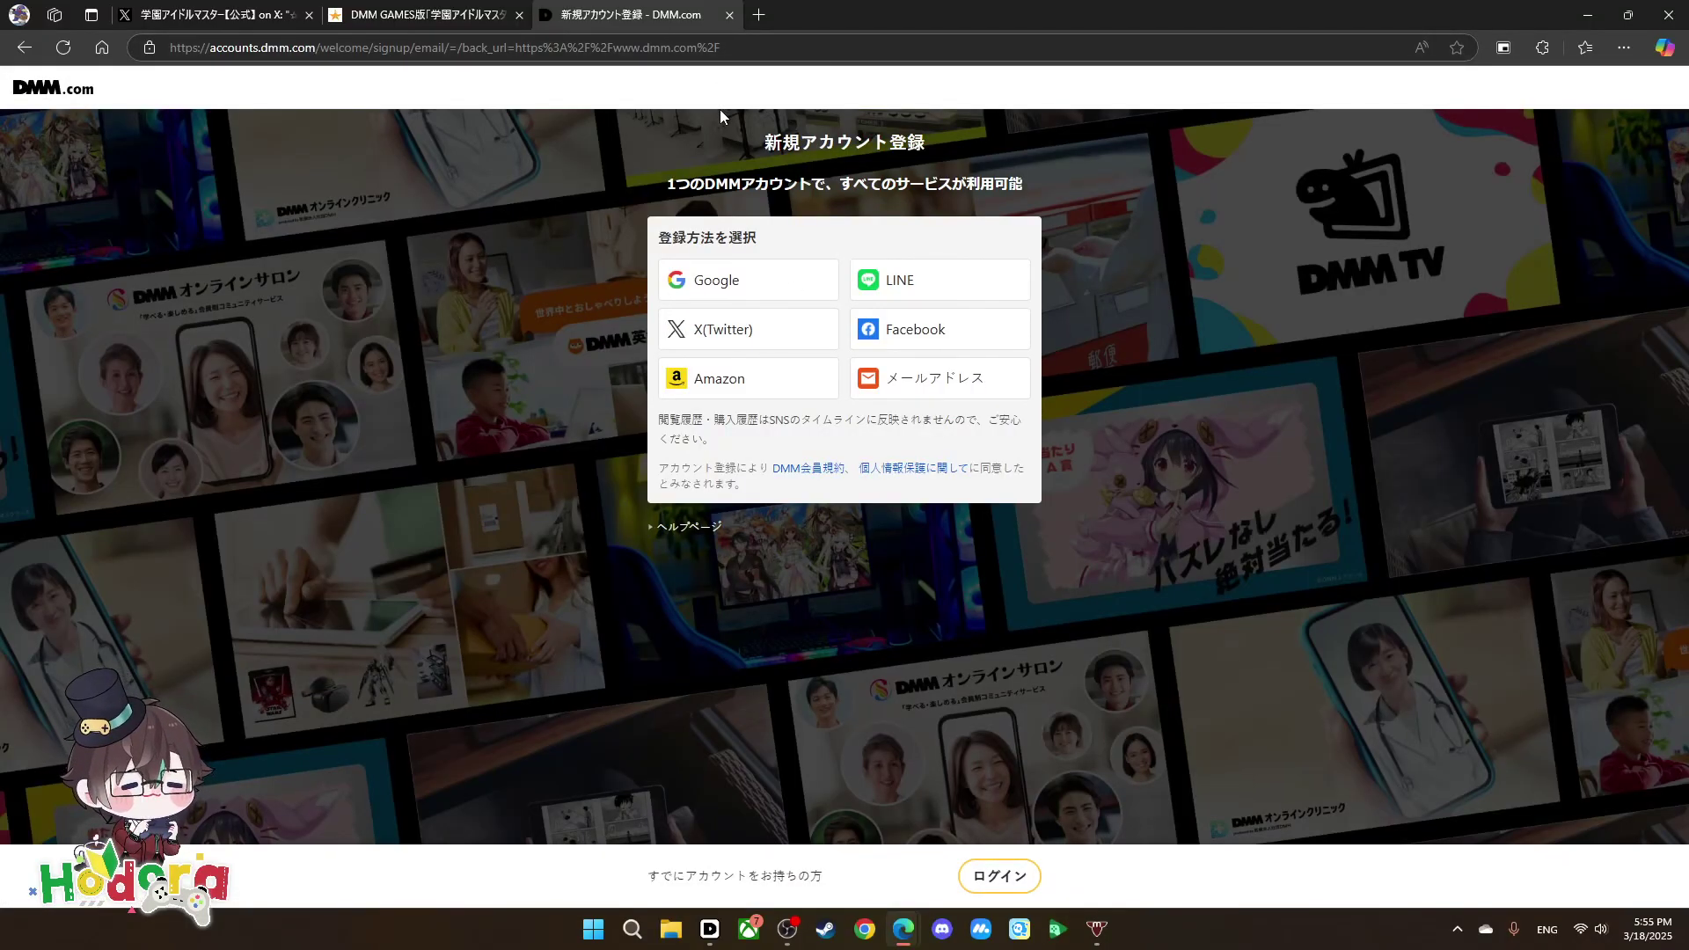
Close the signup tab, view 学園アイドルマスター in the DMM Game Player store, then return to マイゲーム.
click(729, 15)
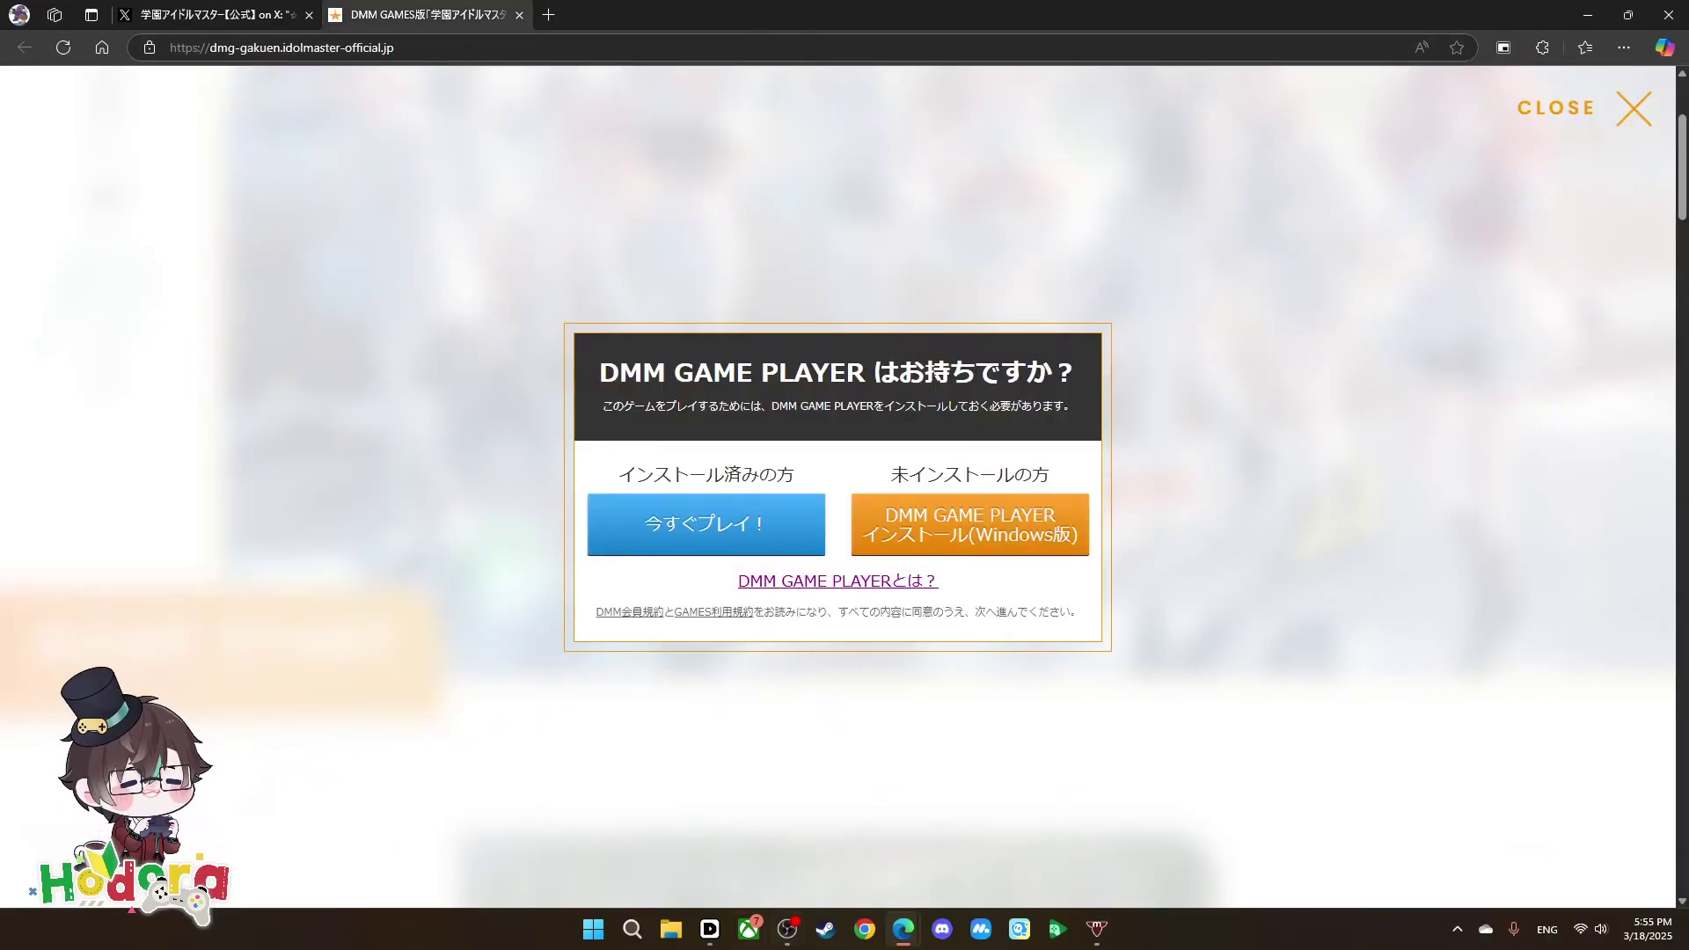
click(711, 931)
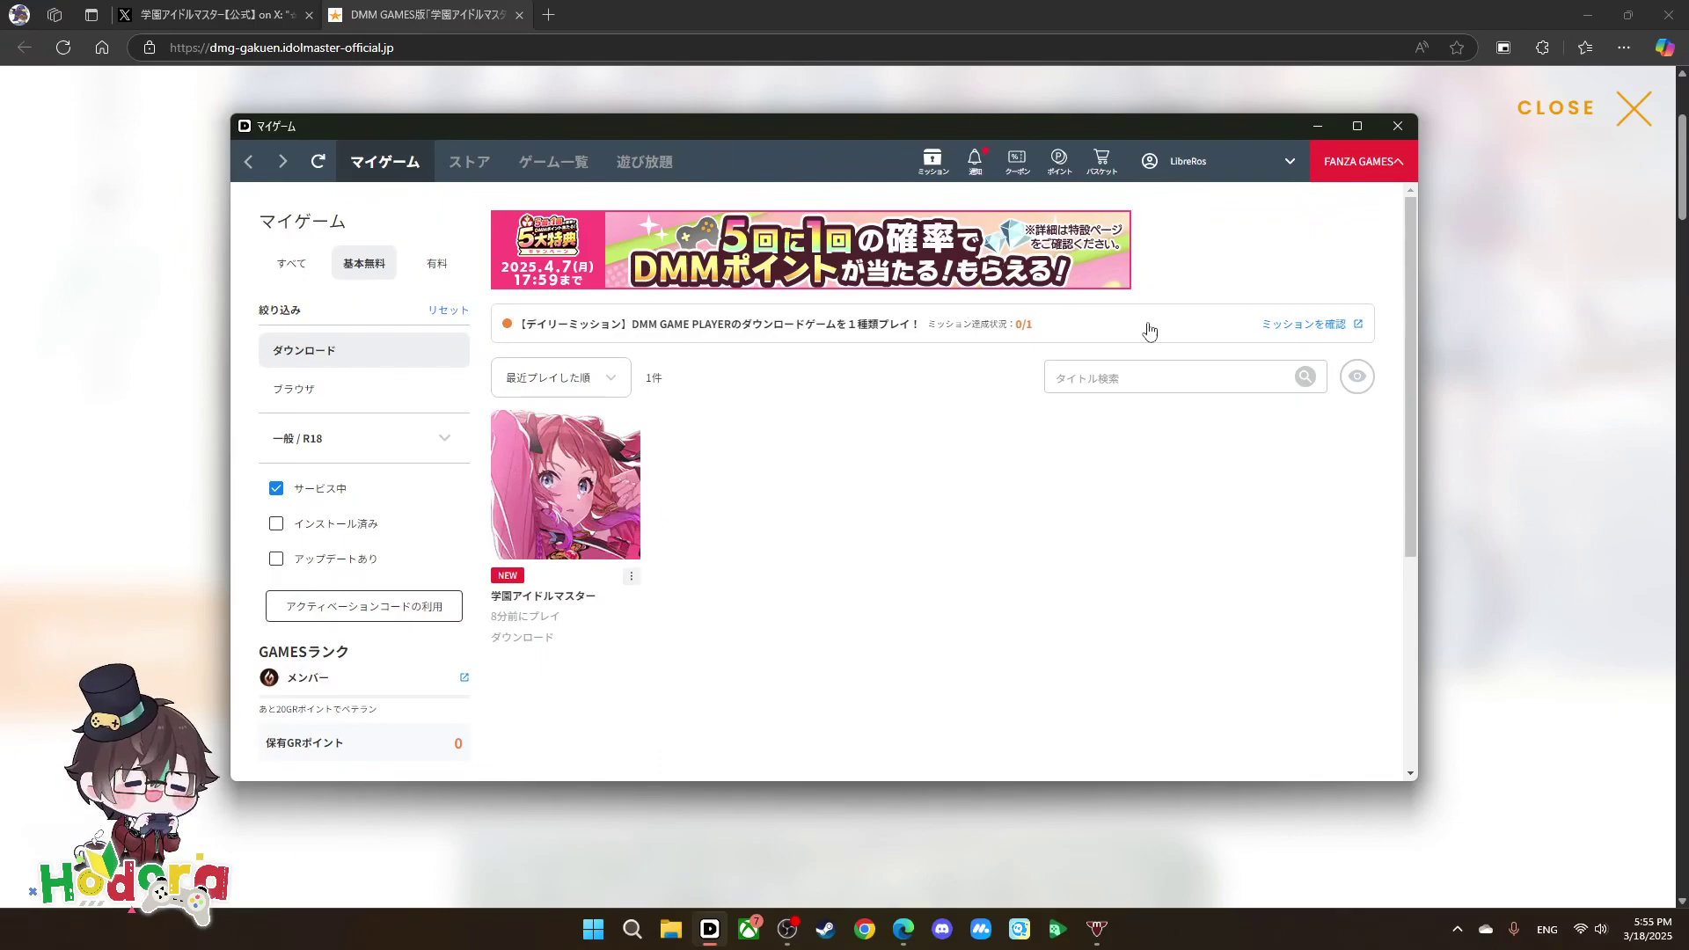
click(469, 161)
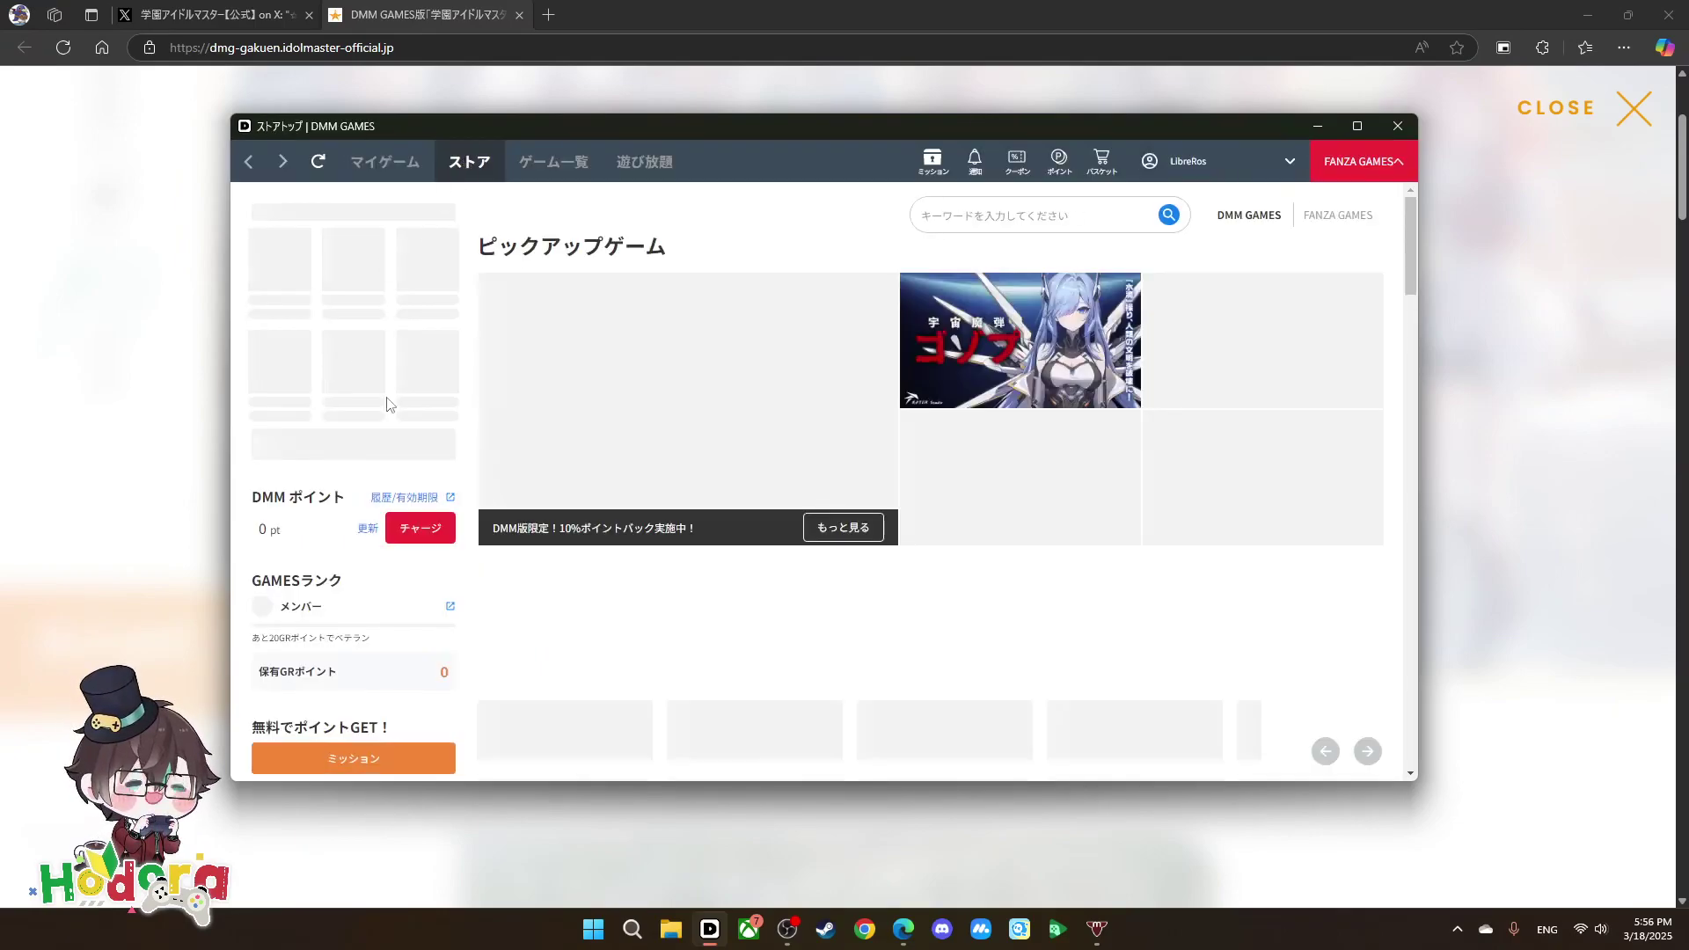
scroll(651, 563, down, 4)
scroll(651, 571, down, 5)
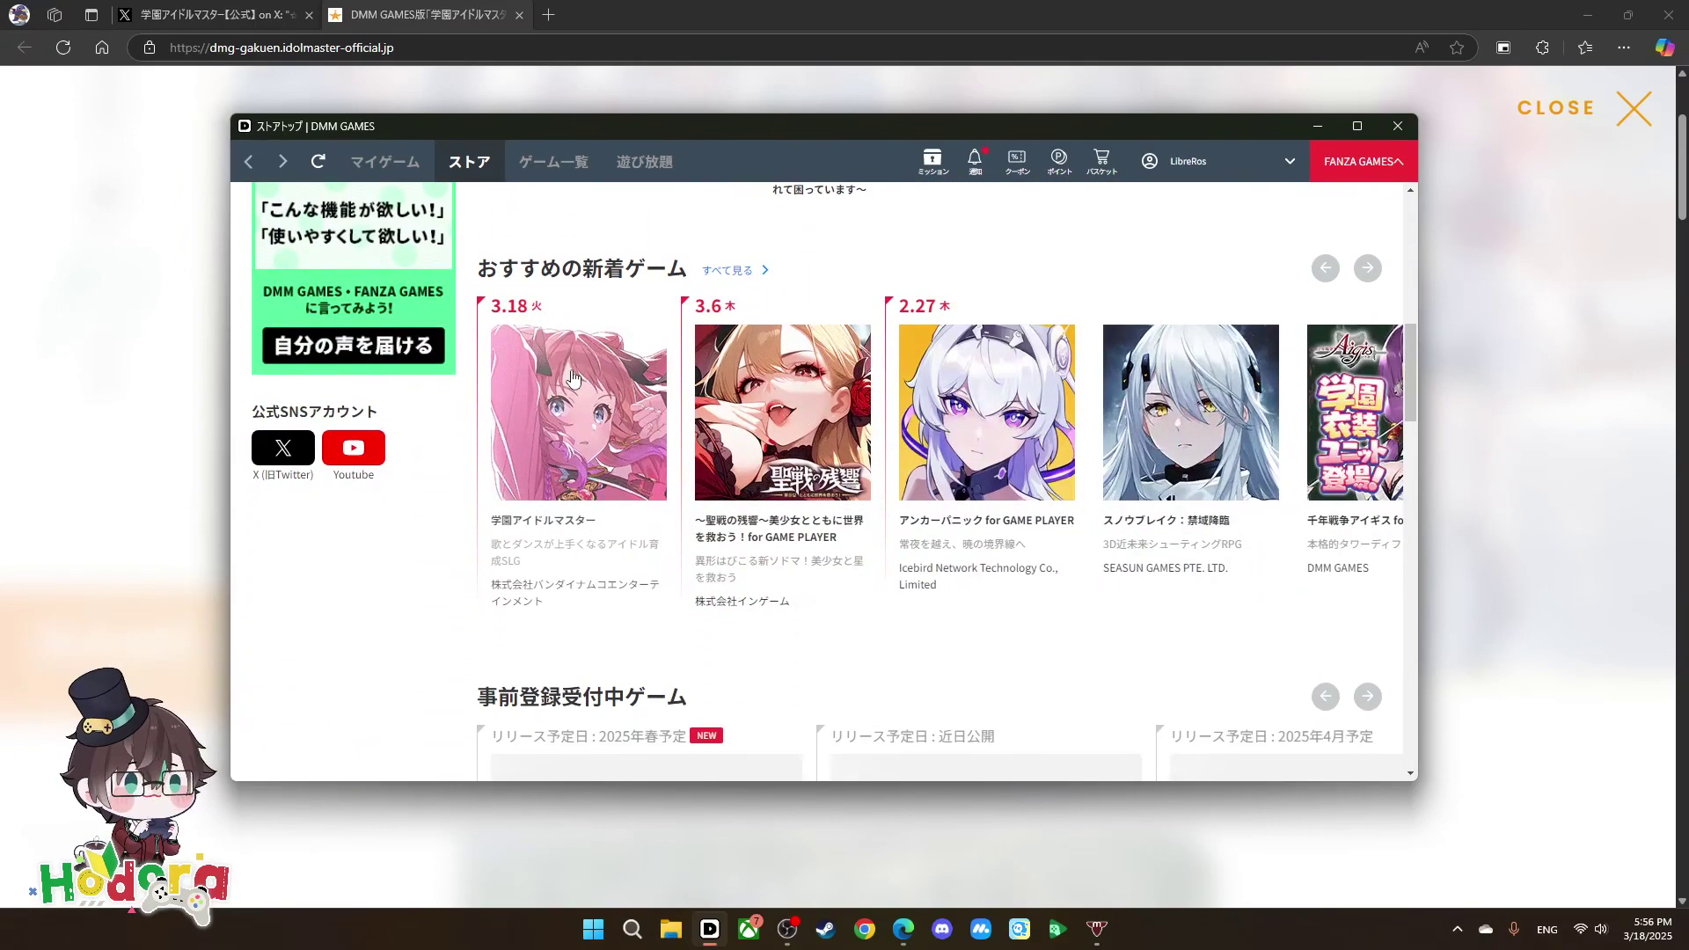
click(846, 757)
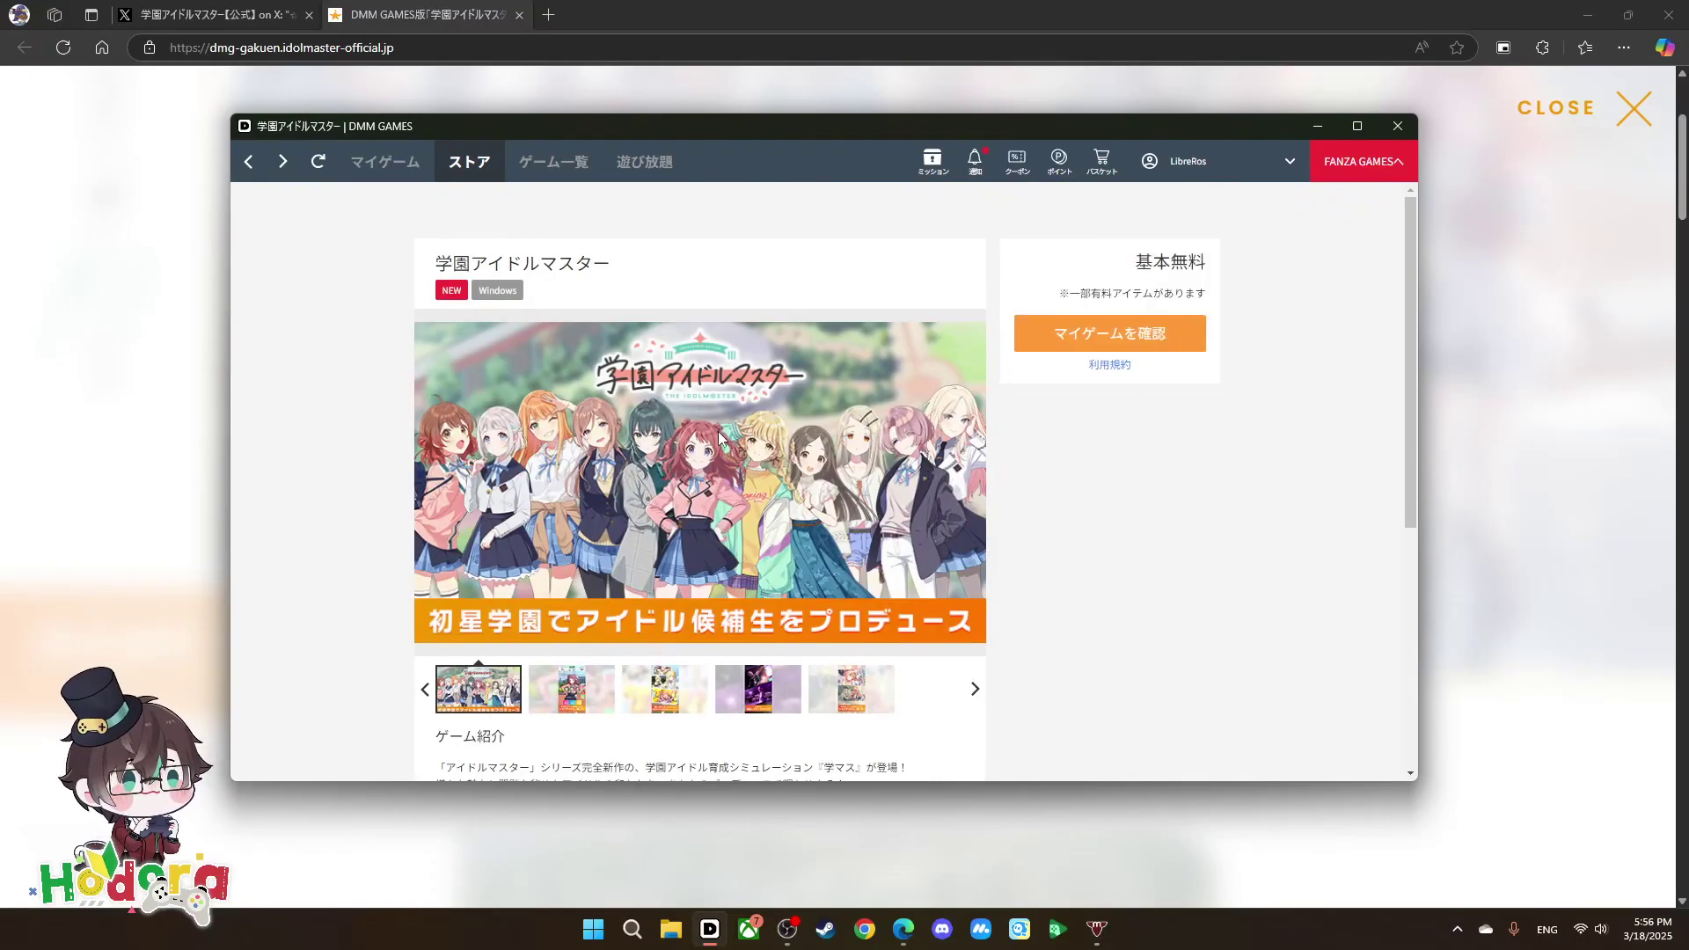
click(385, 162)
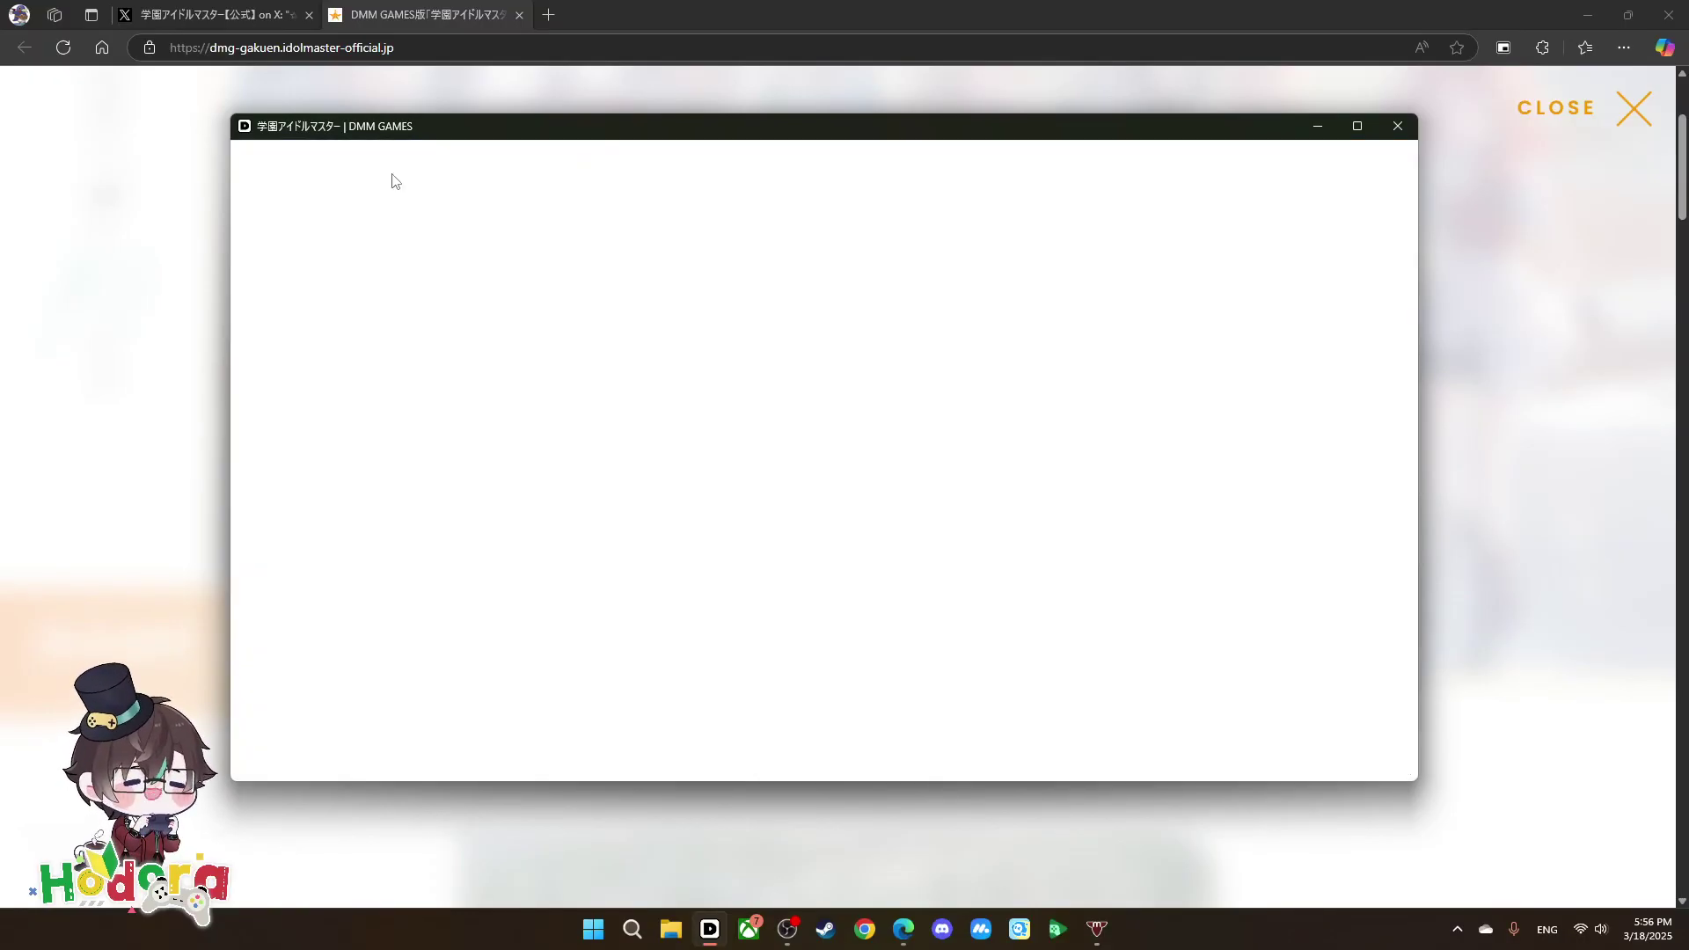
mouse_move(567, 506)
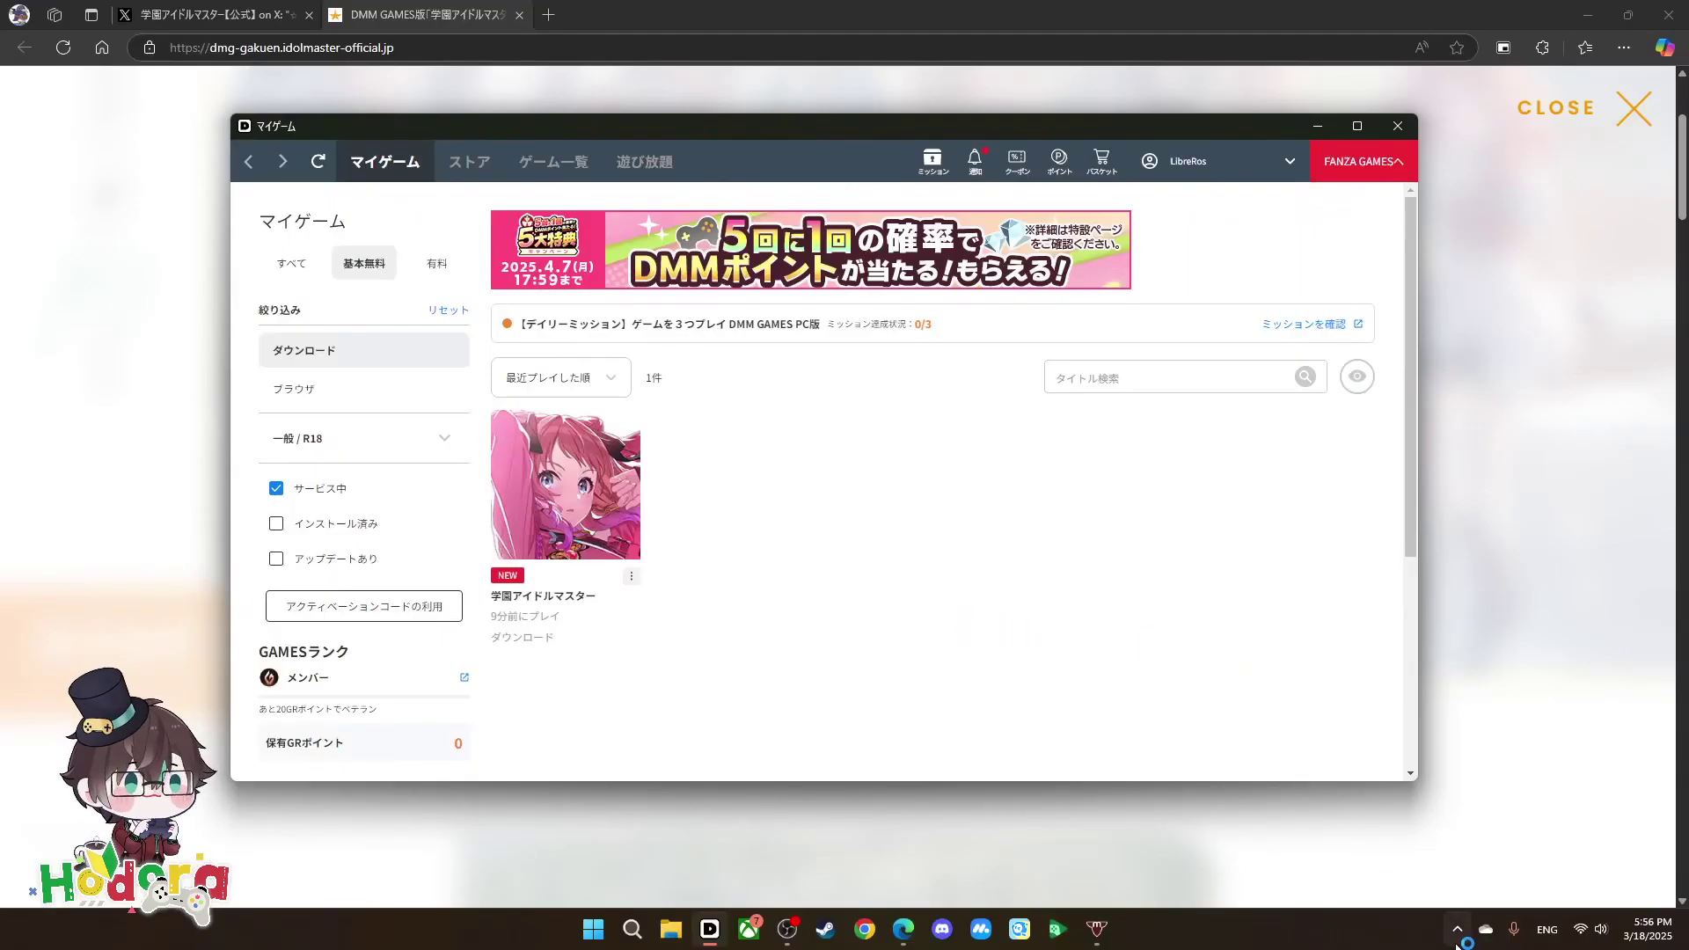
Disconnect the active NasuVPN profile from the OpenVPN tray menu.
click(1456, 930)
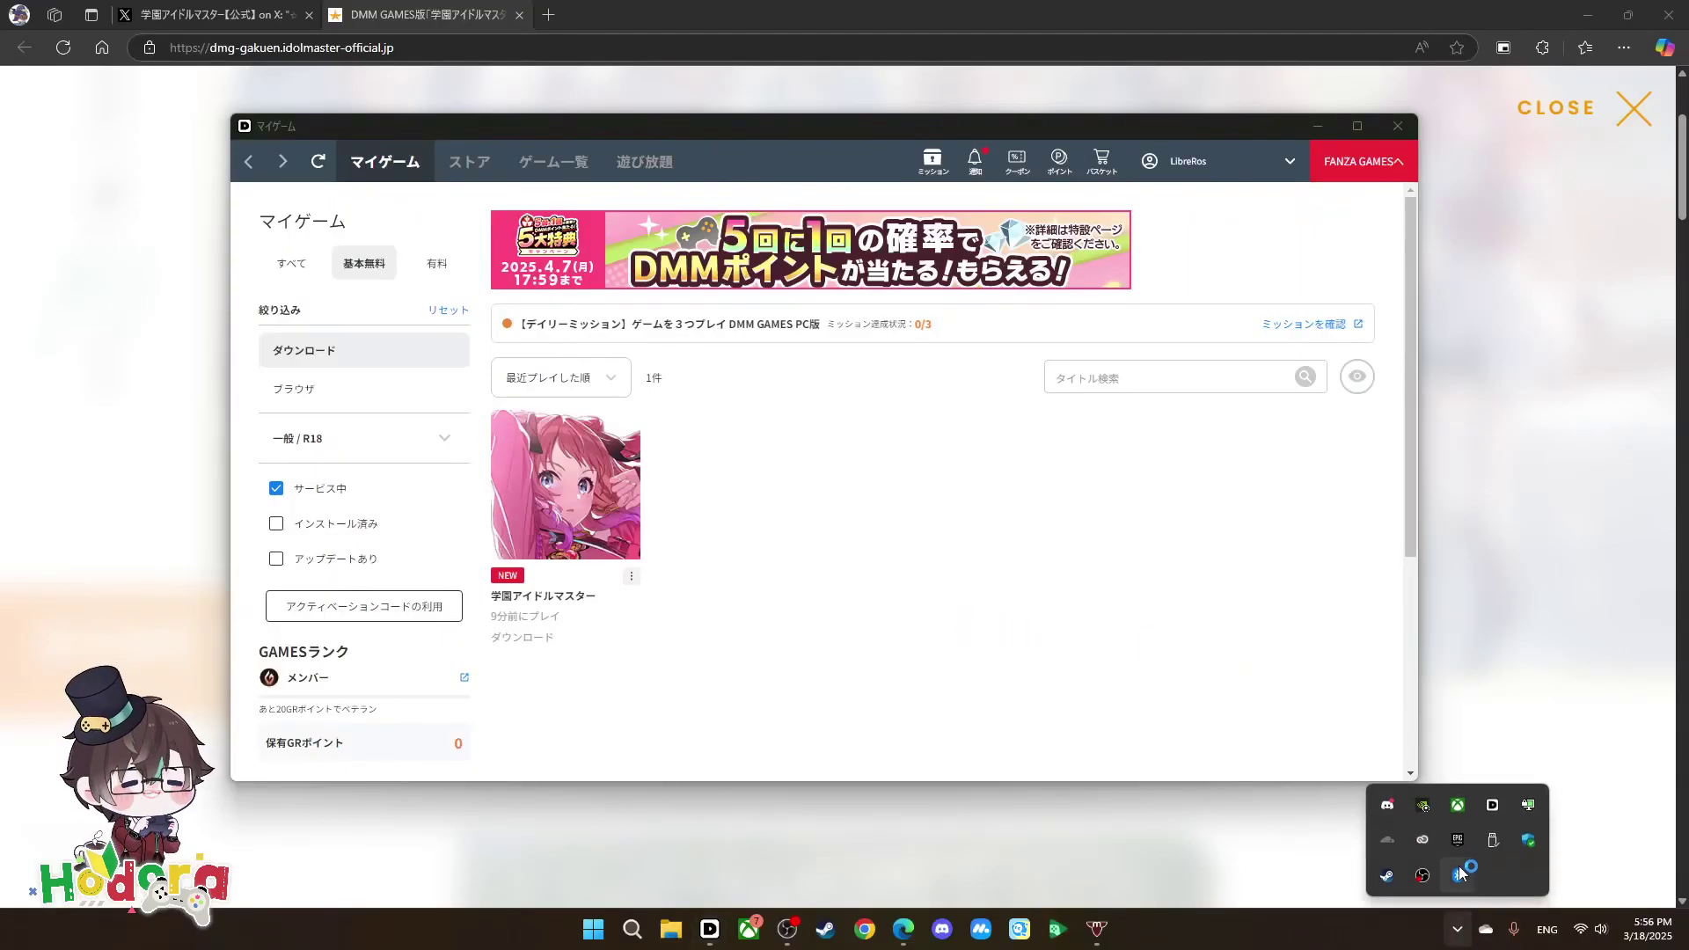
right_click(1493, 807)
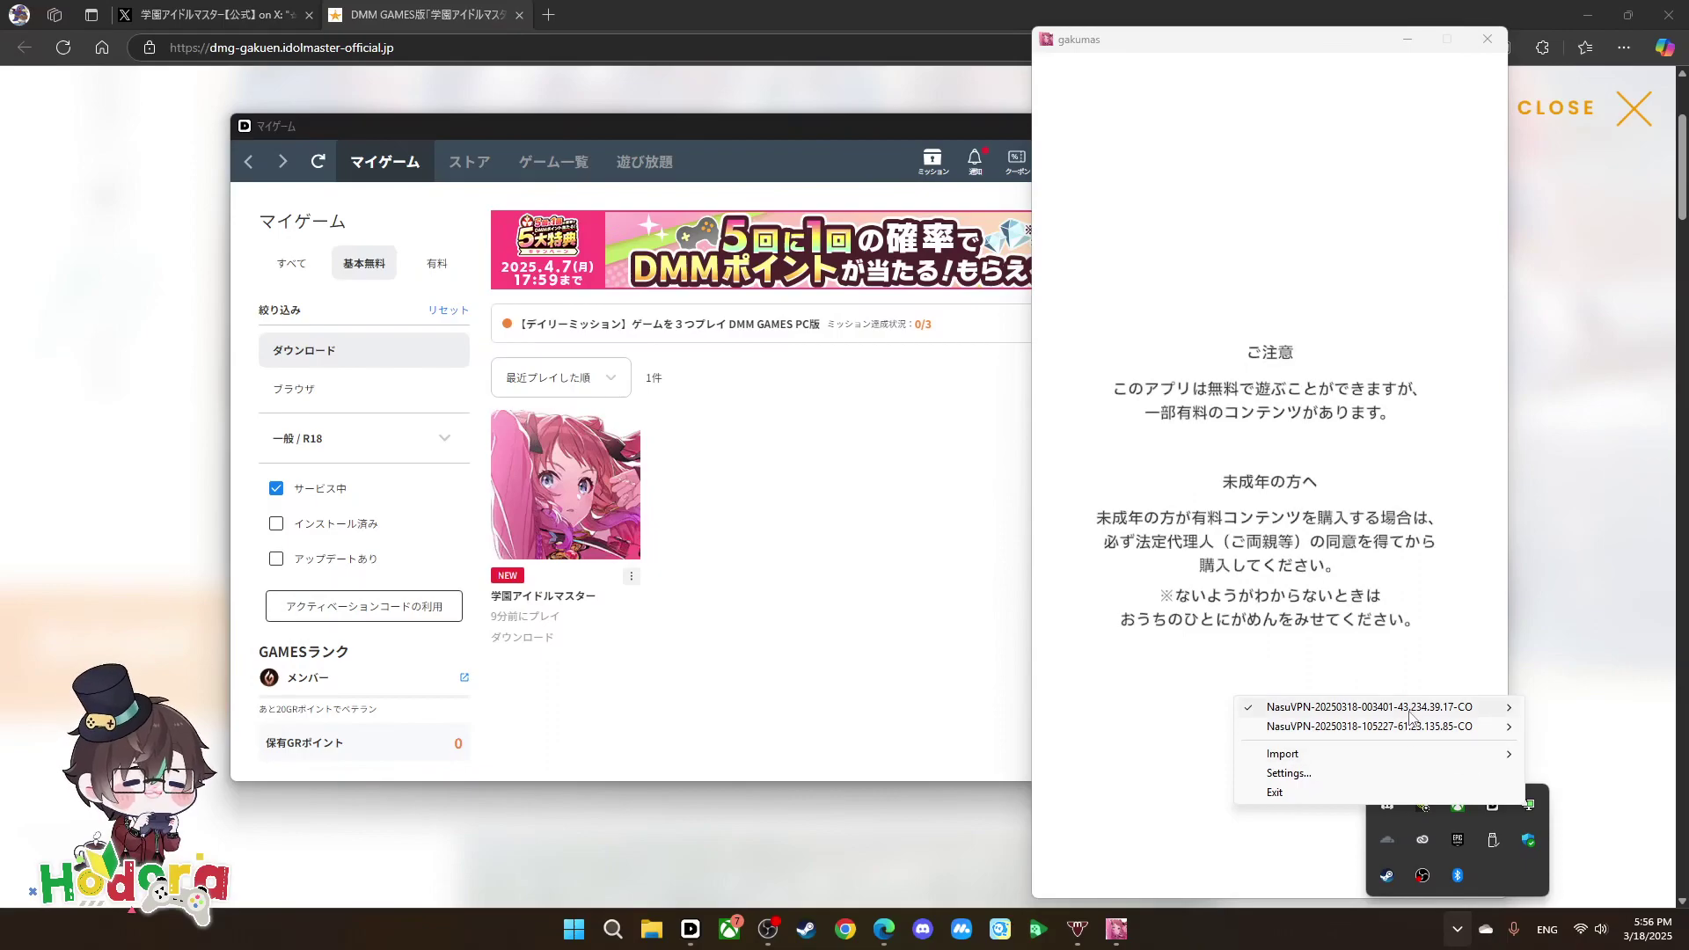
mouse_move(1366, 711)
click(1179, 727)
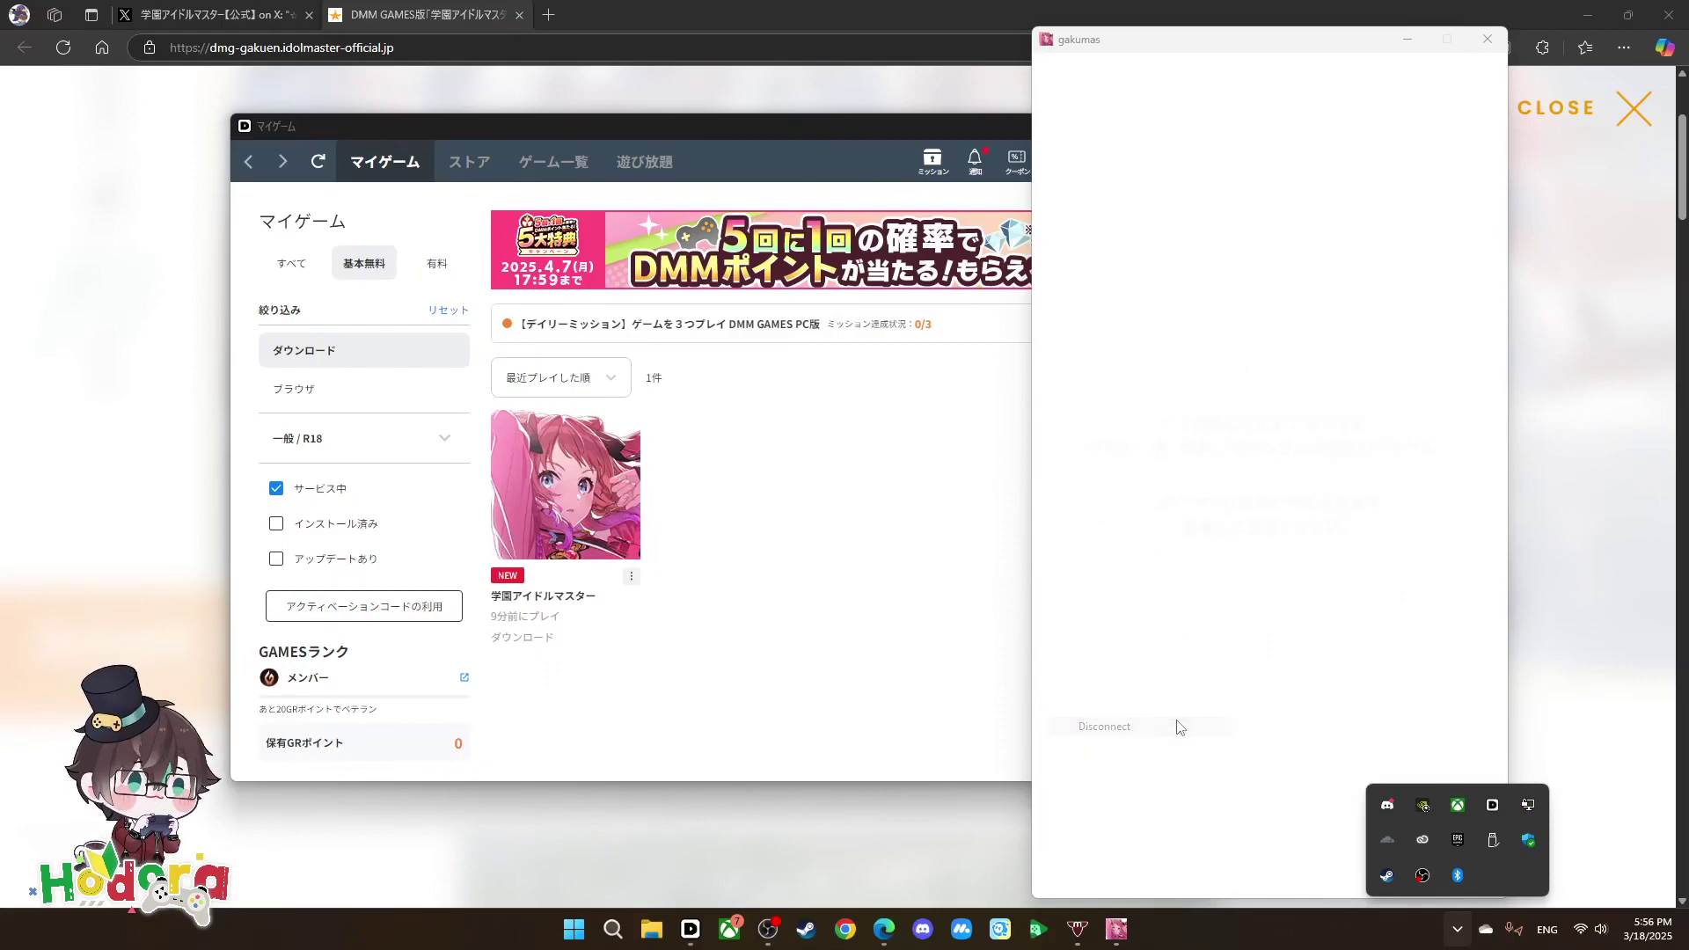
click(1457, 938)
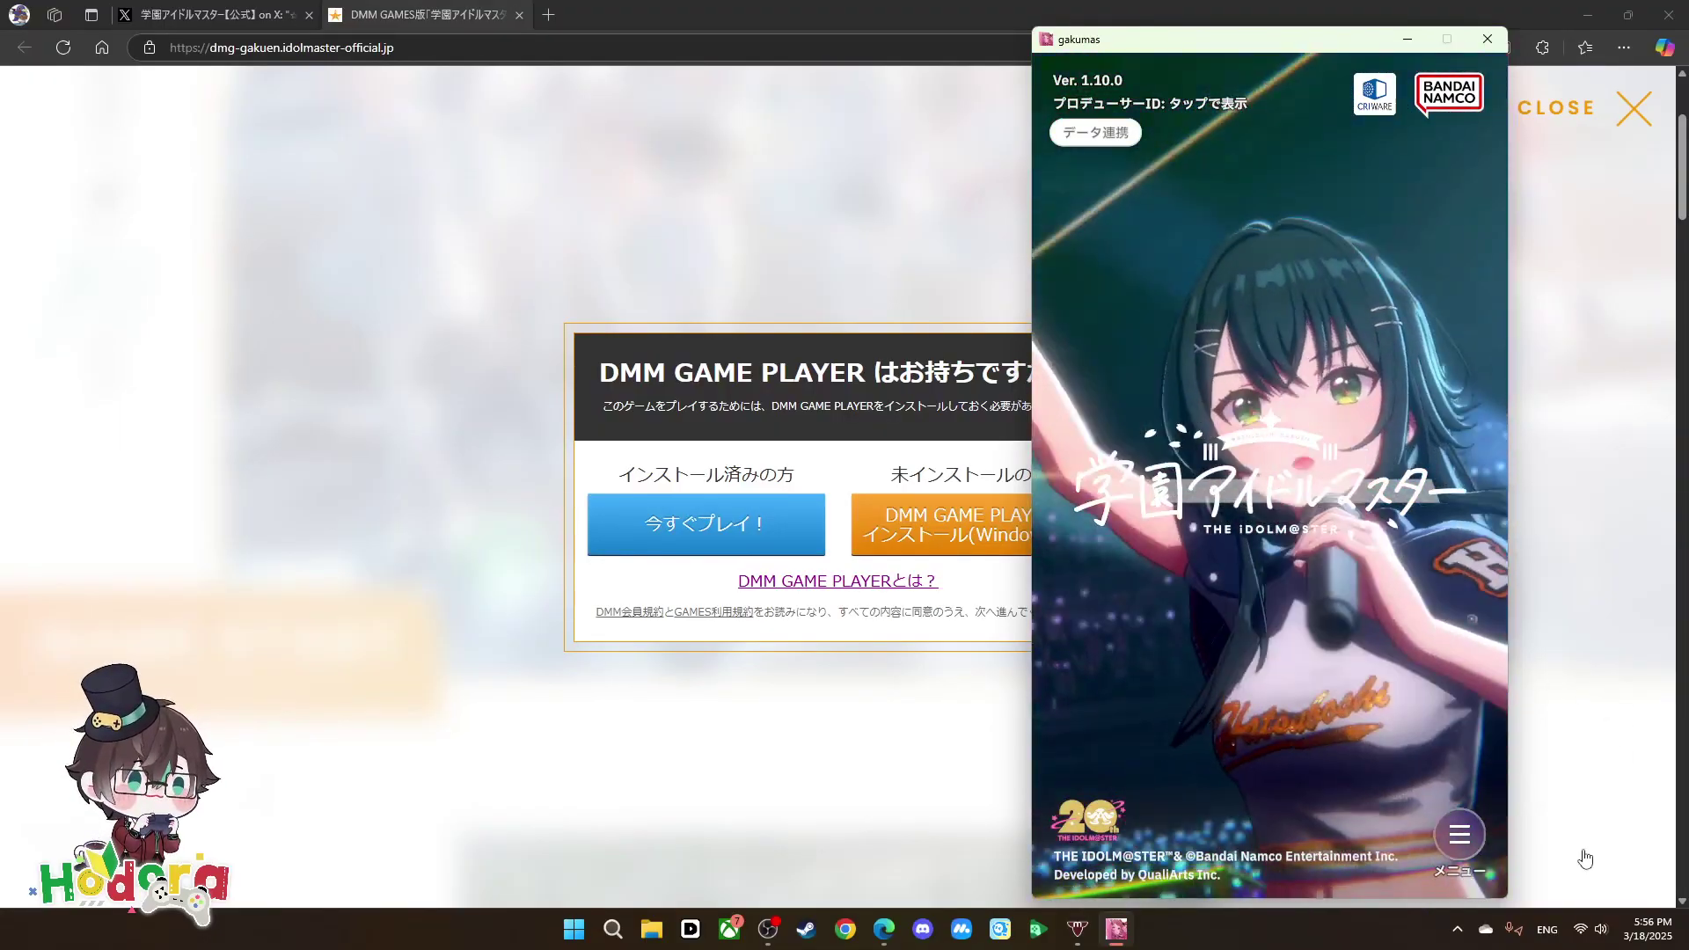
Start the game from the title screen, close Edge's DMM GAMES tab, and reposition the game window.
click(1176, 704)
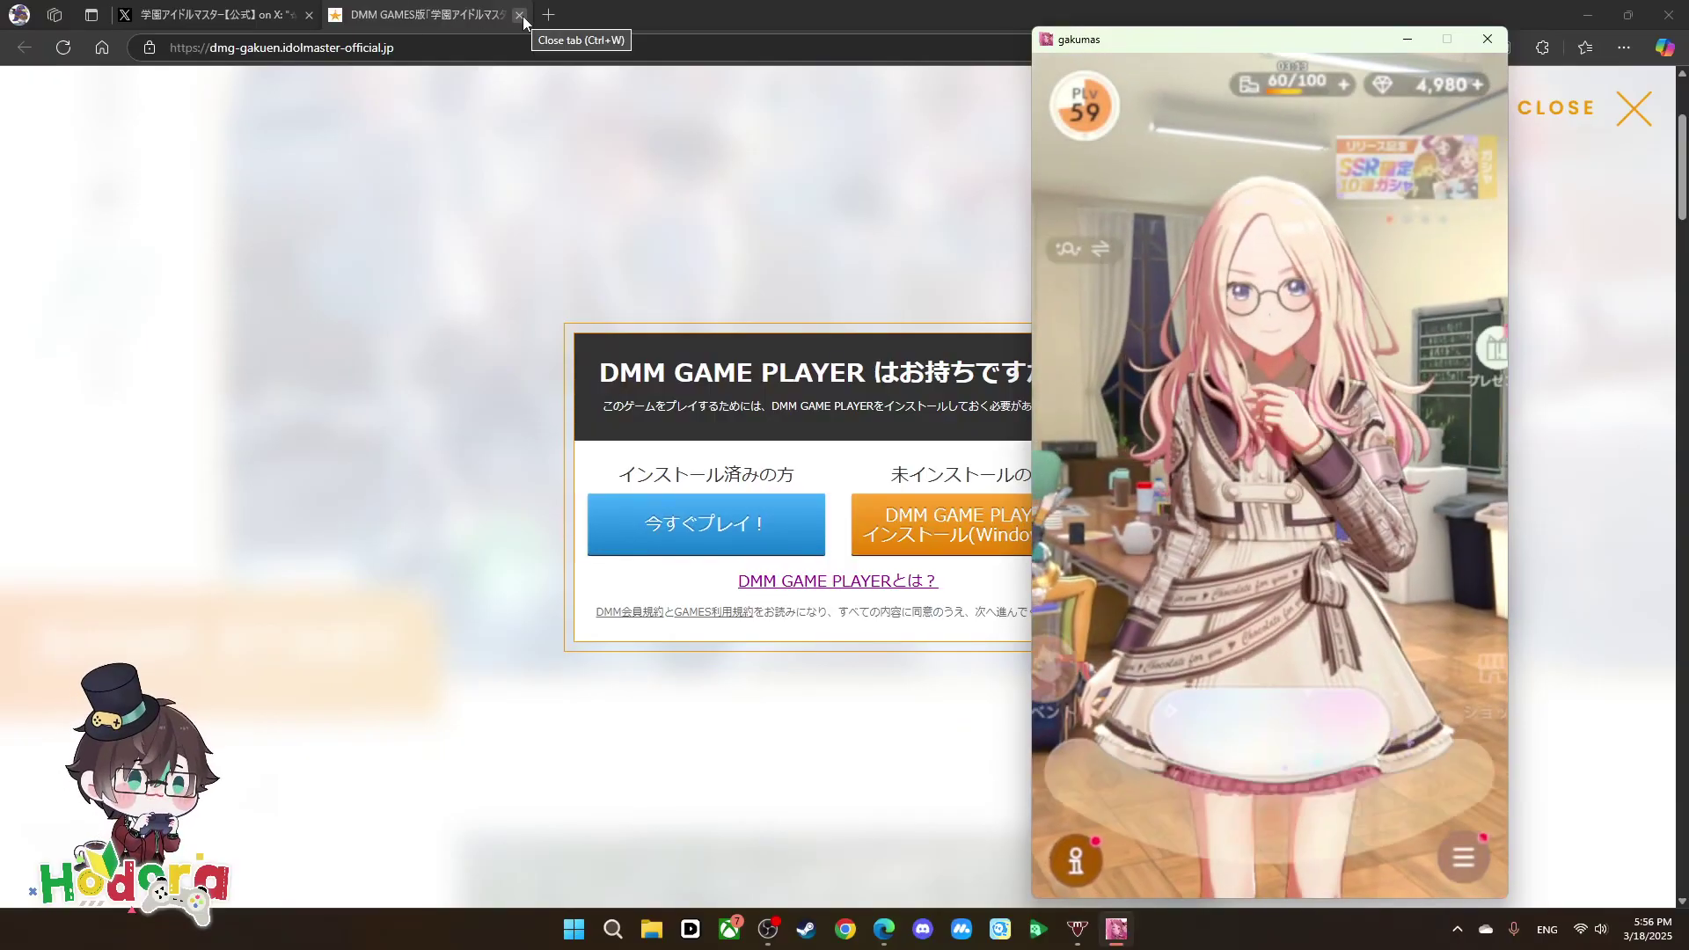
click(521, 15)
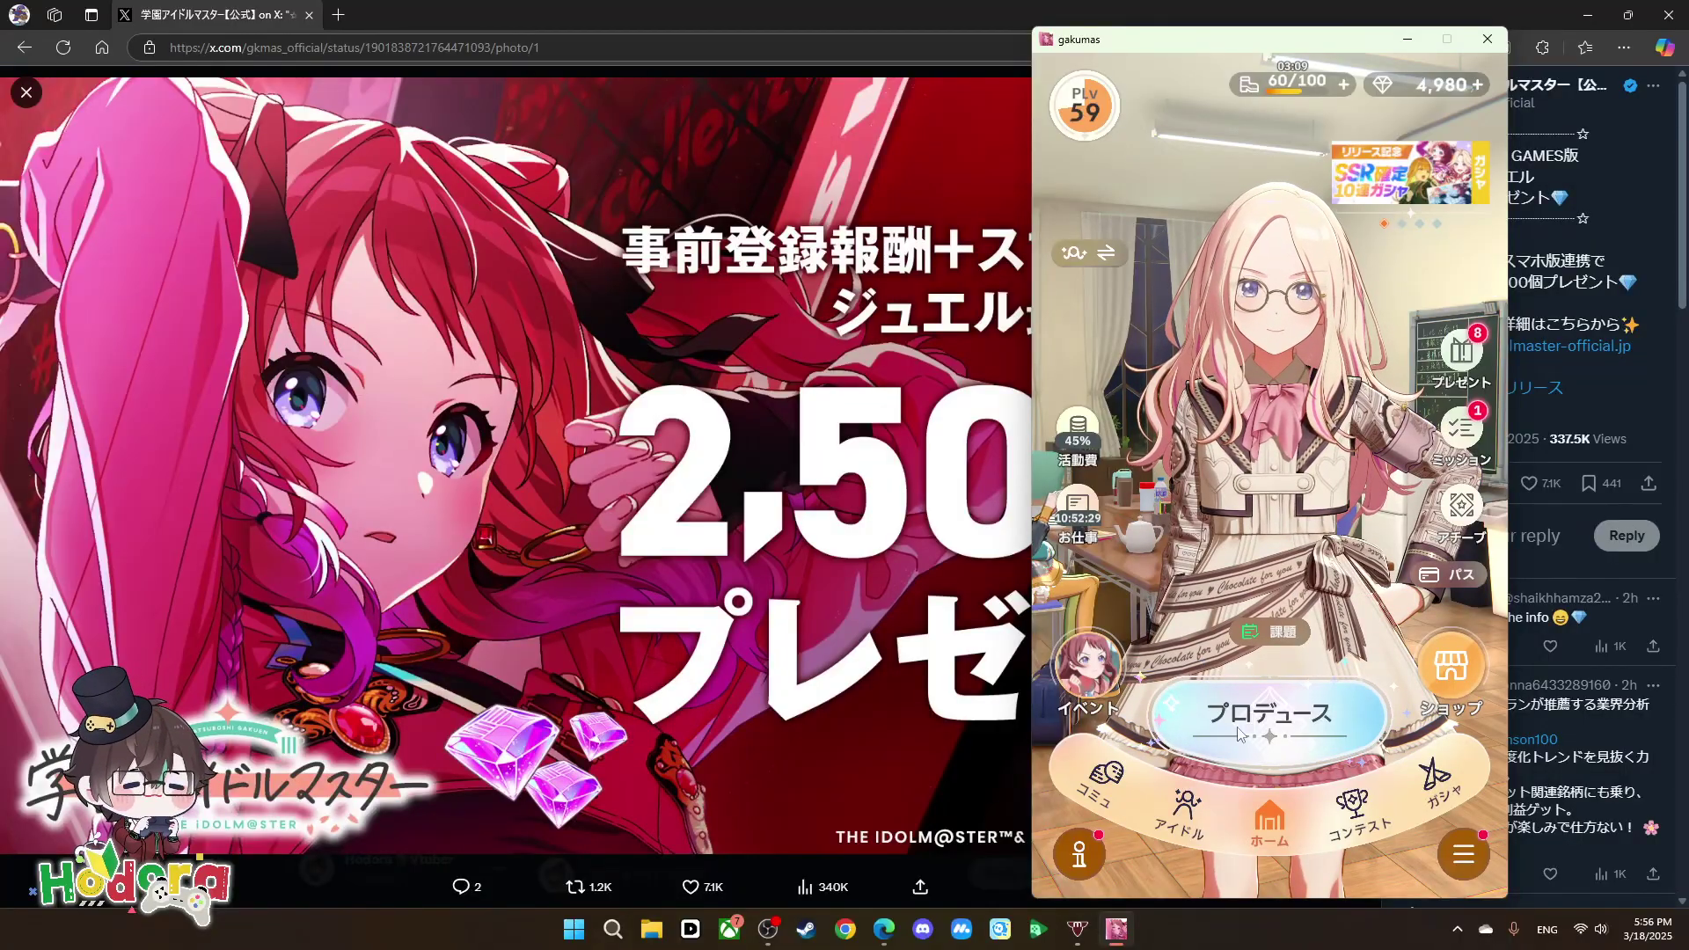
drag(1212, 47, 1251, 51)
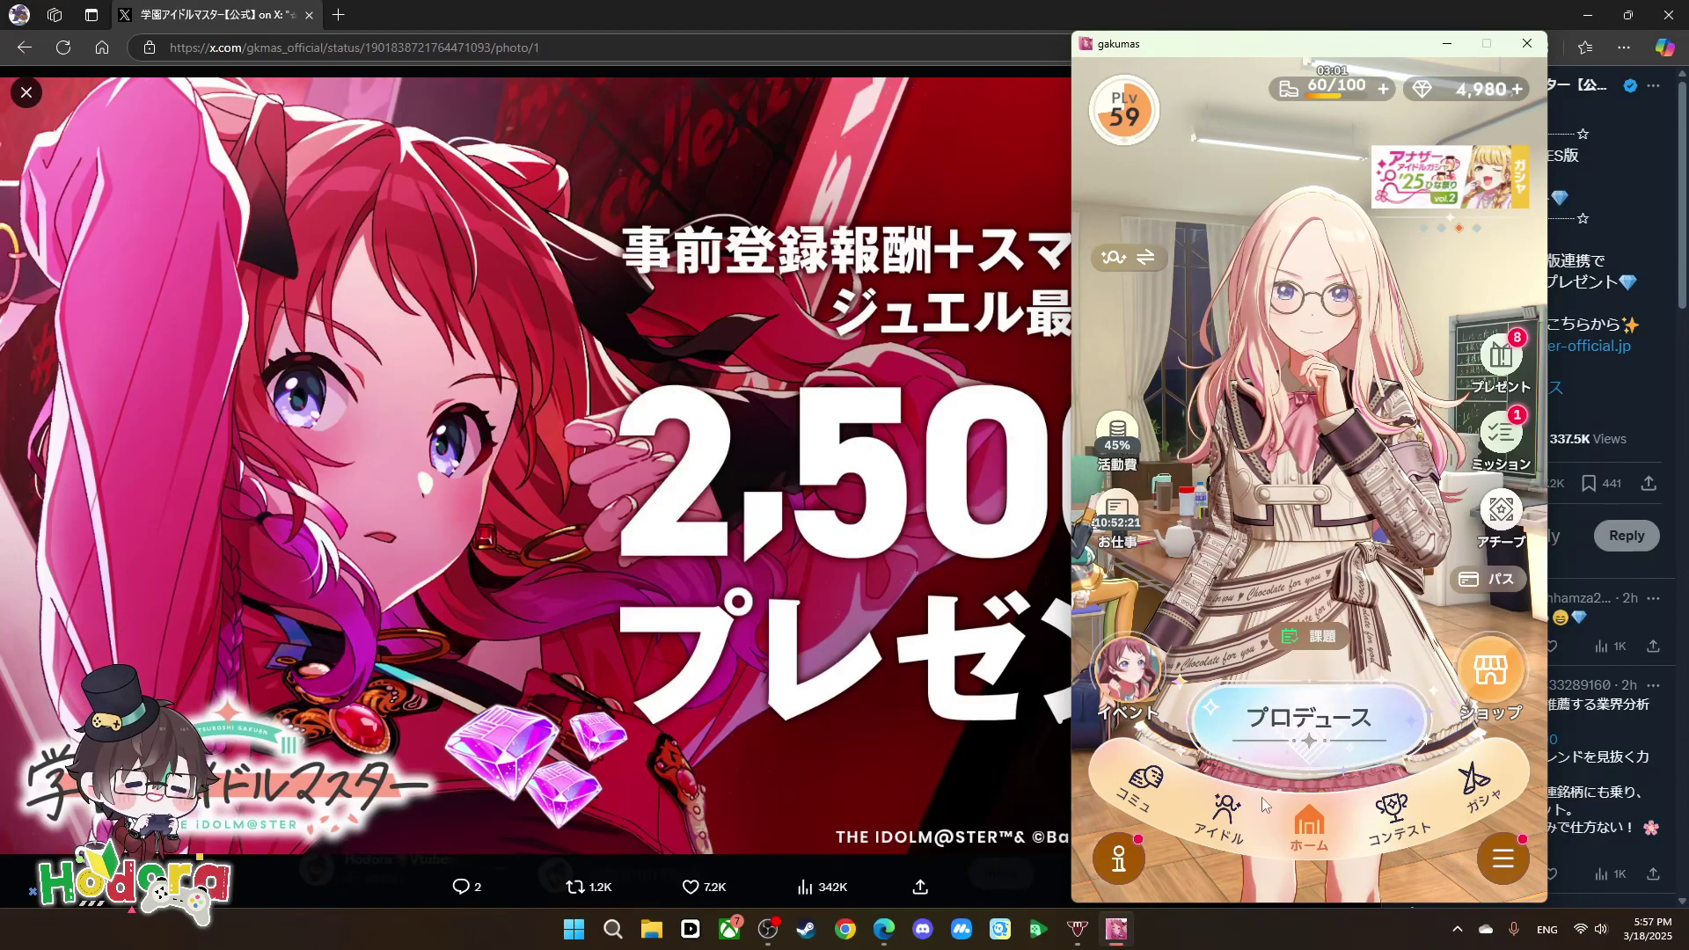
Return to the title screen through the game menu's タイトル option.
click(1510, 871)
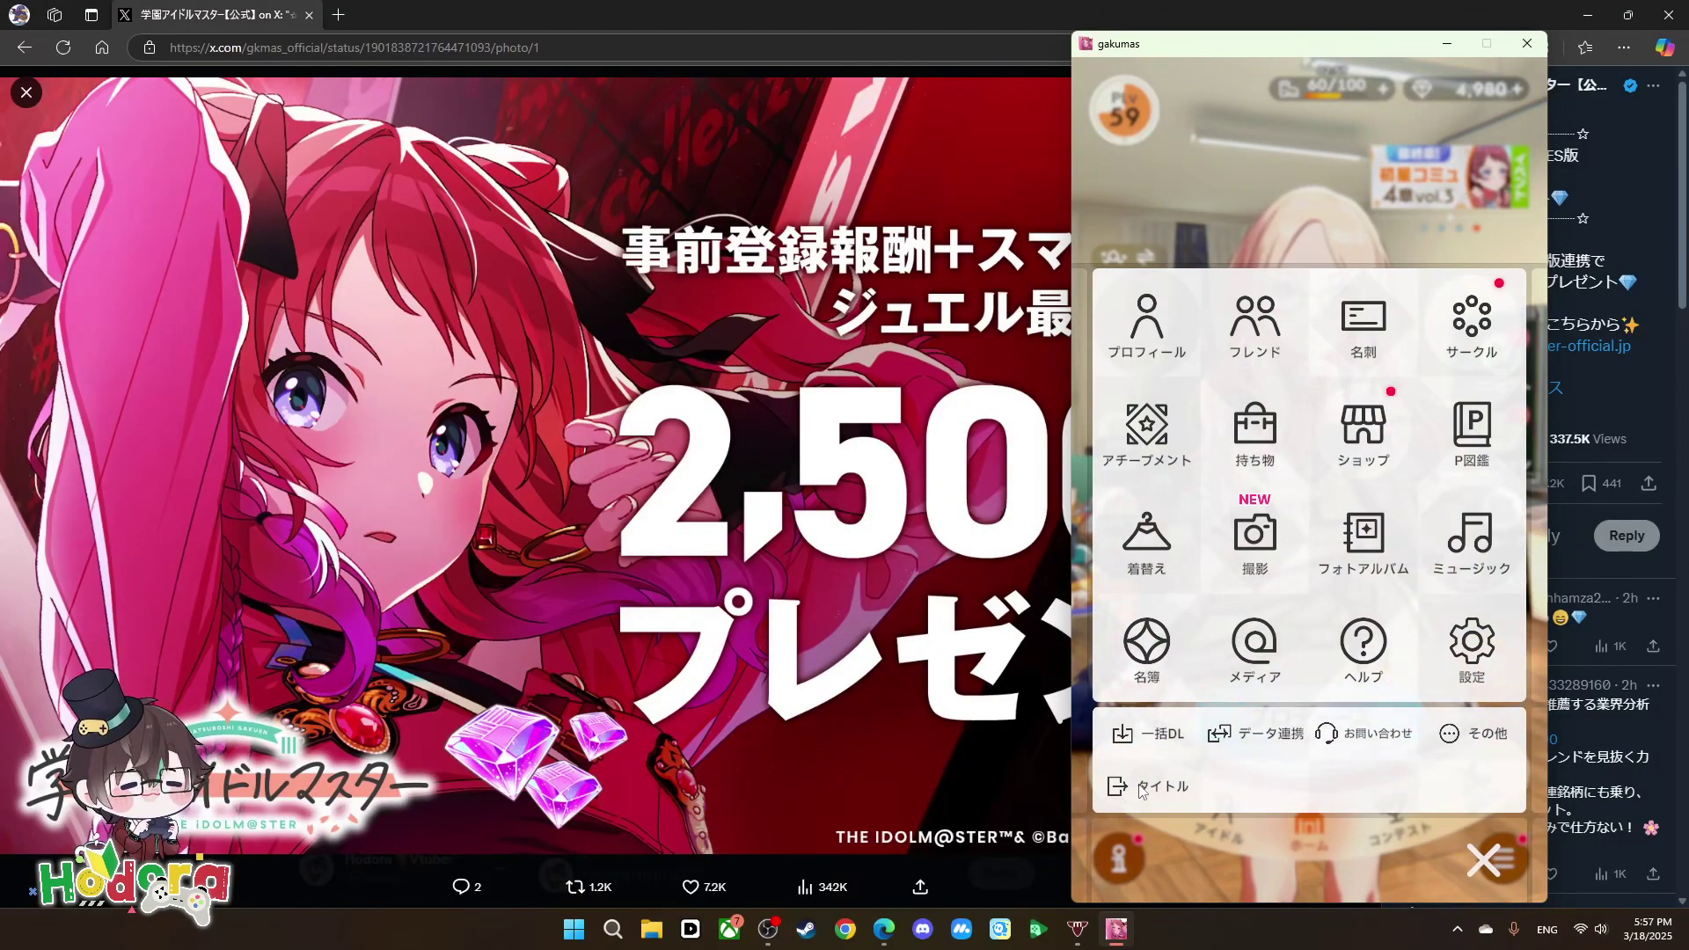
click(1141, 789)
click(1382, 805)
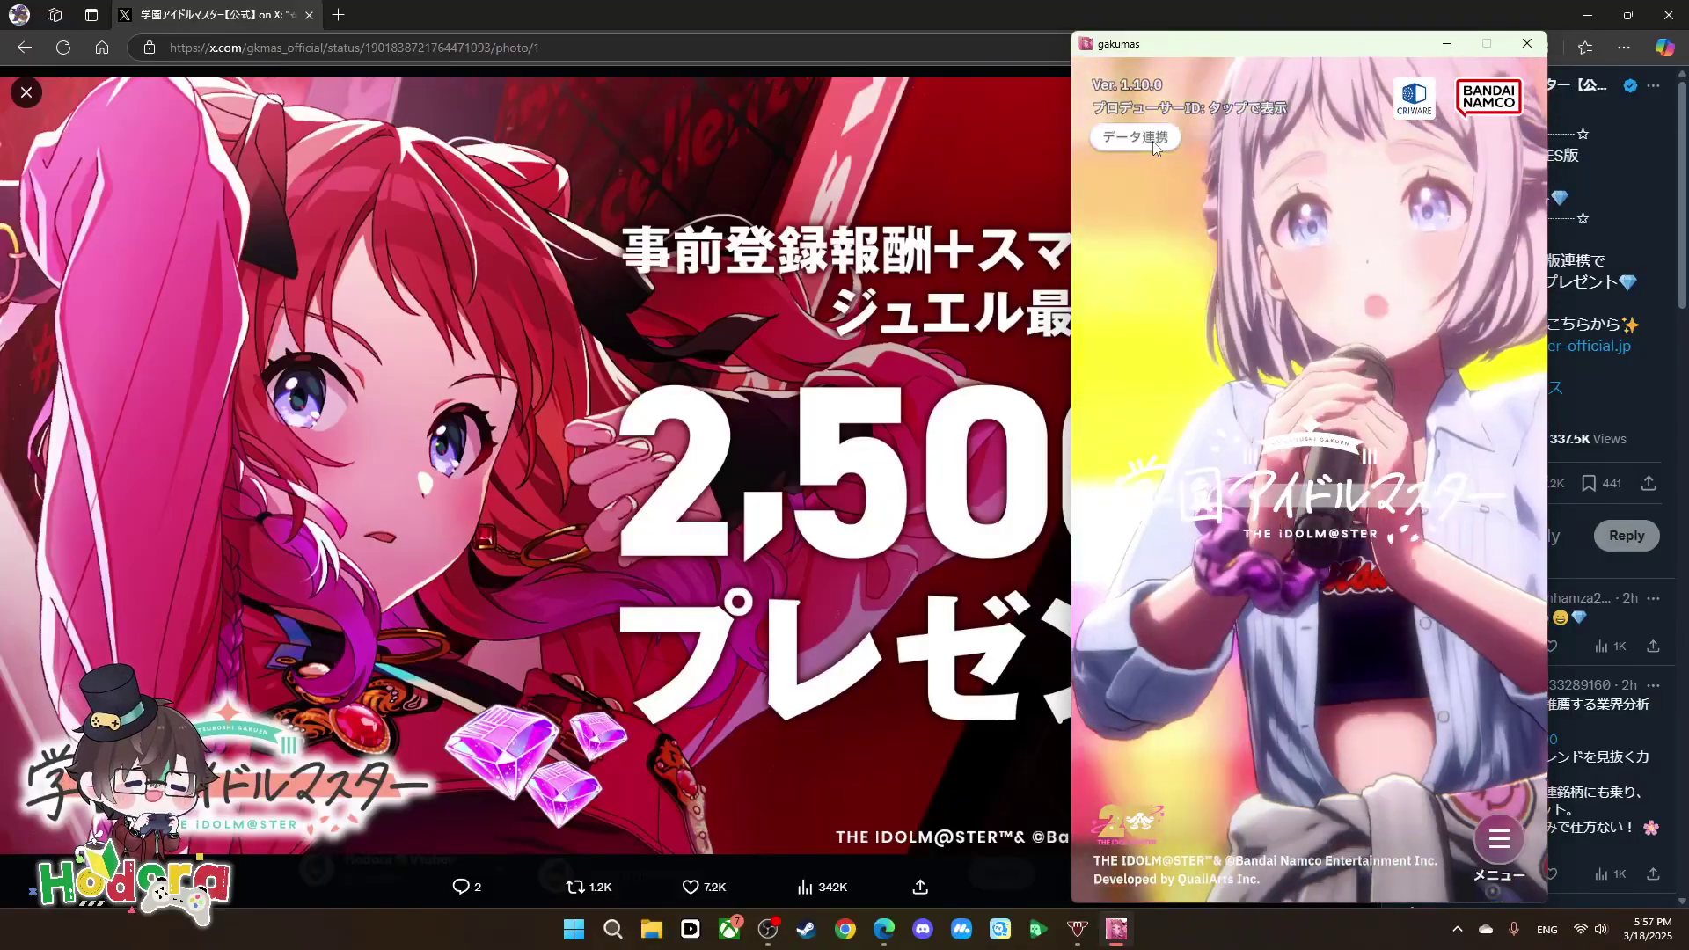
Begin データ連携, abandon the Bandai Namco ID login, and restart the game from TAP TO START.
click(1152, 141)
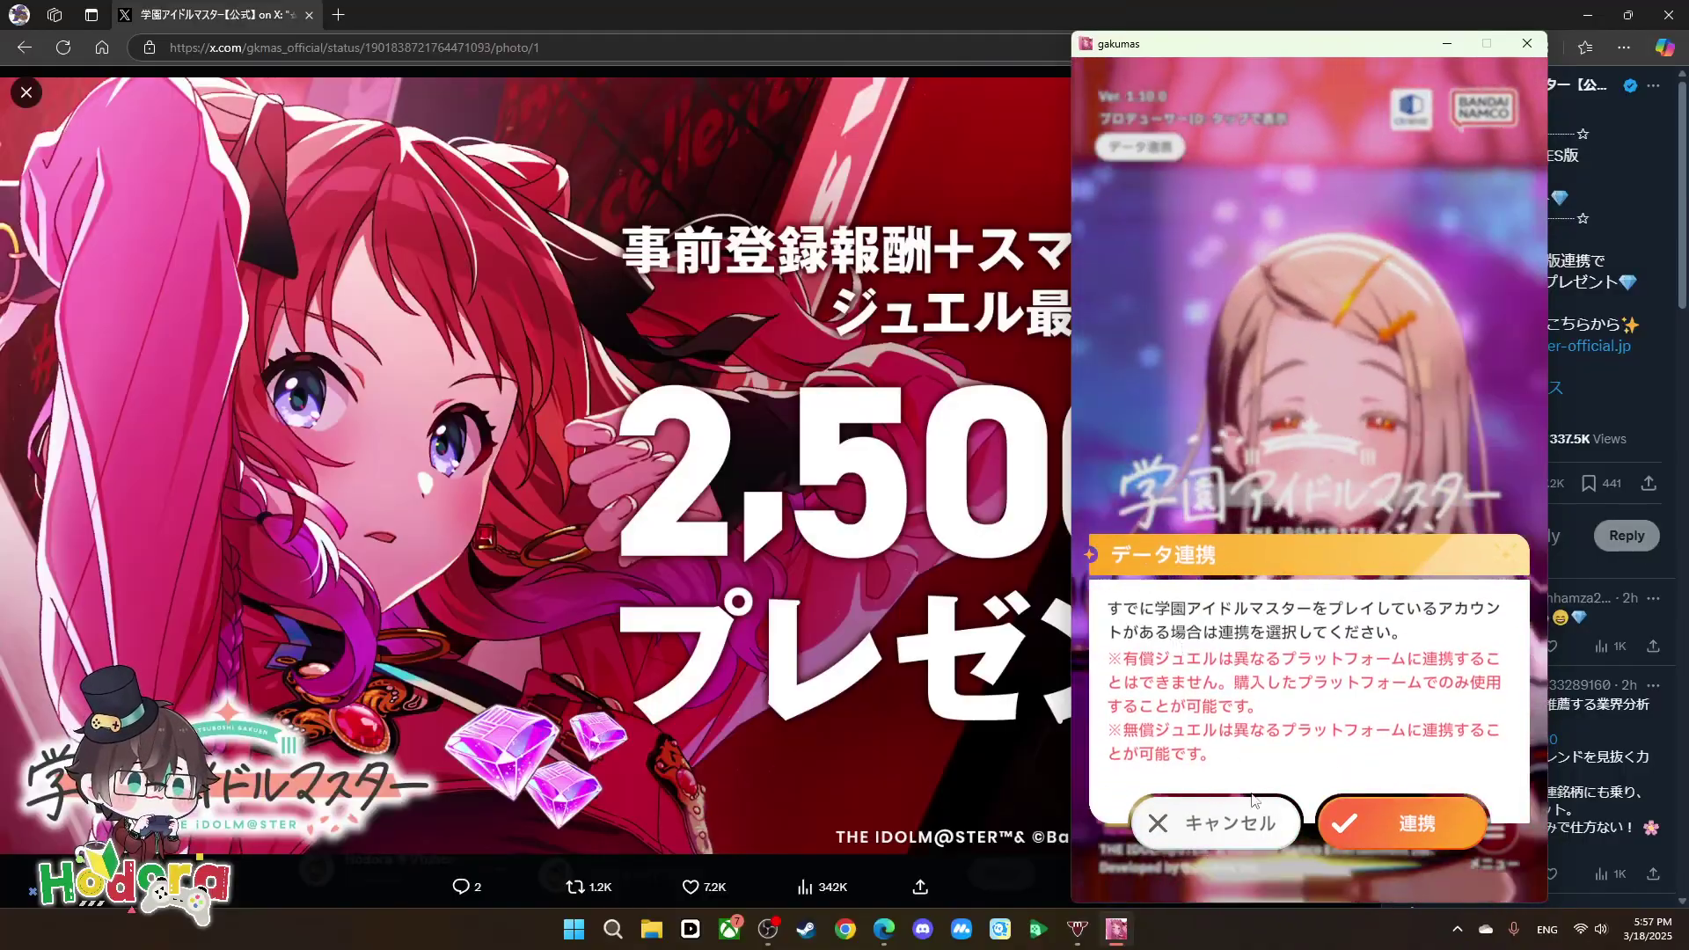
click(1375, 808)
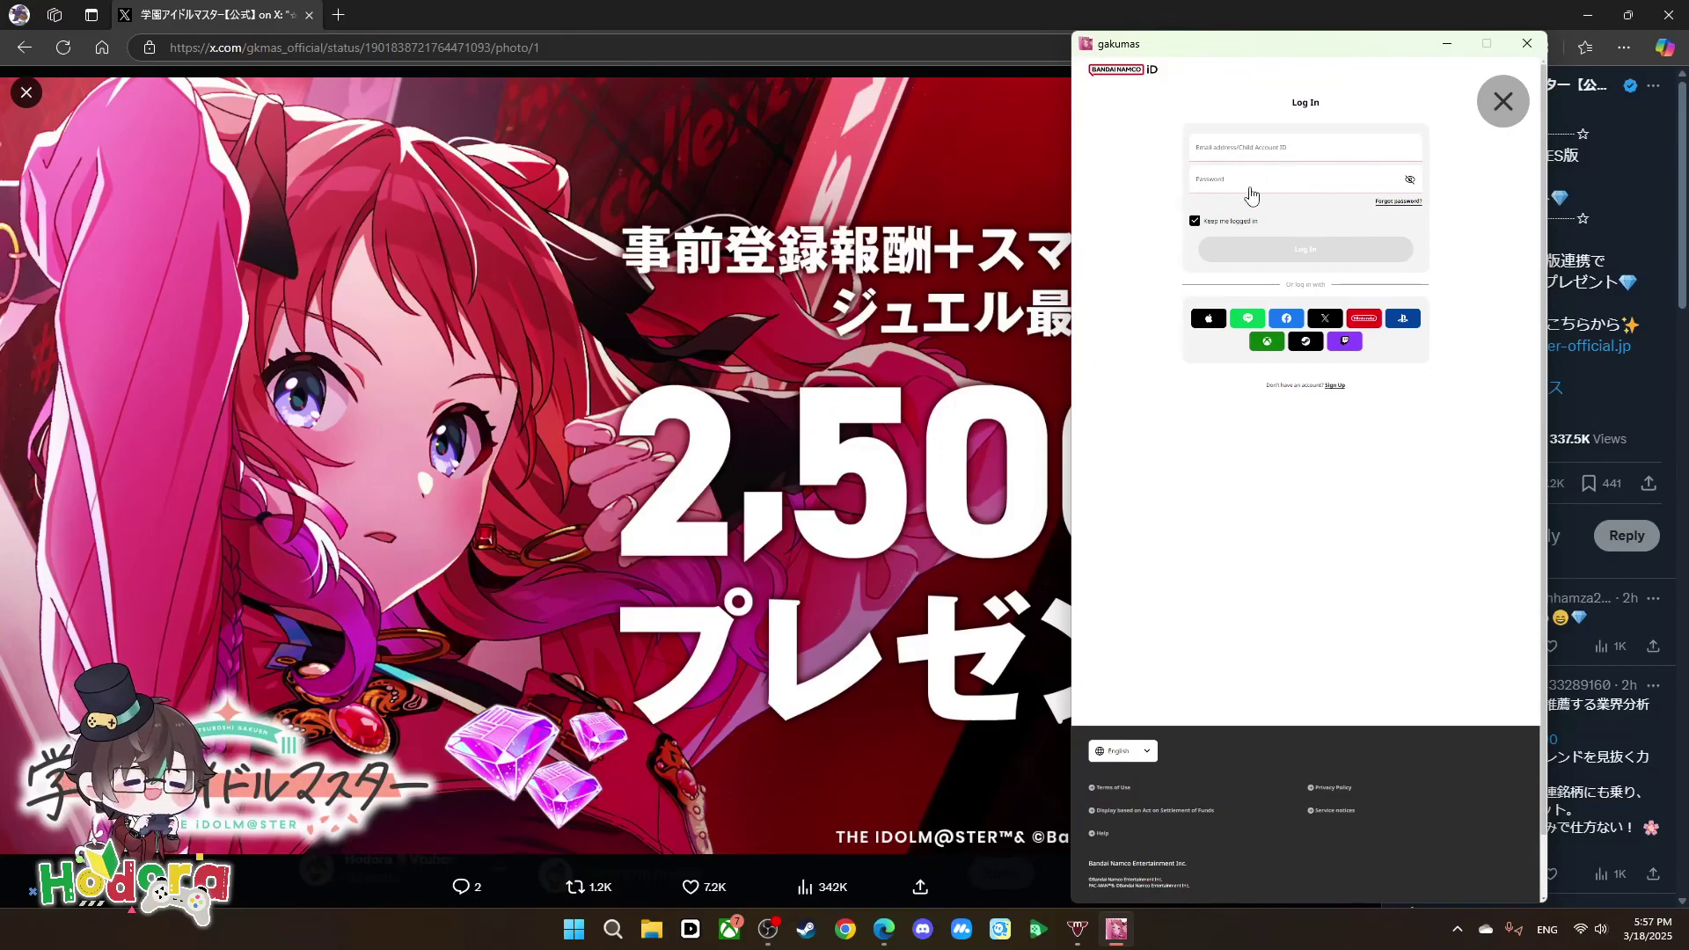
click(1500, 106)
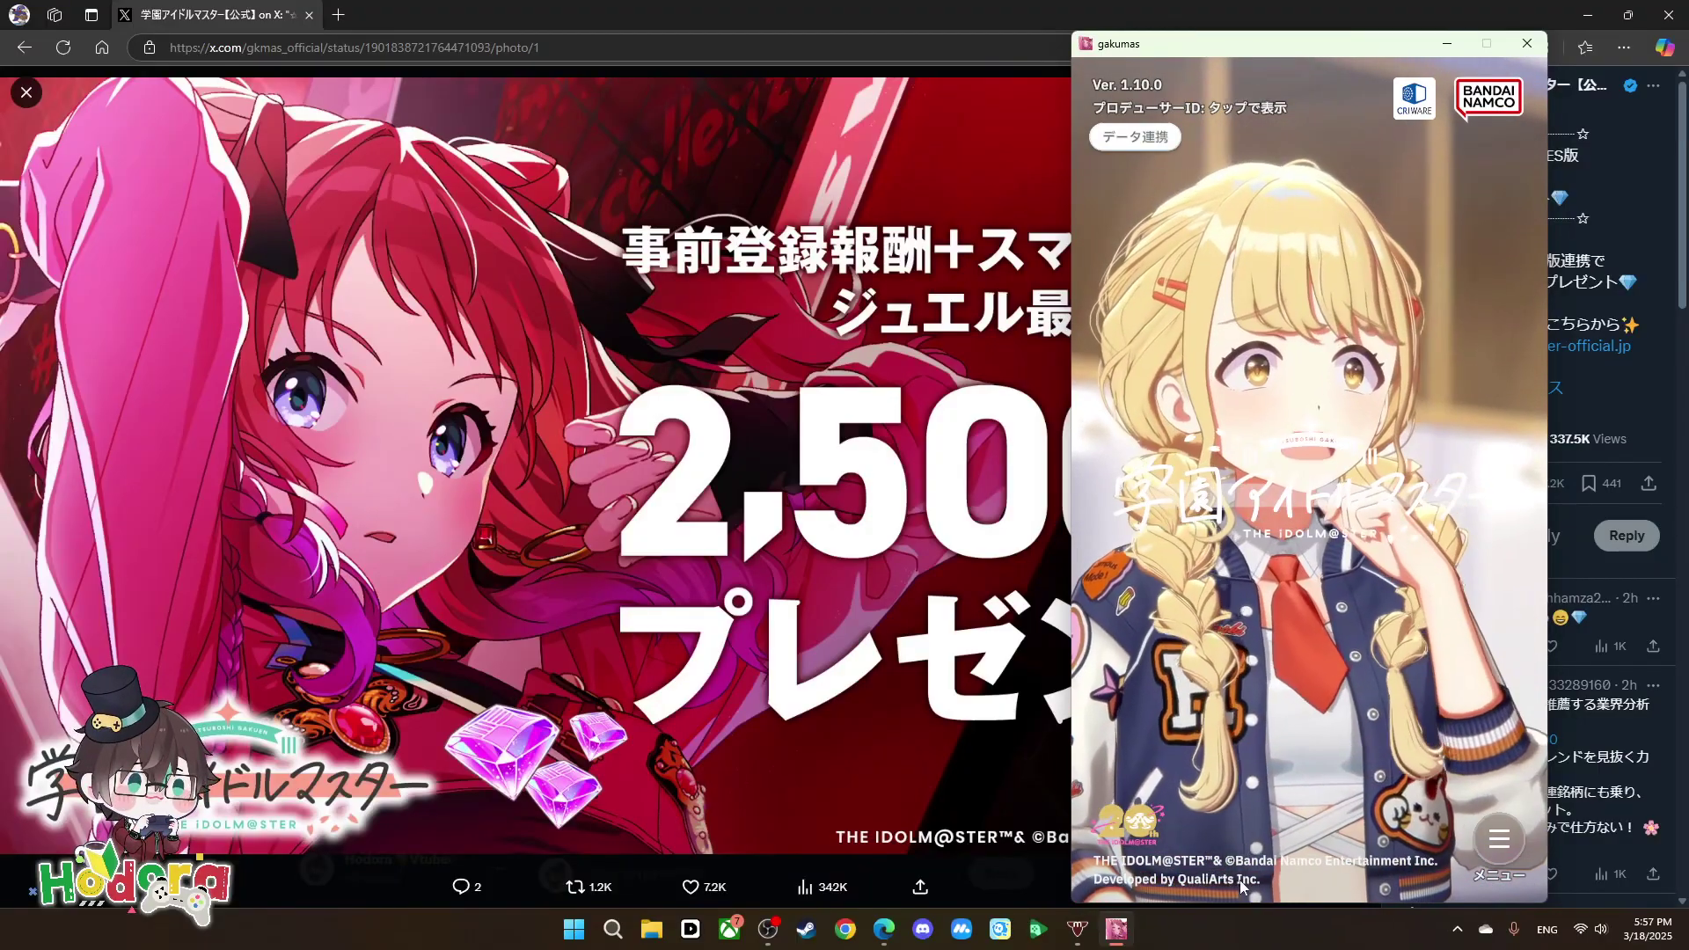
click(1323, 741)
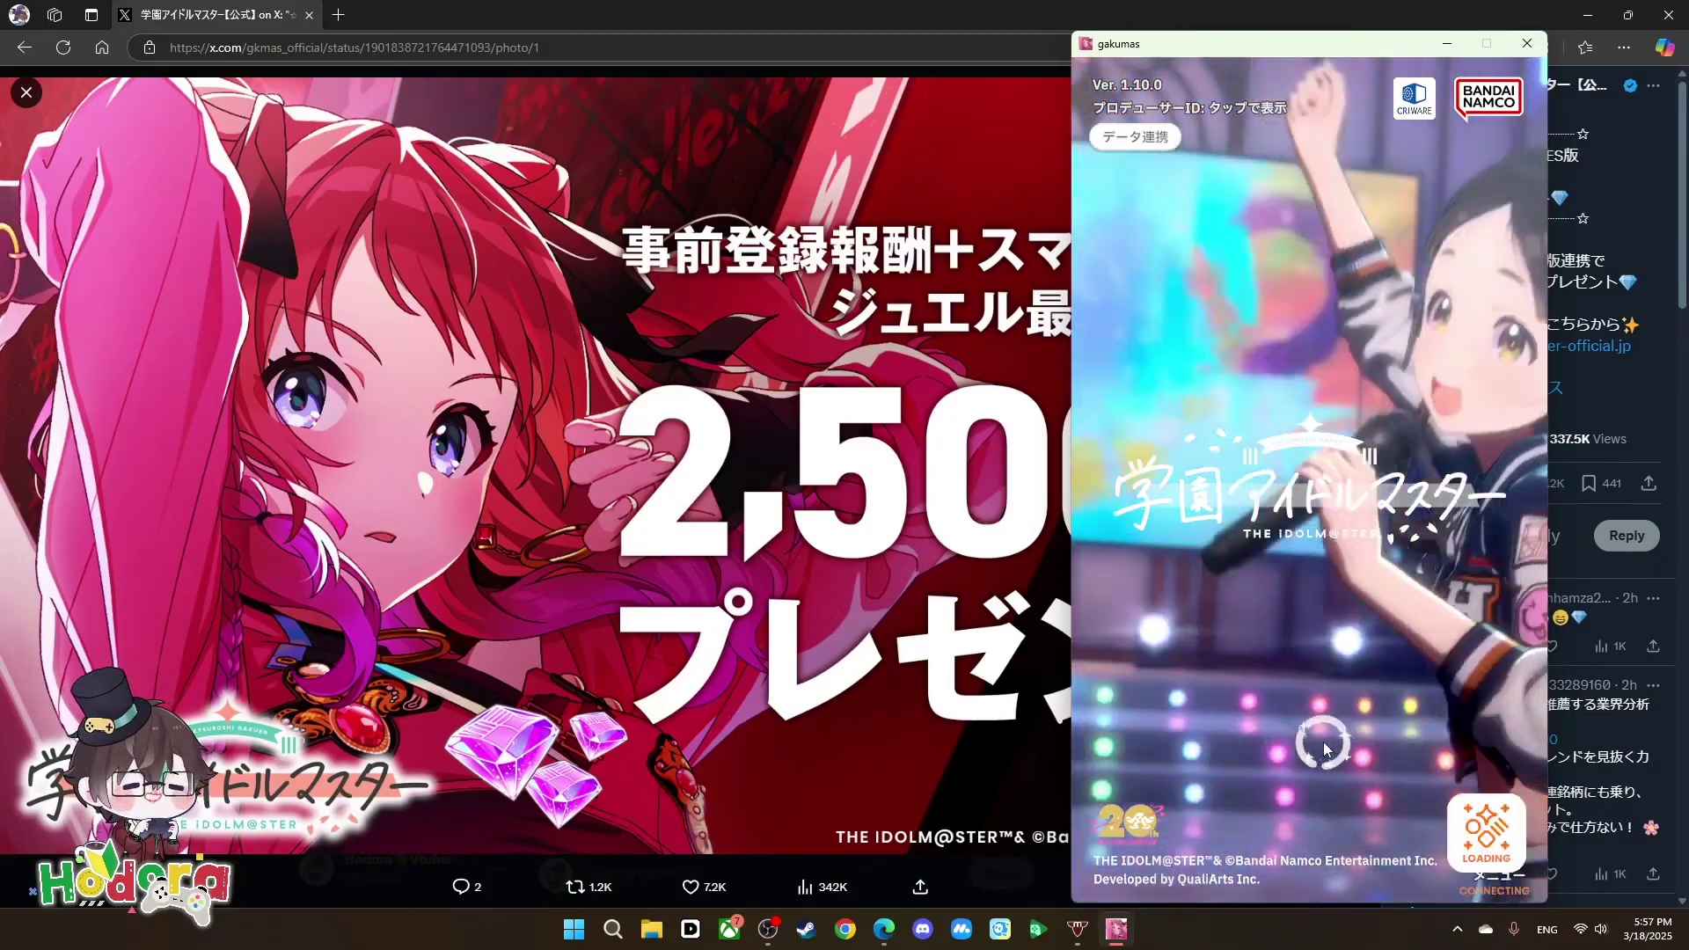